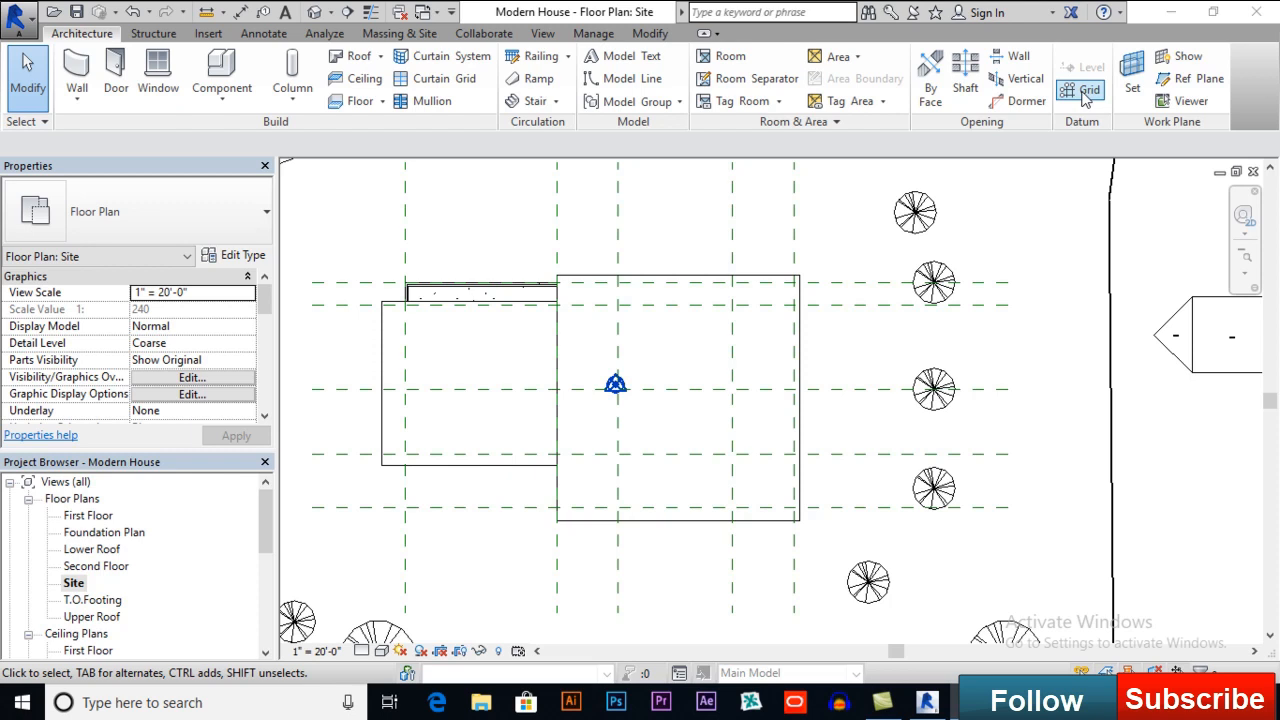
Step: Draw two vertical grid lines across the house, one just inside the left wing's outer wall and one just inside the right outer wall
left_click(1086, 92)
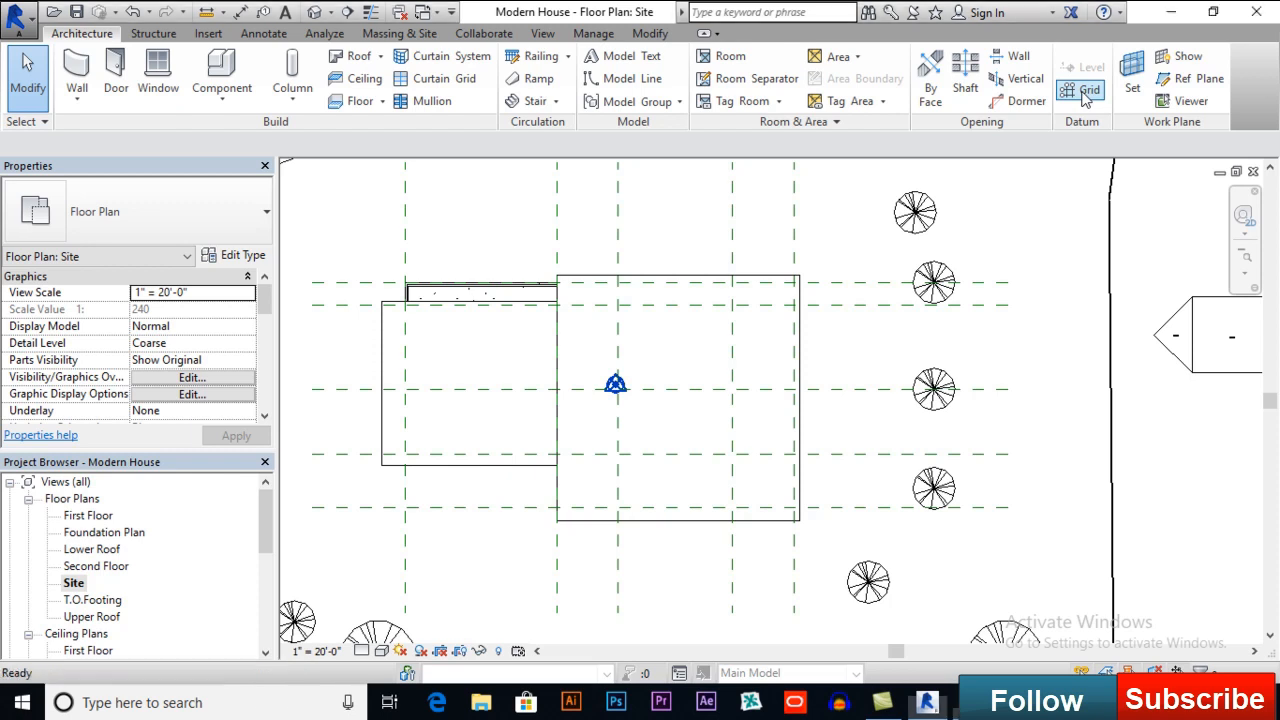
left_click(424, 500)
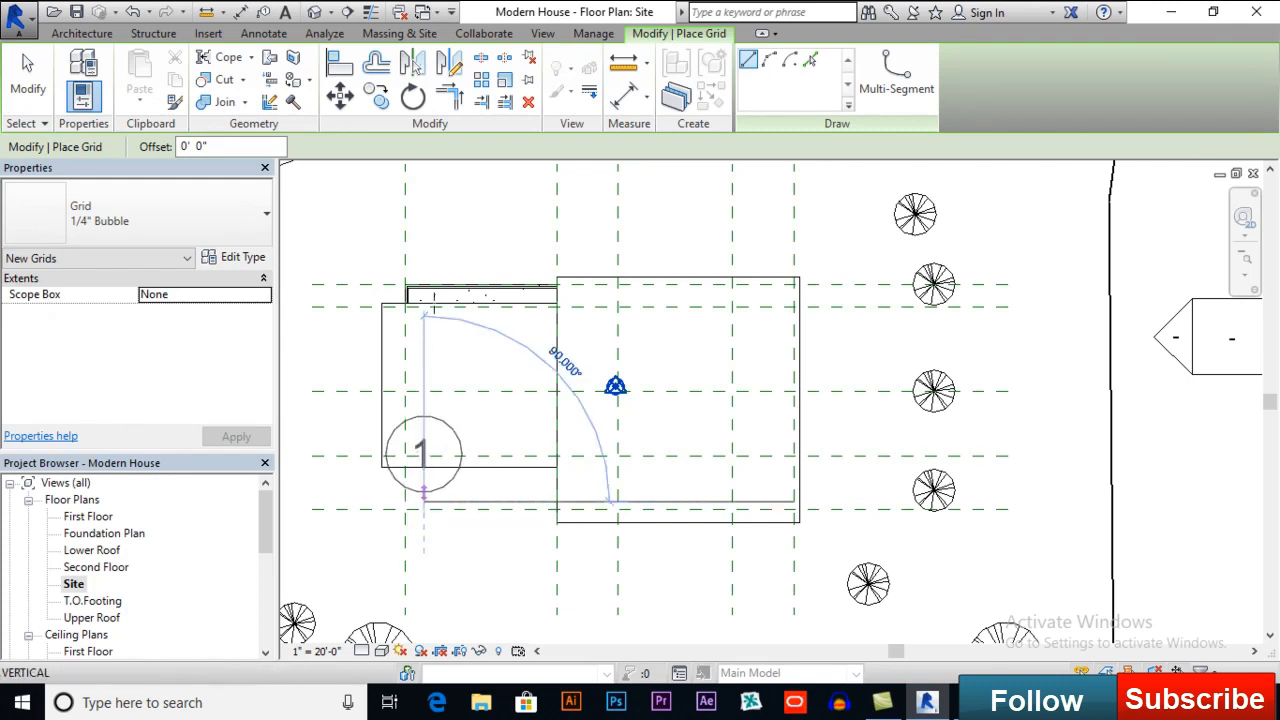
left_click(424, 213)
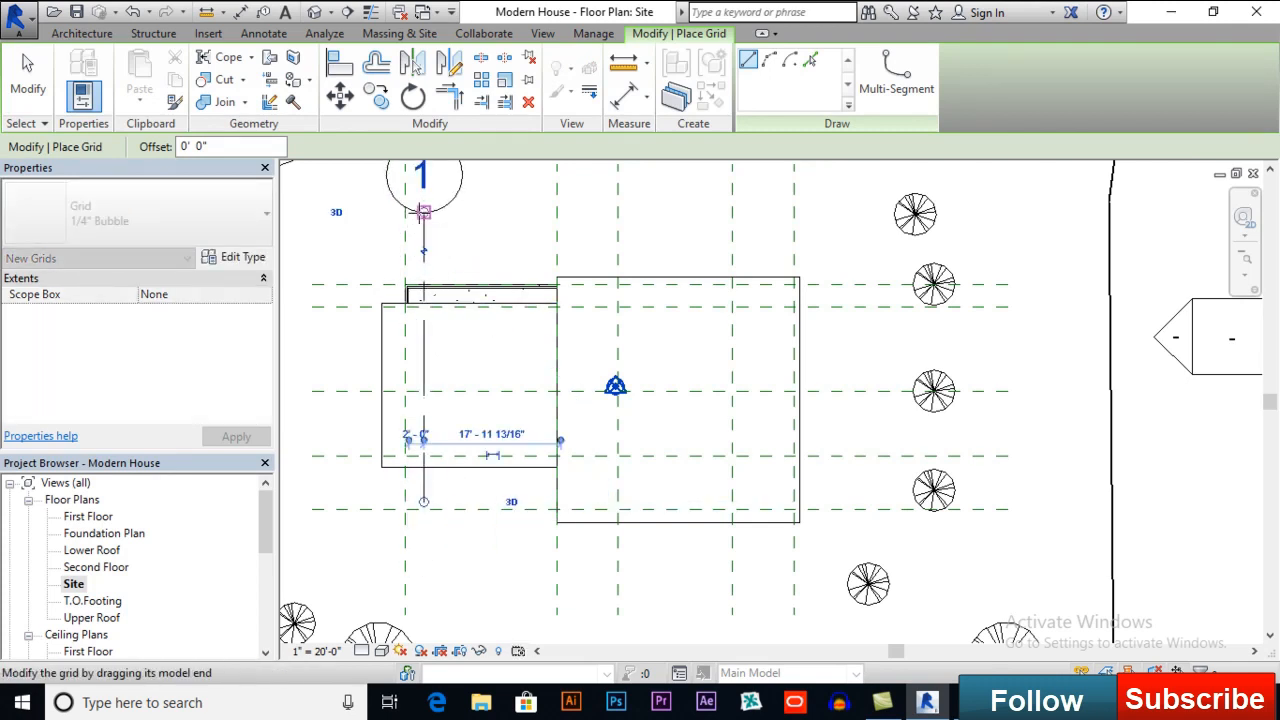
left_click(784, 551)
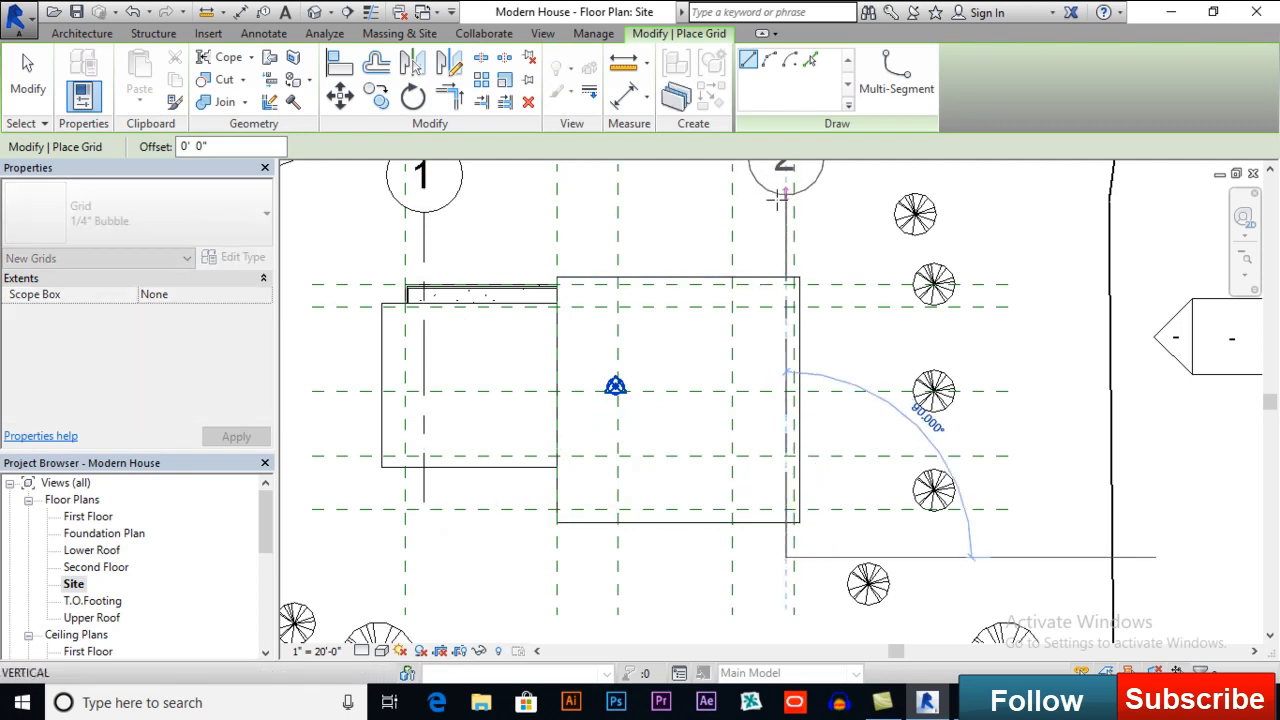
scroll(783, 200, "down", 1)
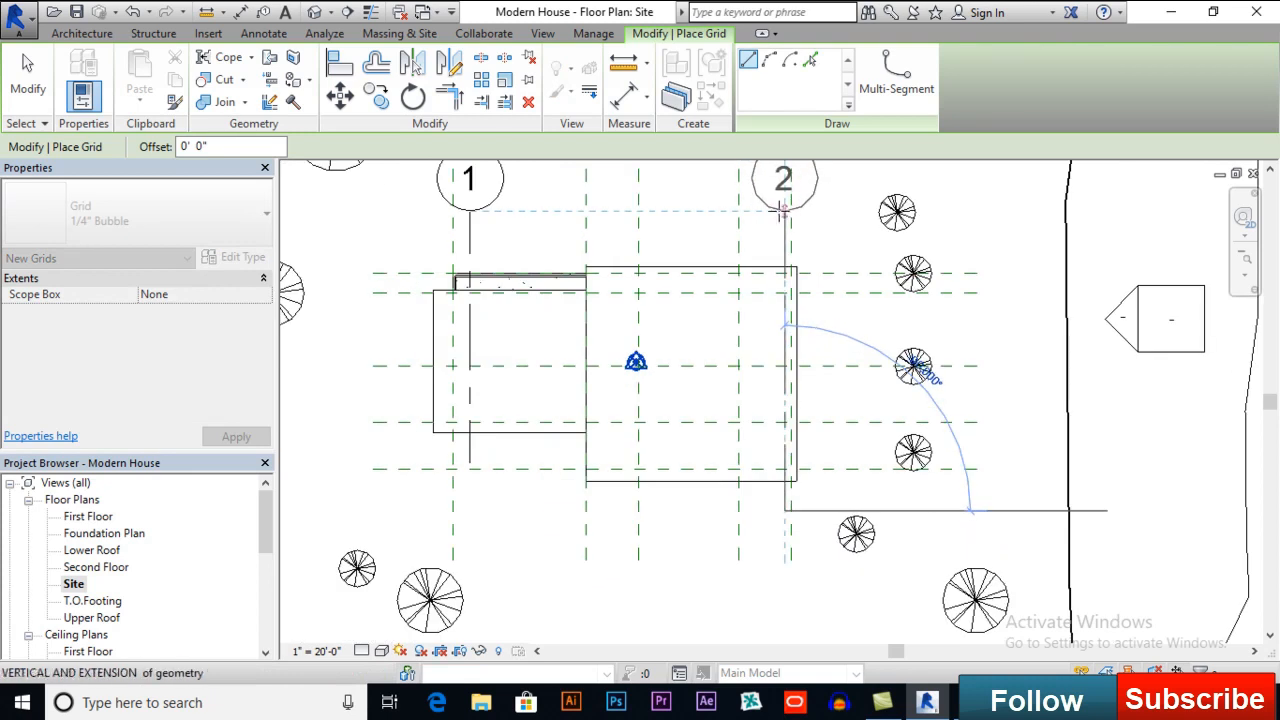
left_click(784, 210)
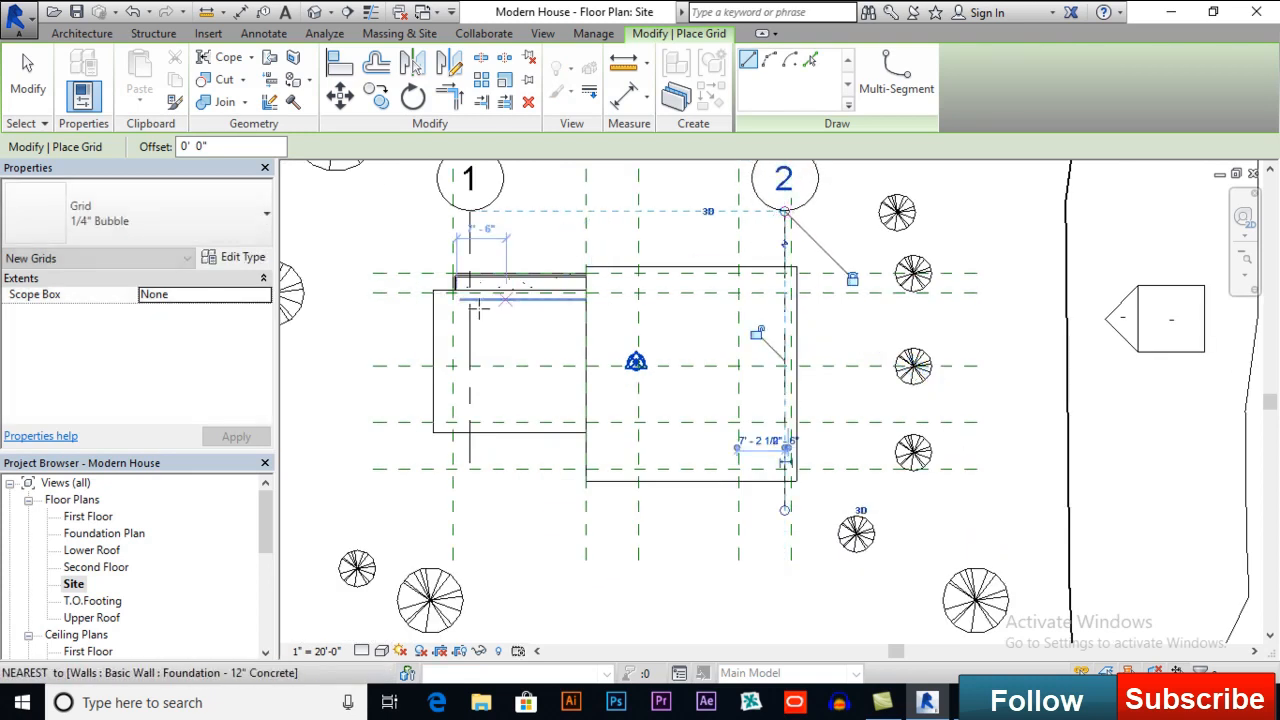
Step: Draw a horizontal grid line across the whole house through the narrow strip above the left wing, ending beyond the right wall
scroll(478, 304, "up", 2)
scroll(425, 275, "up", 1)
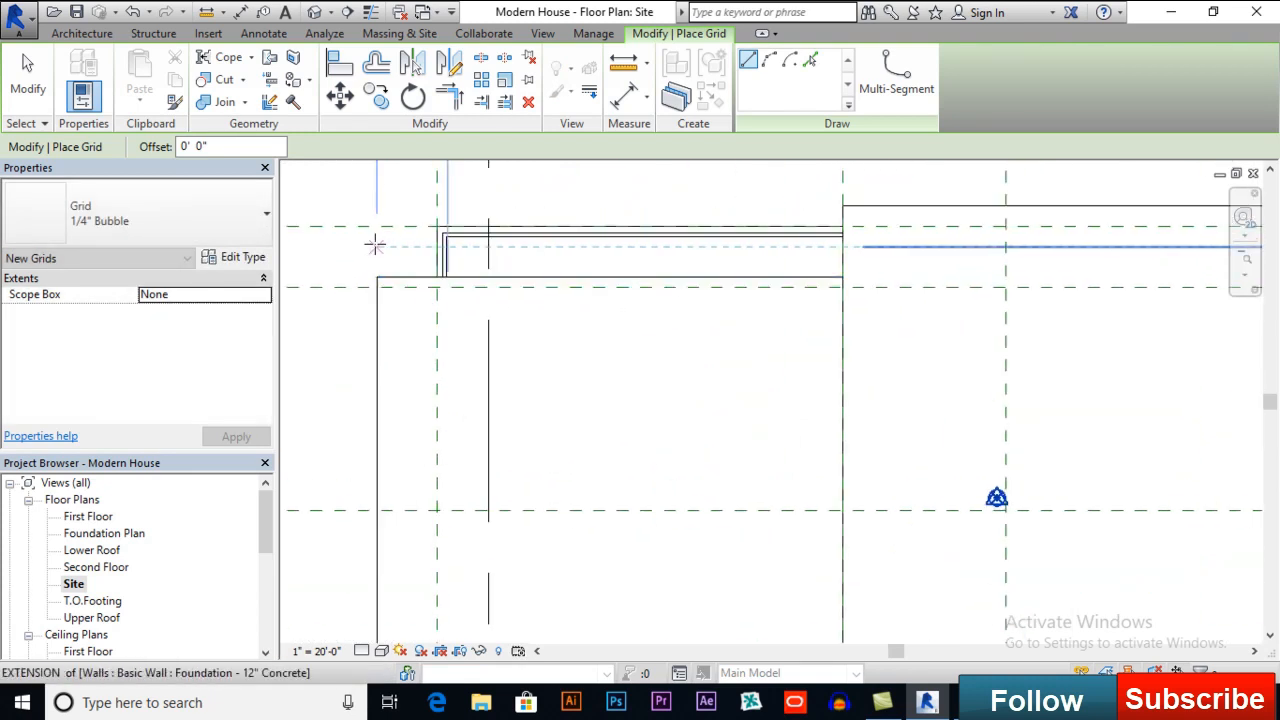
left_click(383, 245)
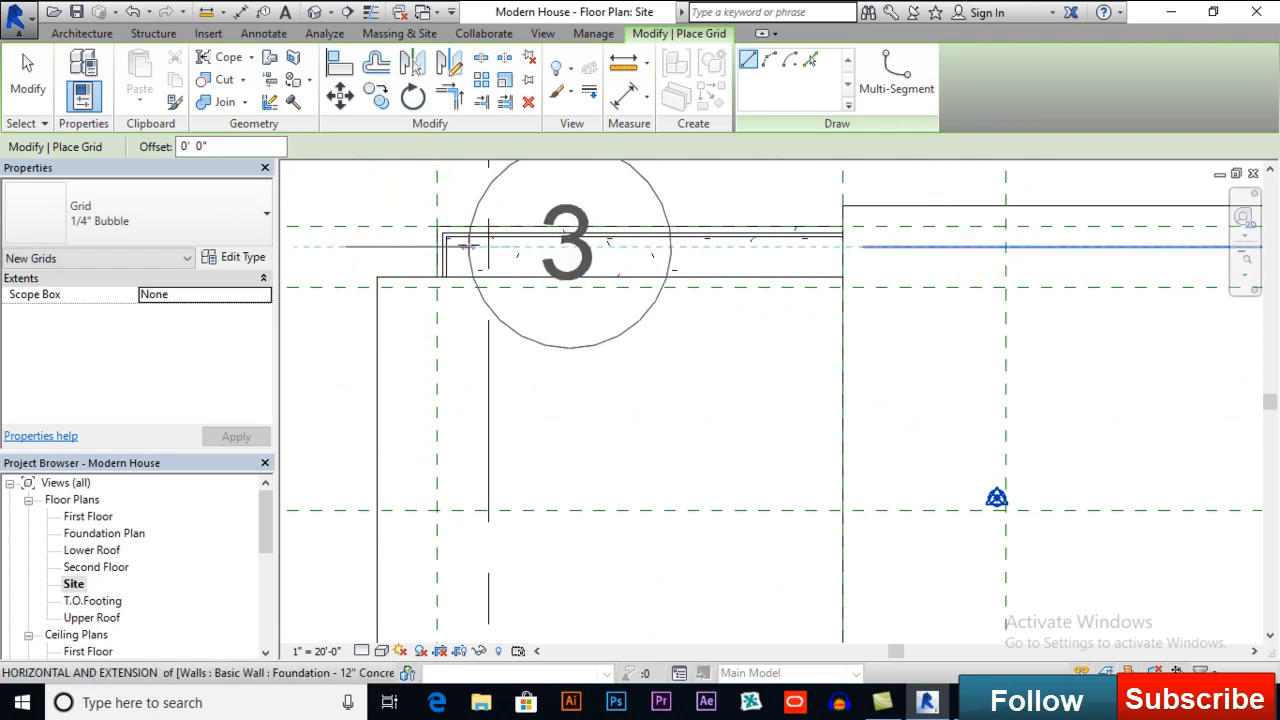
scroll(640, 275, "down", 2)
scroll(643, 280, "down", 1)
scroll(894, 249, "up", 2)
left_click(899, 248)
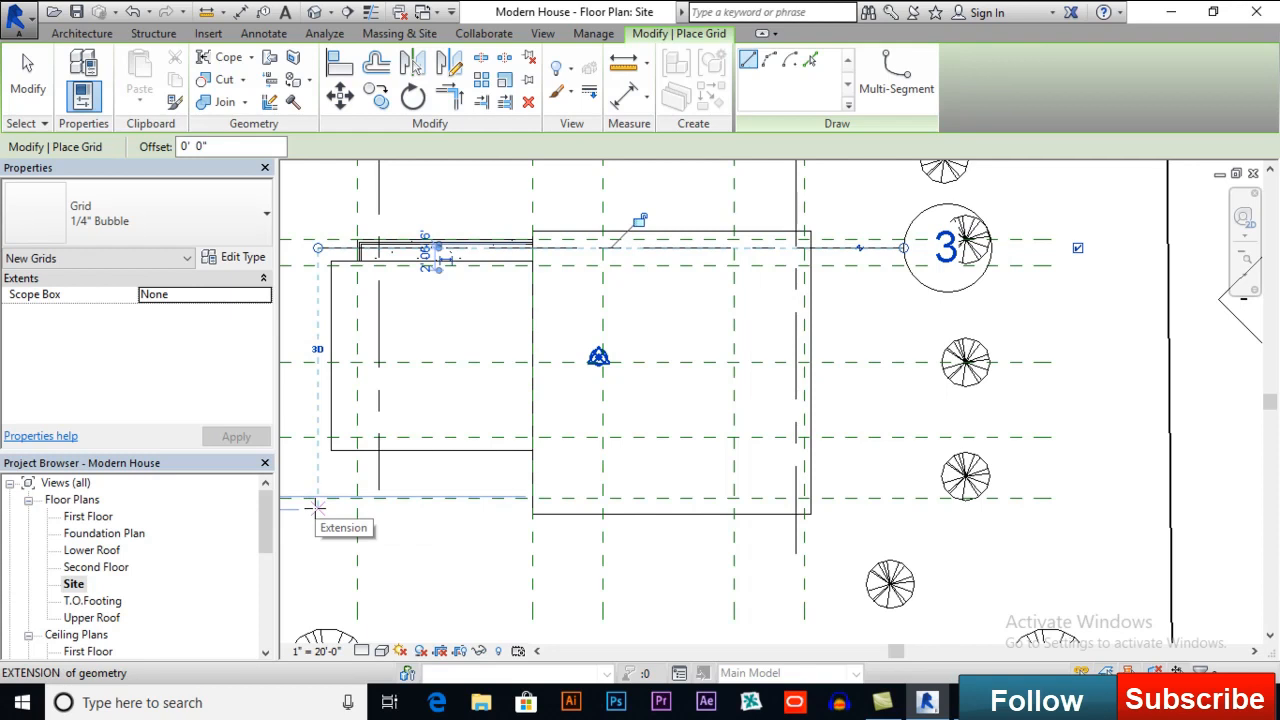
Step: Draw a horizontal grid line just inside the house's lower wall, with both ends aligned to the upper horizontal grid line, and finish the Grid command
left_click(315, 507)
left_click(912, 510)
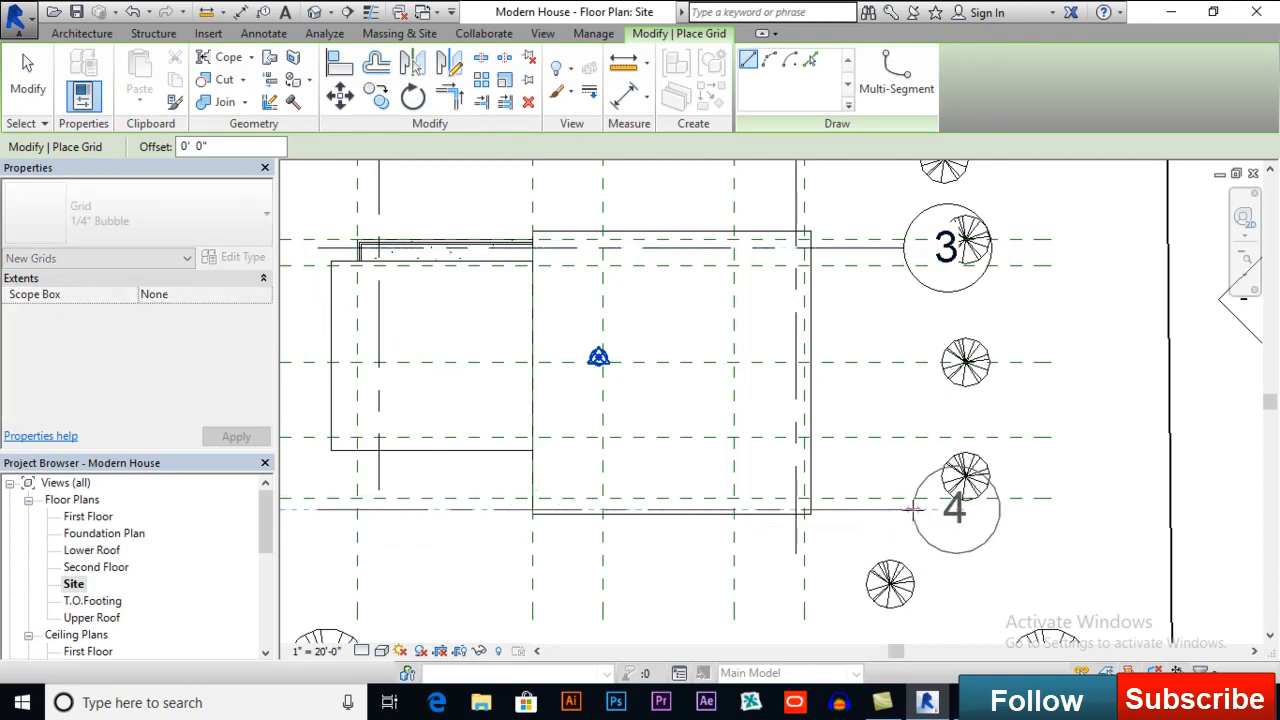
left_click(903, 510)
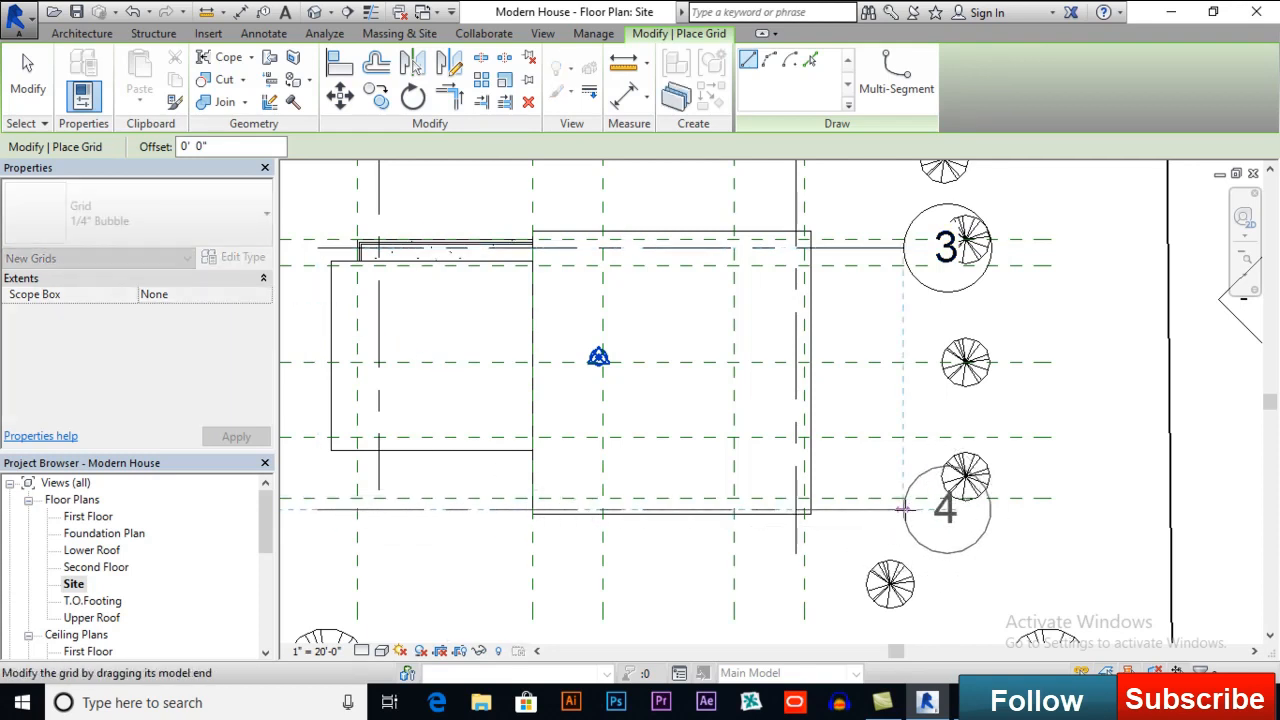
left_click(28, 75)
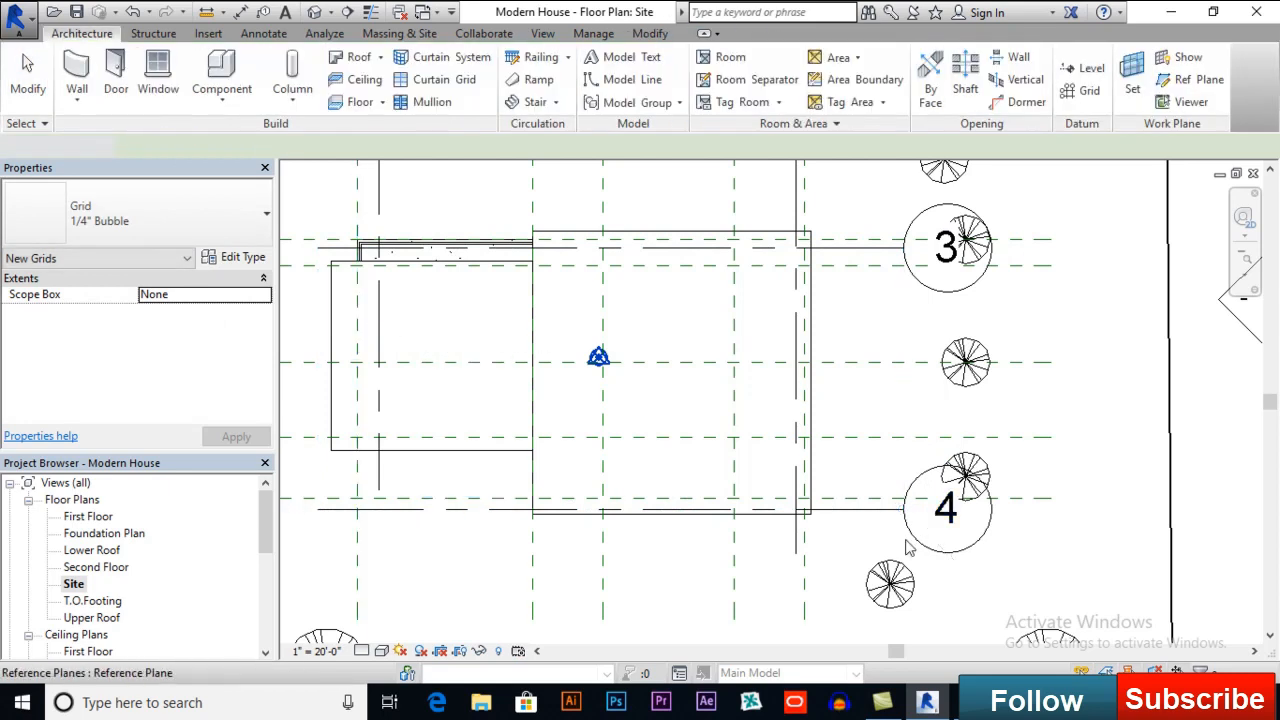
Step: Move the lower horizontal grid line up to just above the lowest horizontal reference plane
left_click(871, 511)
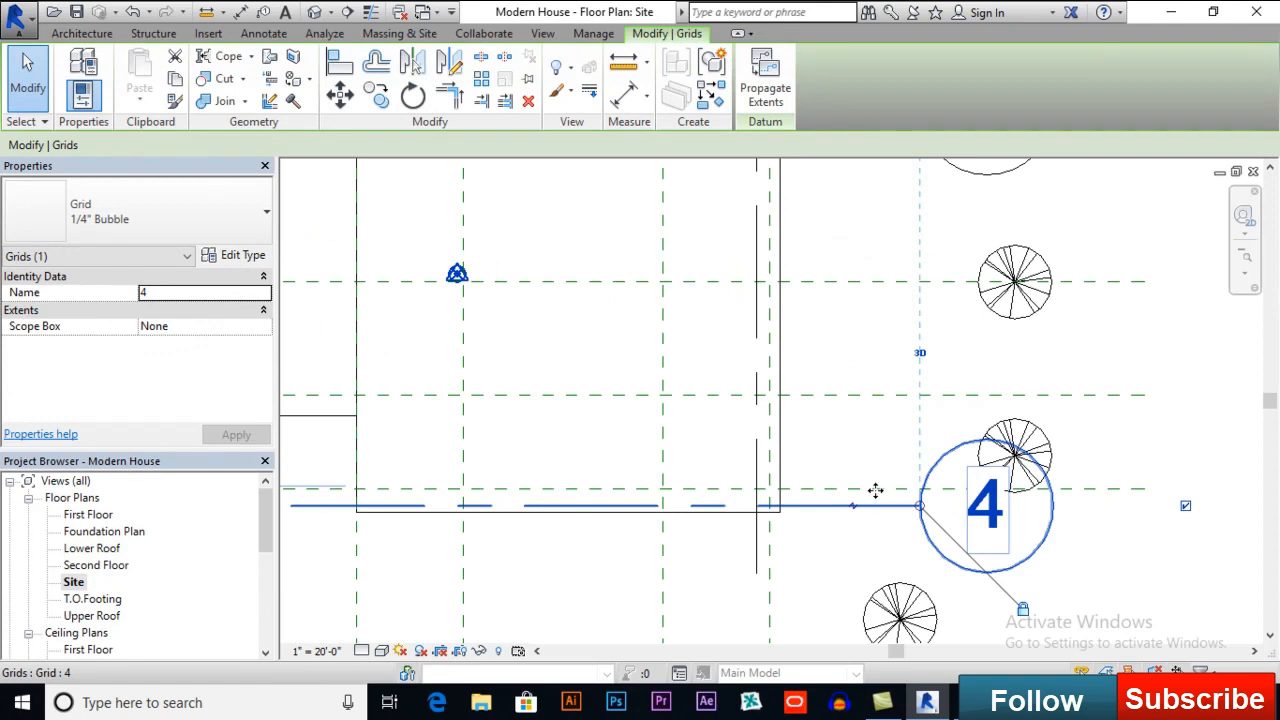
left_click_drag(877, 491, 875, 484)
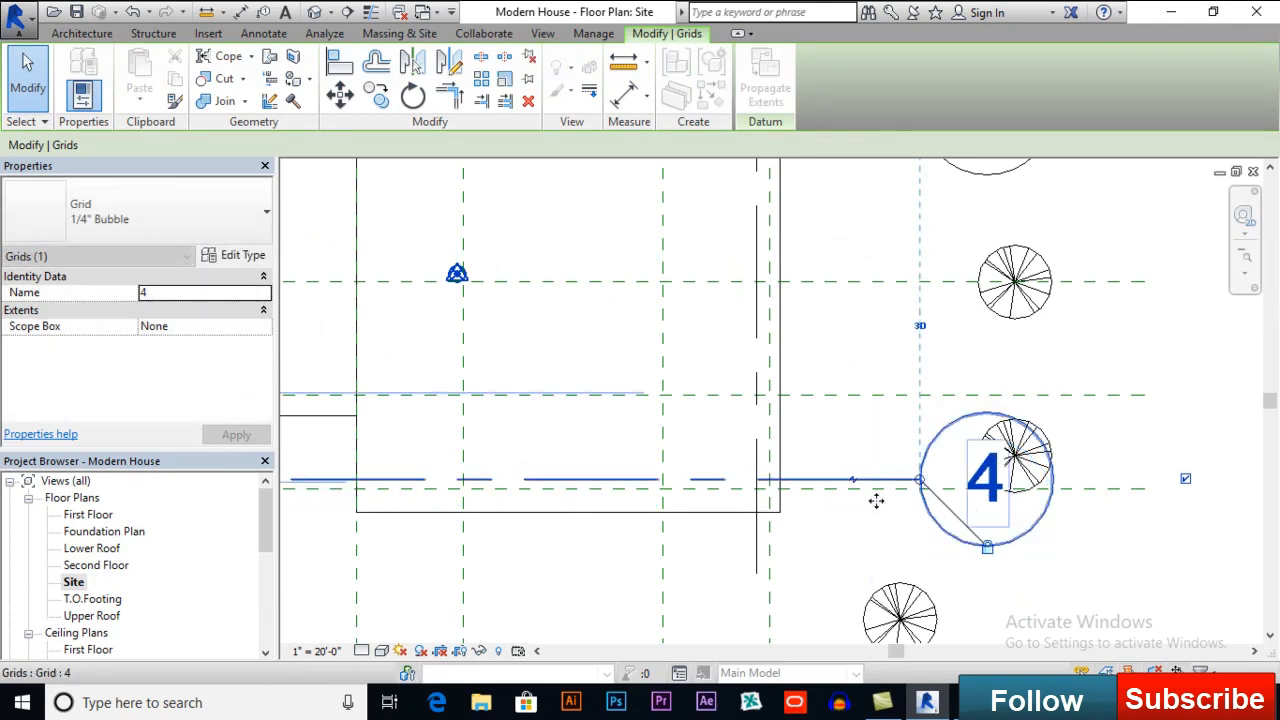
left_click(880, 522)
scroll(717, 389, "down", 2)
scroll(740, 410, "down", 1)
scroll(660, 290, "up", 3)
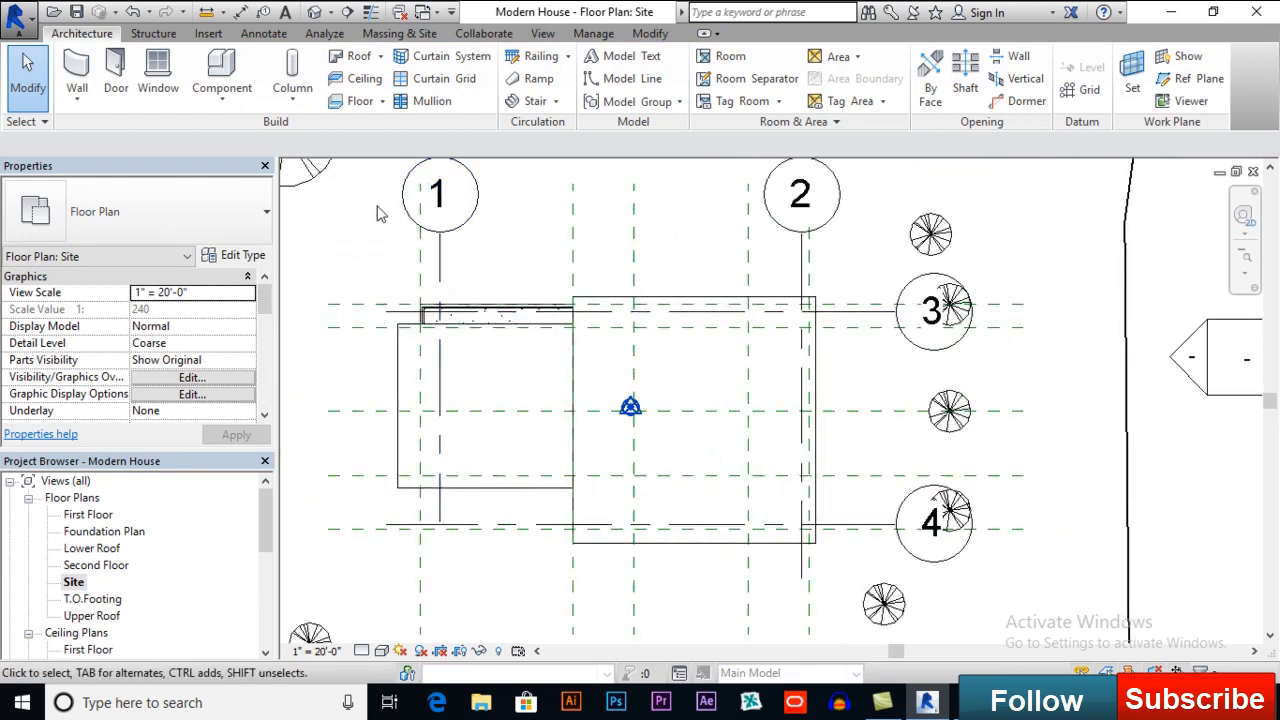
Step: Start placing a structural column and preview the Concrete and Light Gauge Steel column families in the Structural Columns library
scroll(430, 316, "up", 3)
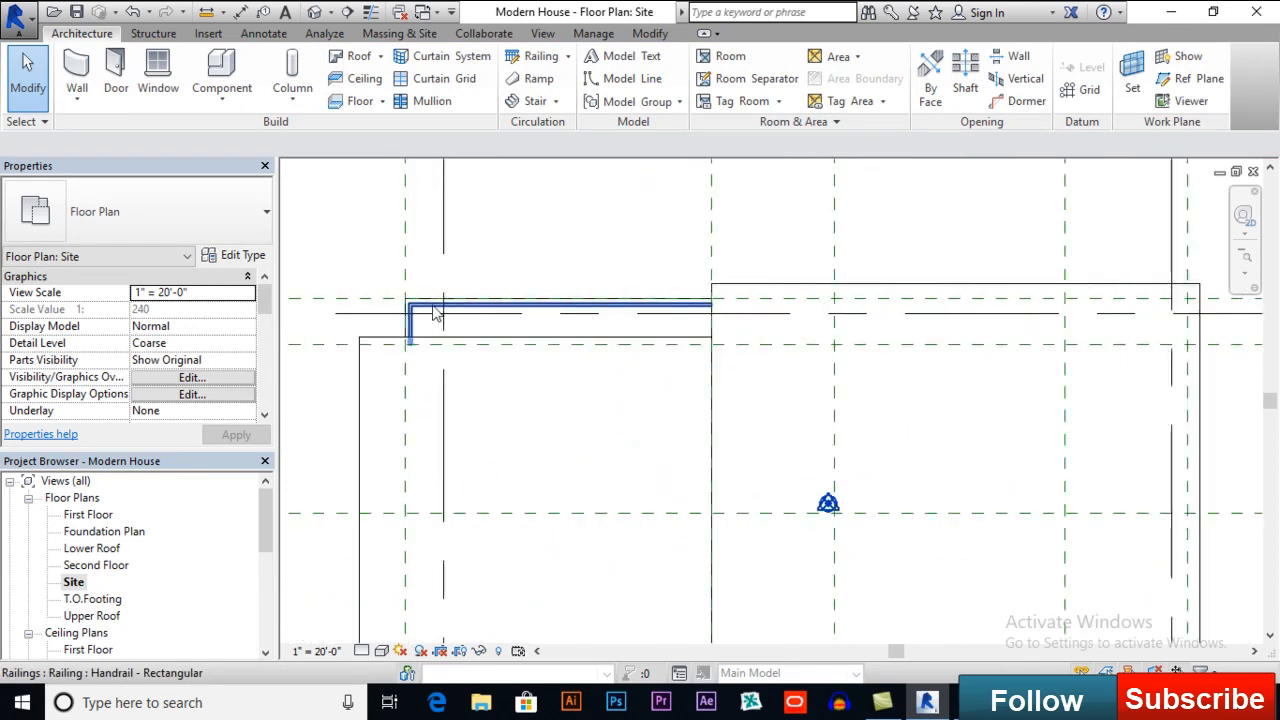
left_click(295, 108)
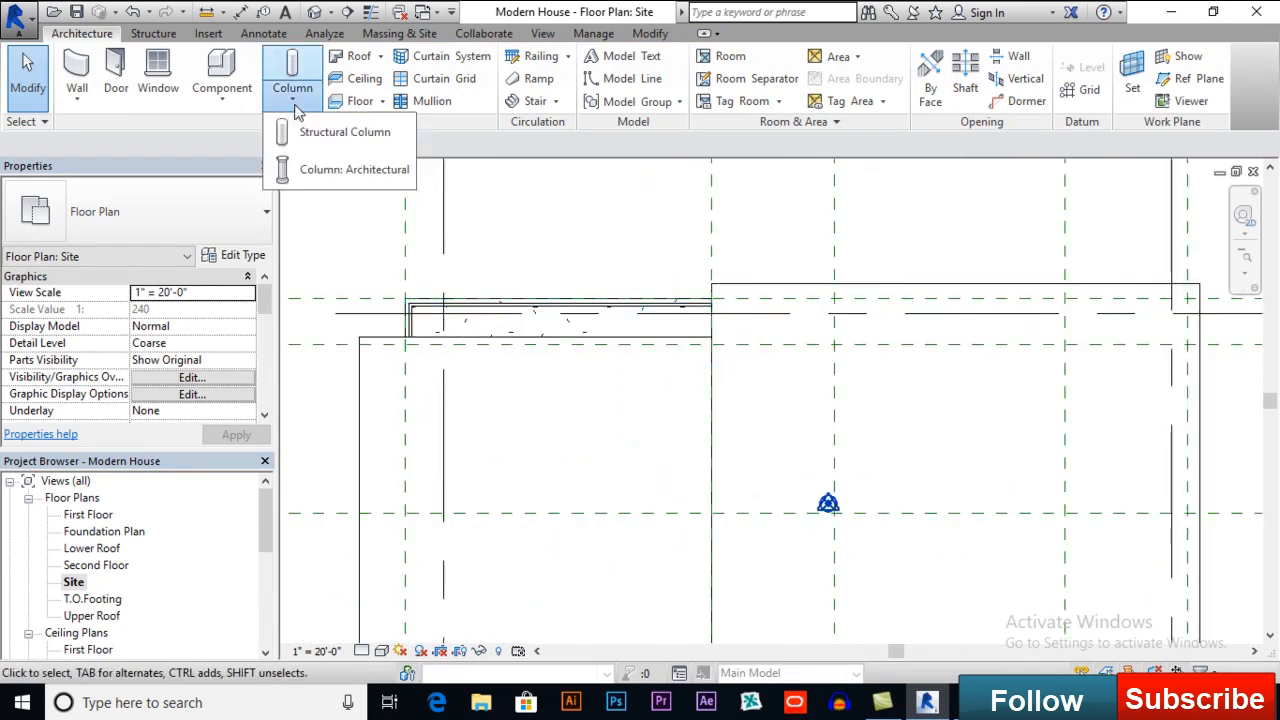
left_click(340, 141)
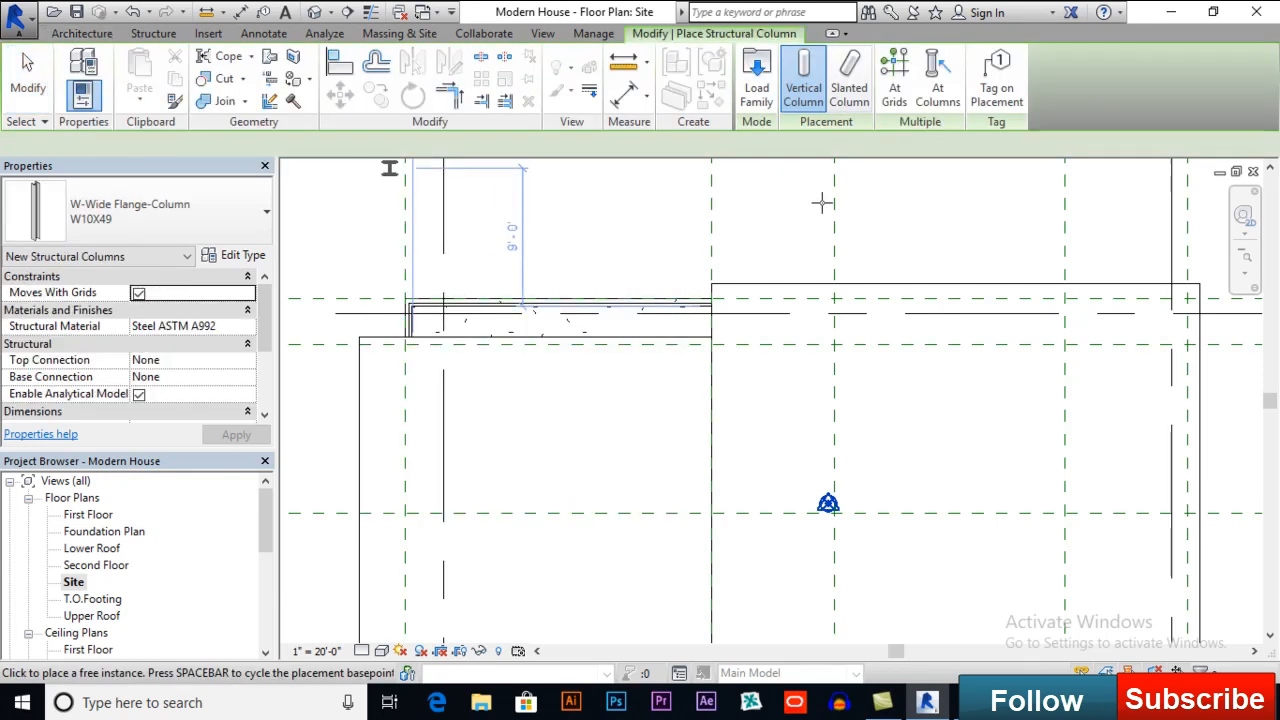
left_click(757, 88)
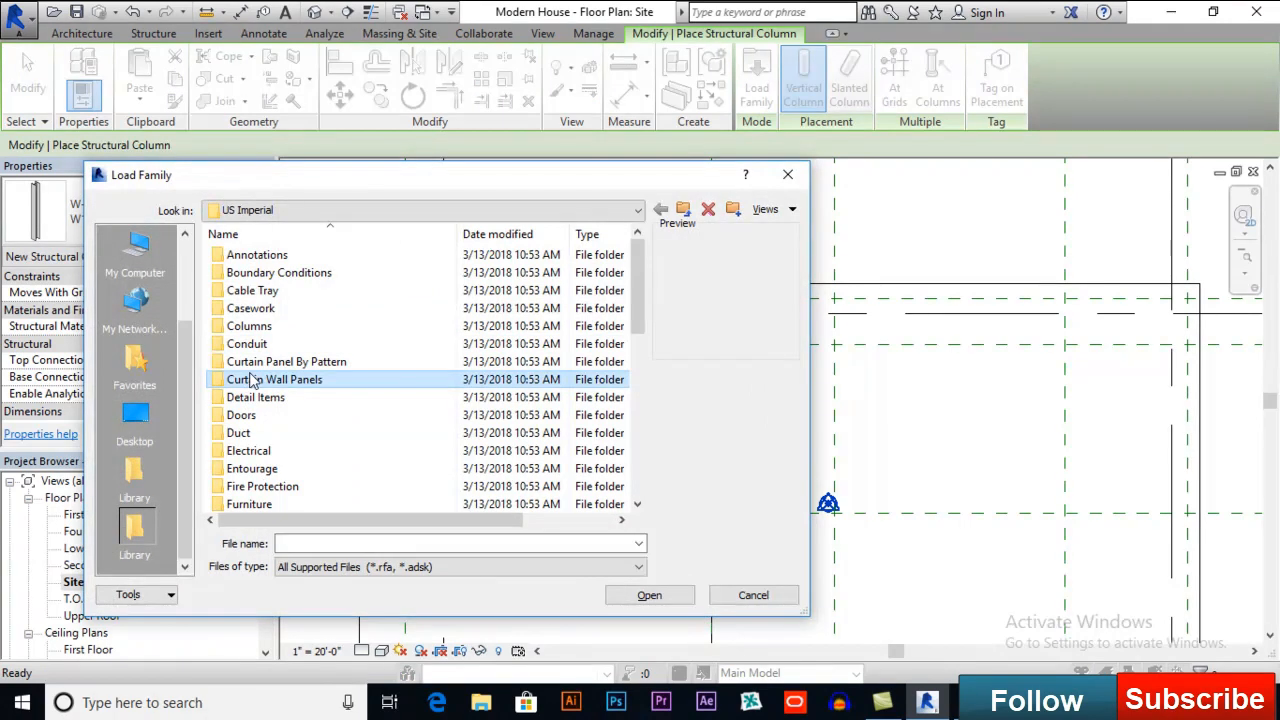
scroll(330, 350, "down", 8)
double_click(327, 310)
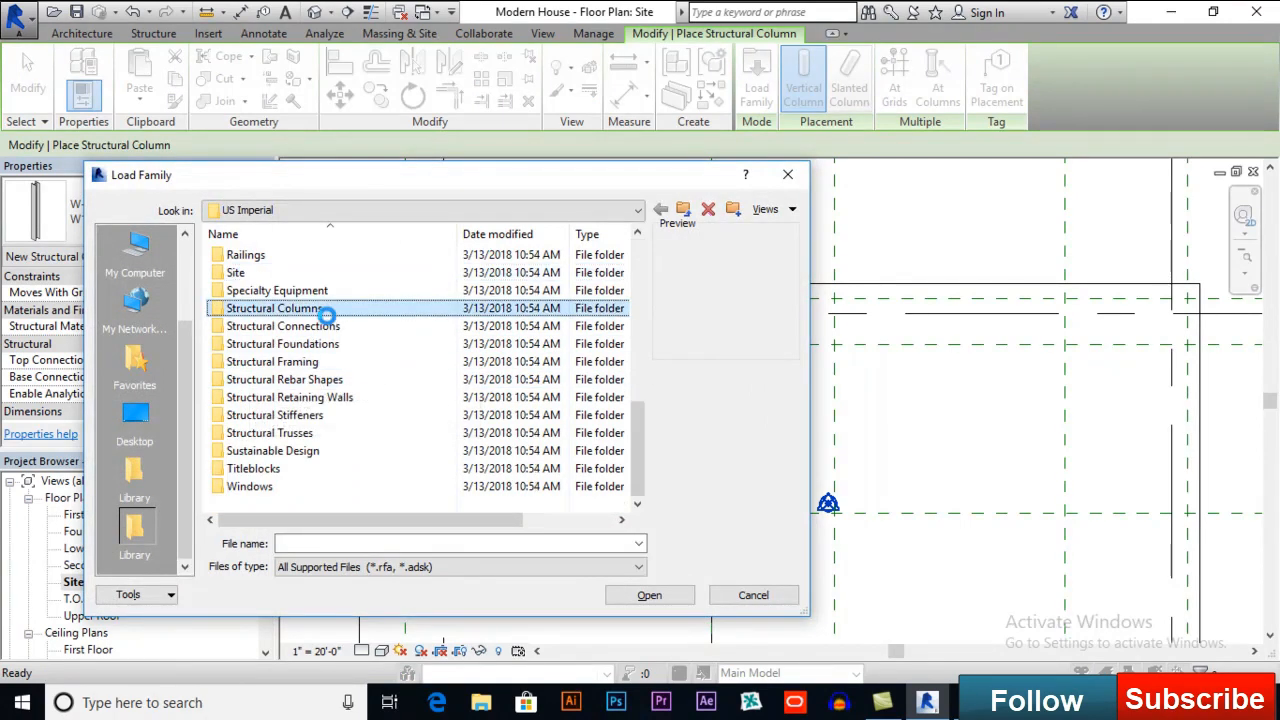
double_click(258, 254)
left_click(272, 273)
left_click(277, 290)
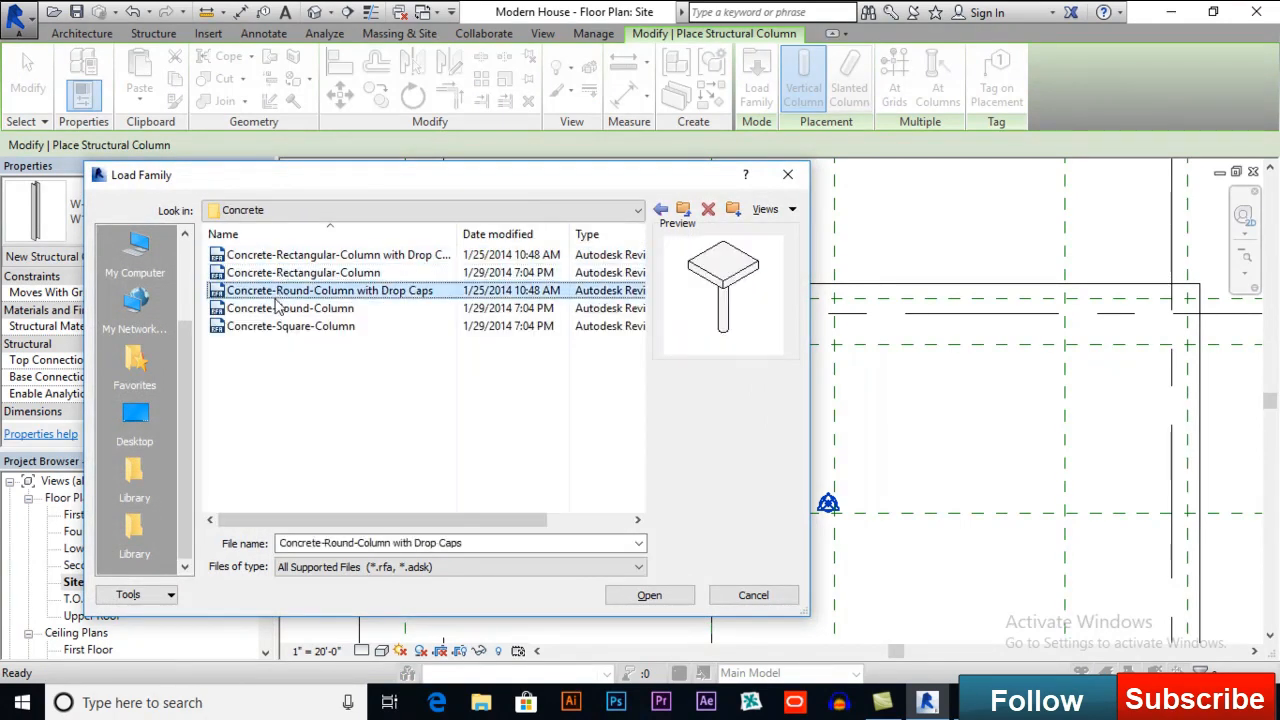
left_click(660, 210)
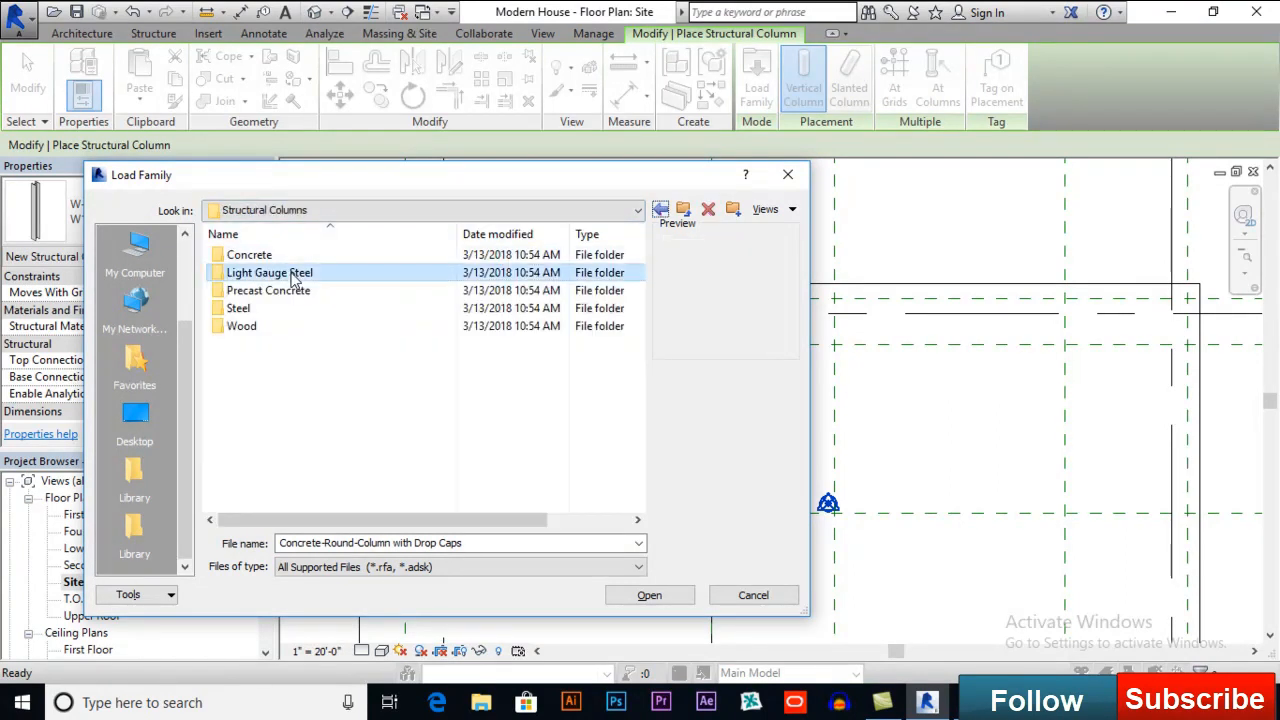
double_click(294, 276)
left_click(294, 273)
left_click(297, 308)
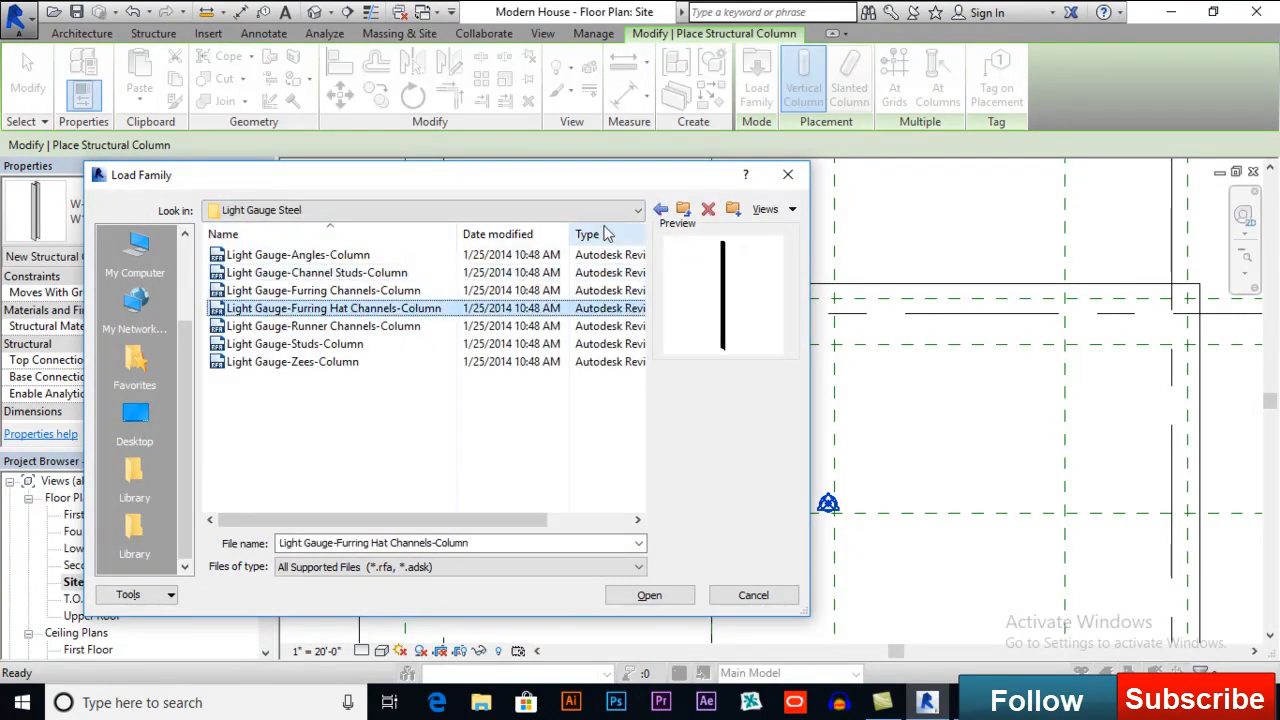
Step: Preview the Precast Concrete and Steel structural column families, including Pipe-Column, and leave the library and command without loading any
left_click(660, 210)
double_click(265, 290)
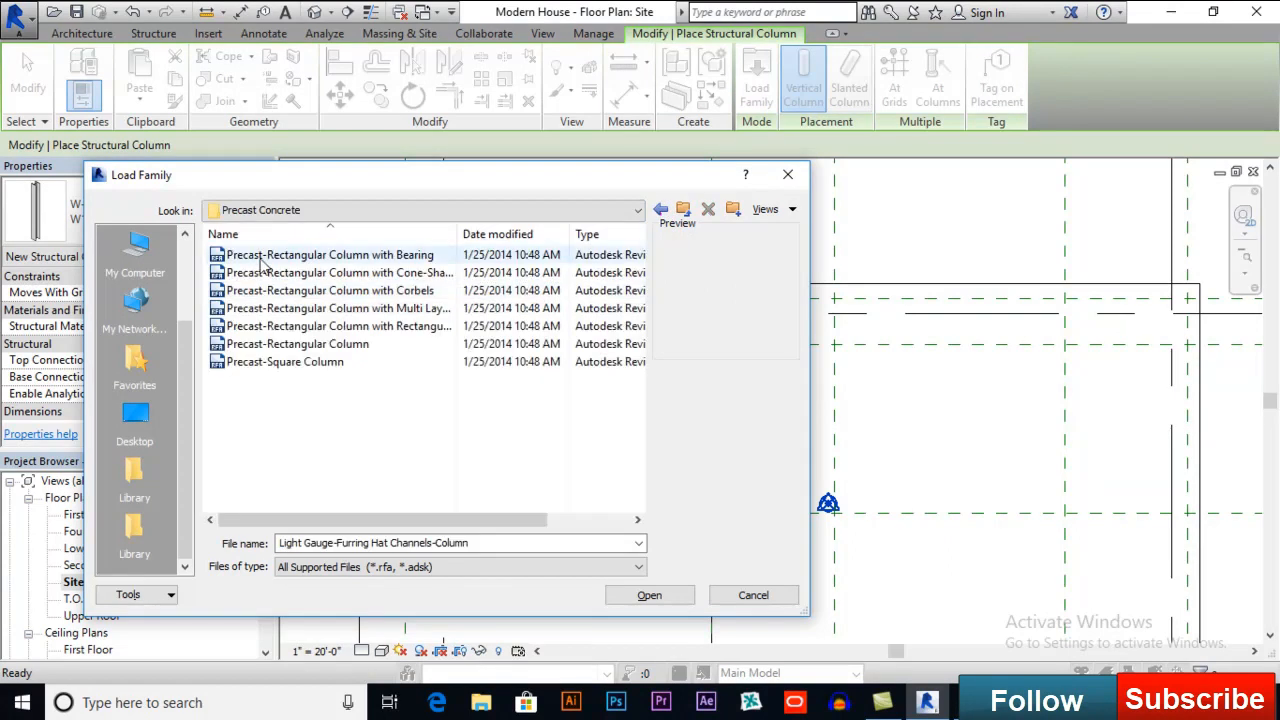
left_click(262, 258)
left_click(300, 290)
left_click(297, 343)
left_click(660, 210)
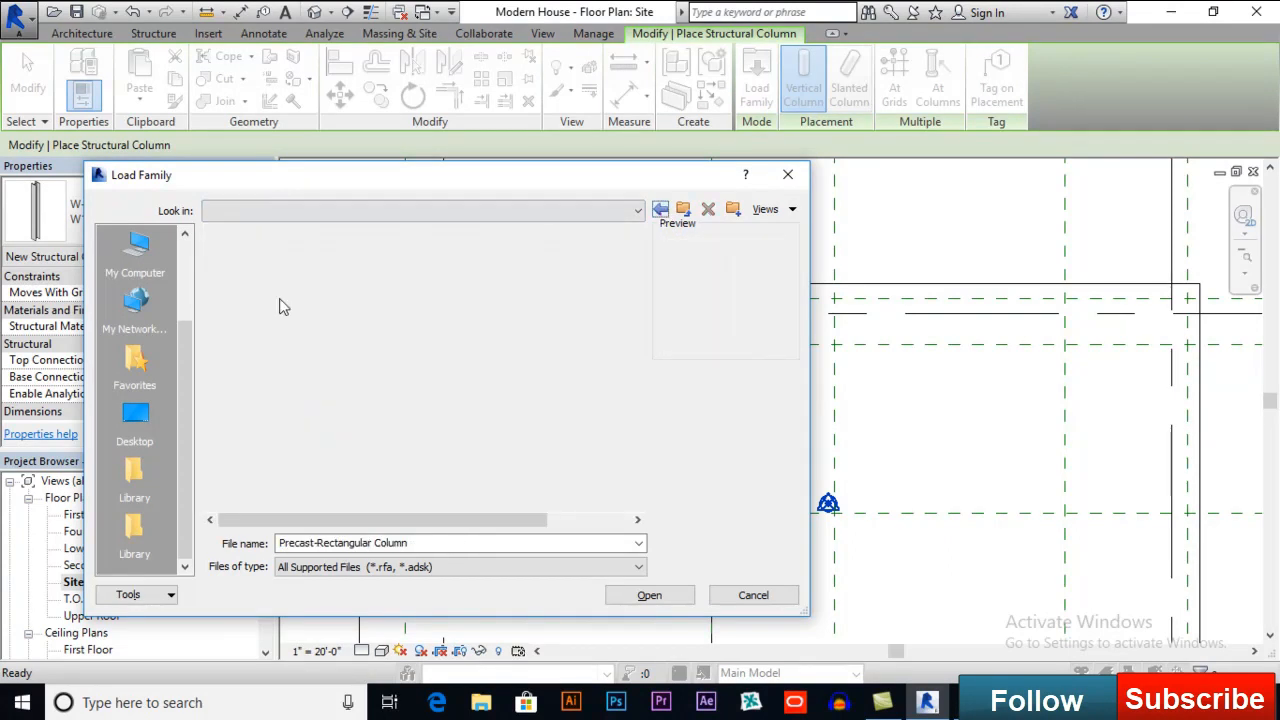
double_click(245, 308)
left_click(270, 344)
left_click(259, 379)
left_click(660, 209)
left_click(661, 210)
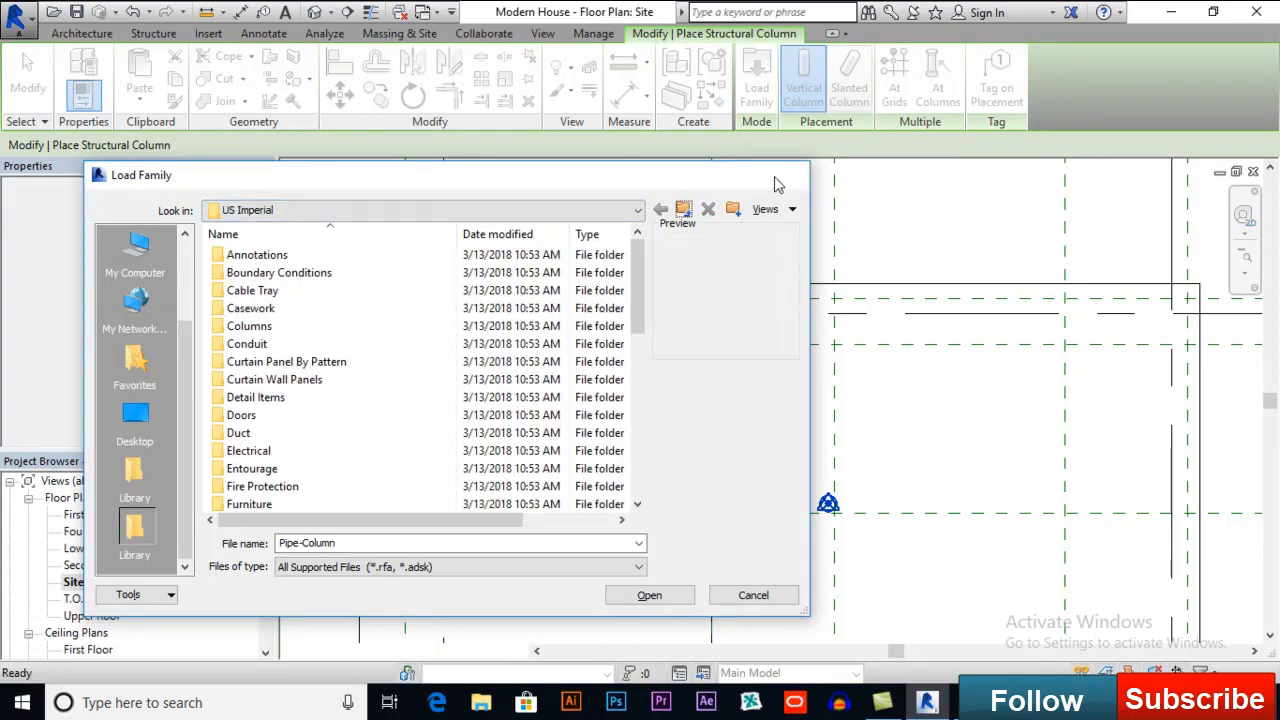
left_click(783, 181)
key("Escape")
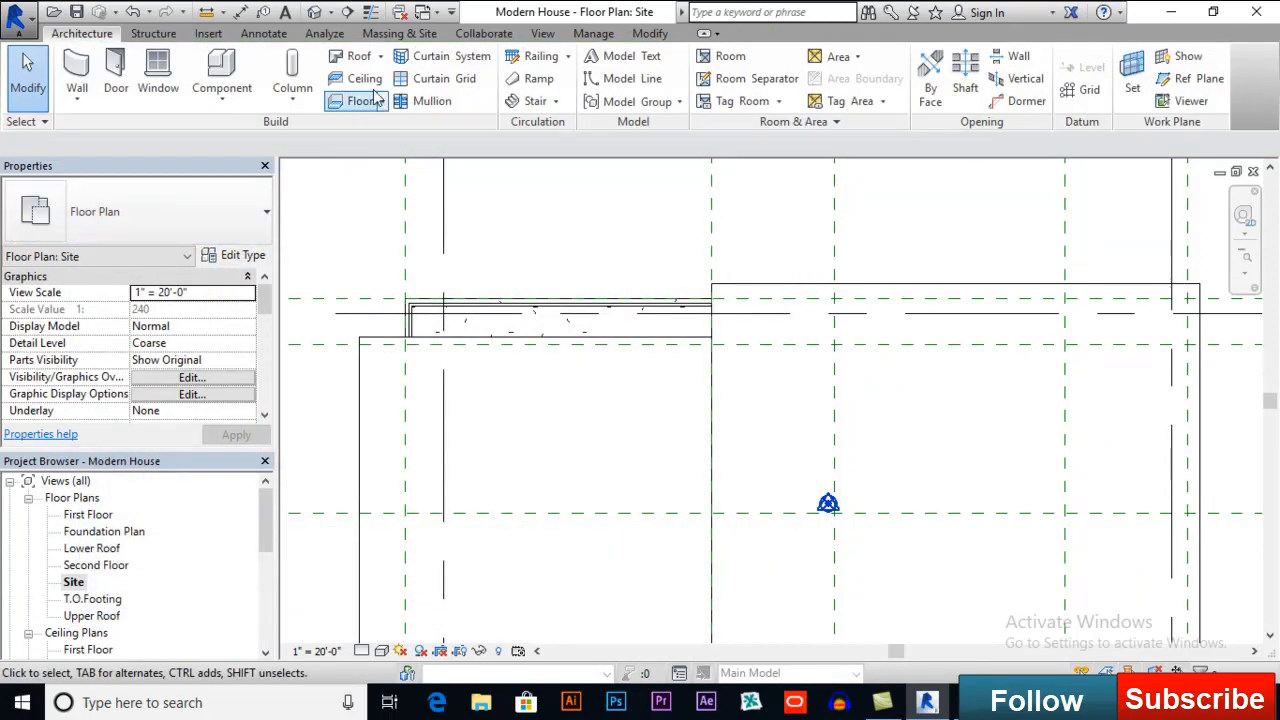
Step: Start placing an architectural column, check the available Rectangular Column types, and open the family library for loading
left_click(303, 101)
left_click(318, 172)
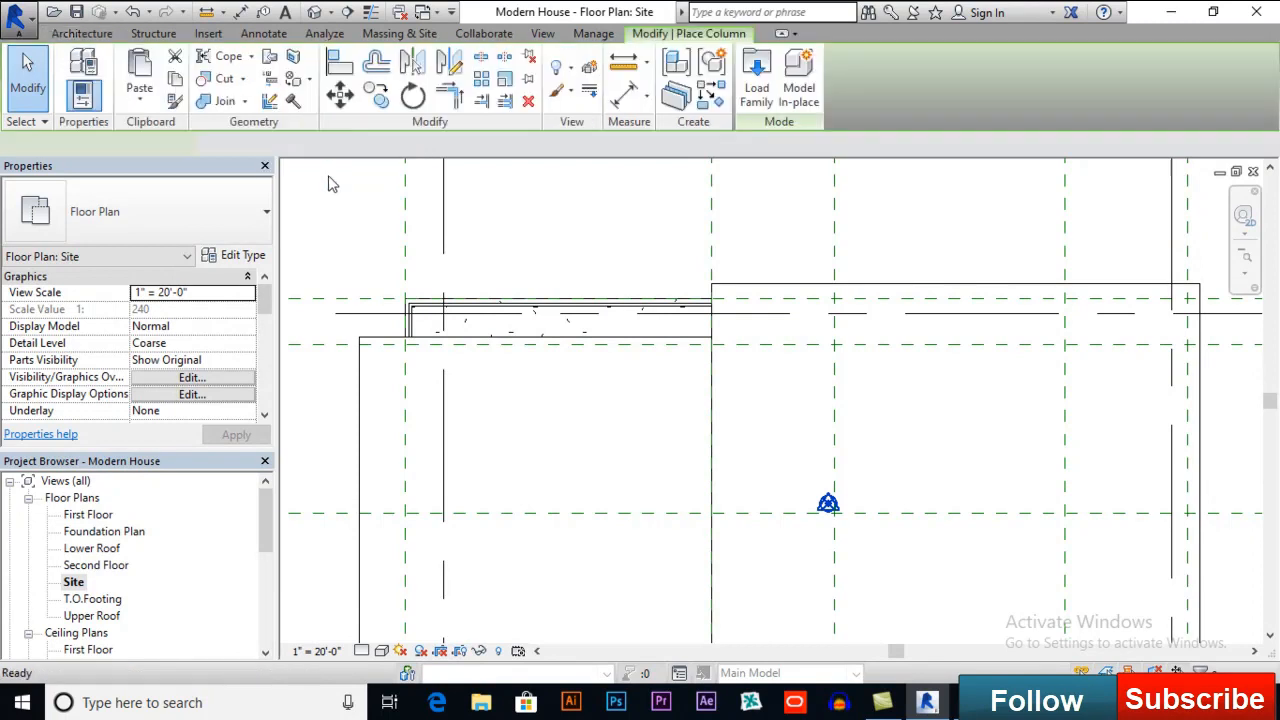
left_click(216, 233)
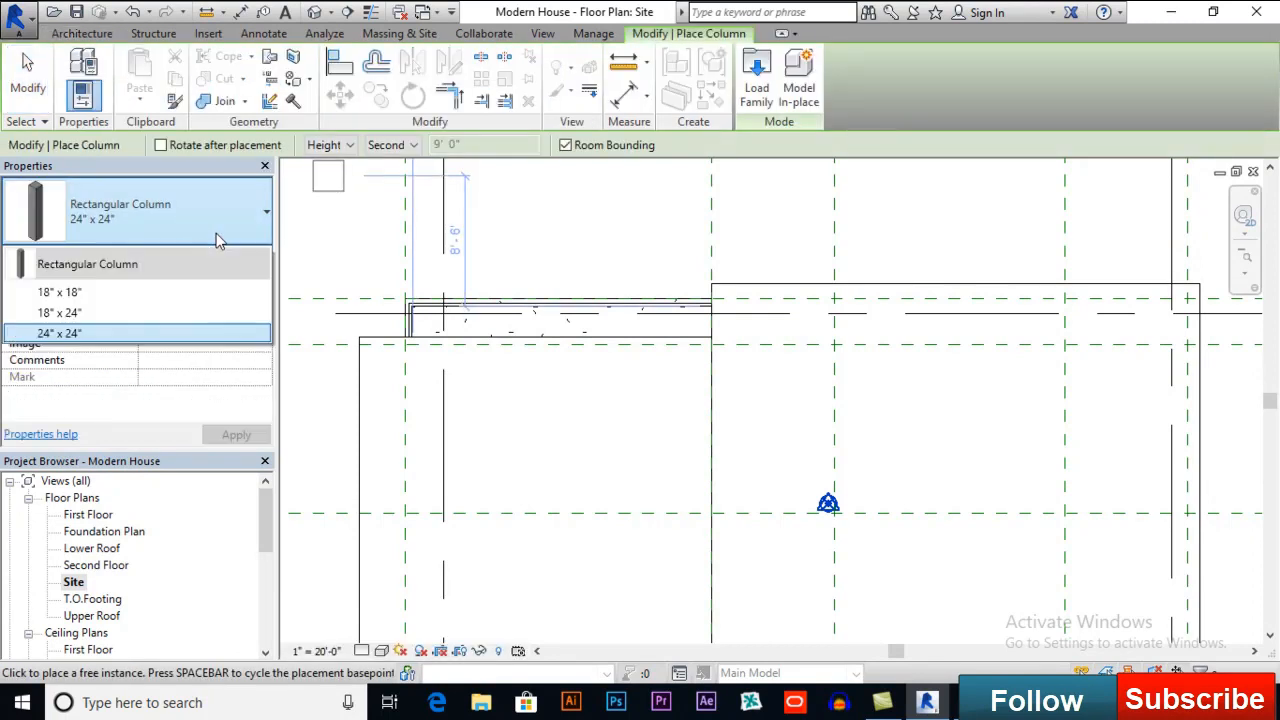
left_click(752, 90)
left_click(752, 90)
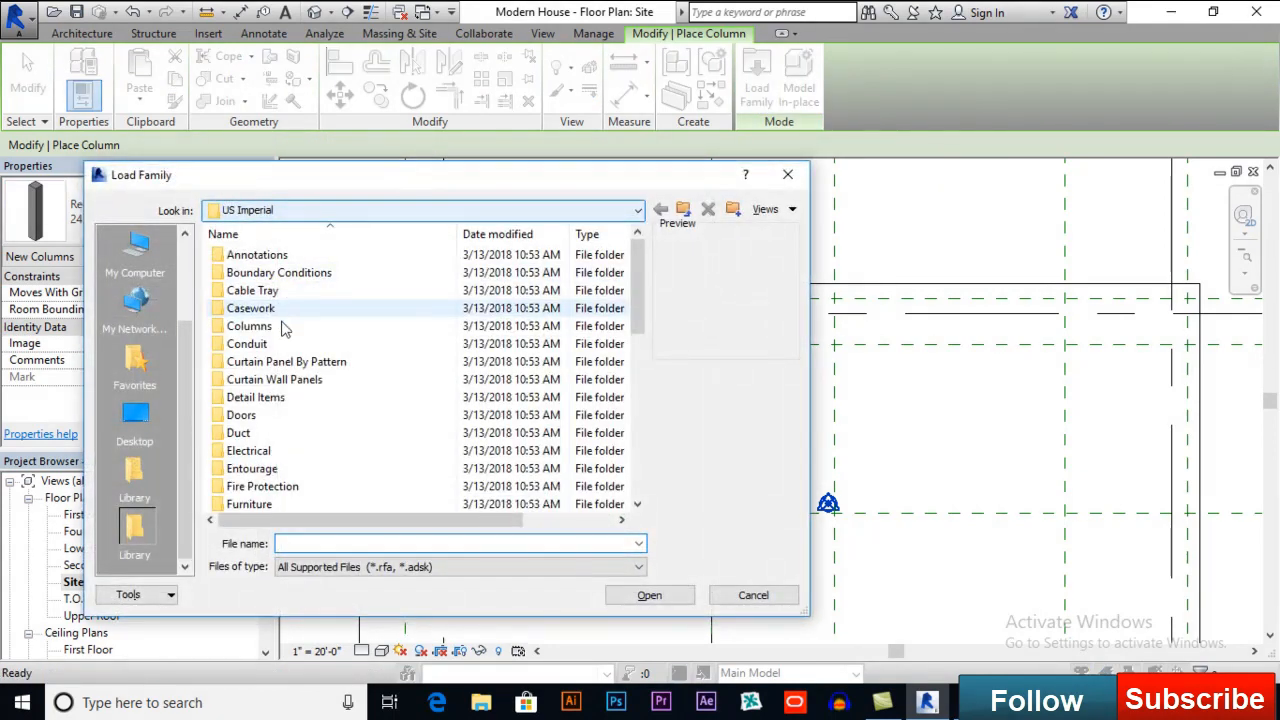
Step: Compare the architectural families in the Columns library folder and load the Round Column family
double_click(281, 327)
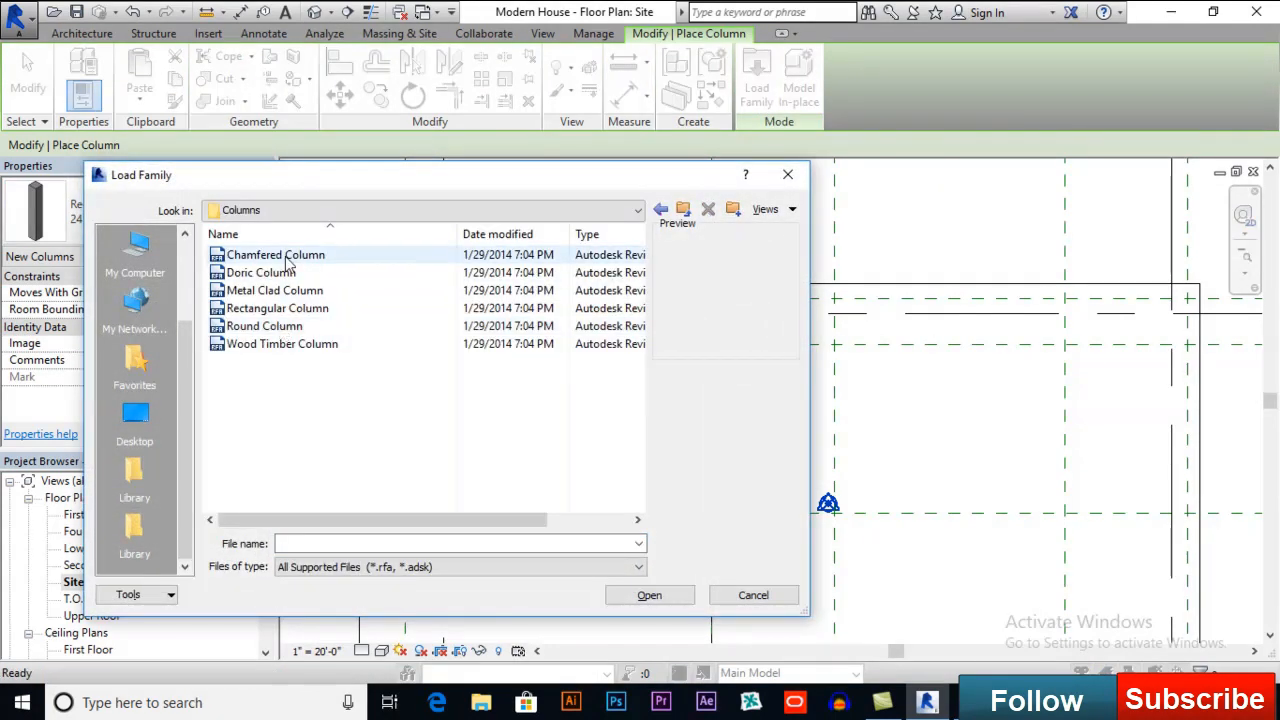
left_click(287, 258)
left_click(280, 273)
left_click(280, 291)
left_click(280, 309)
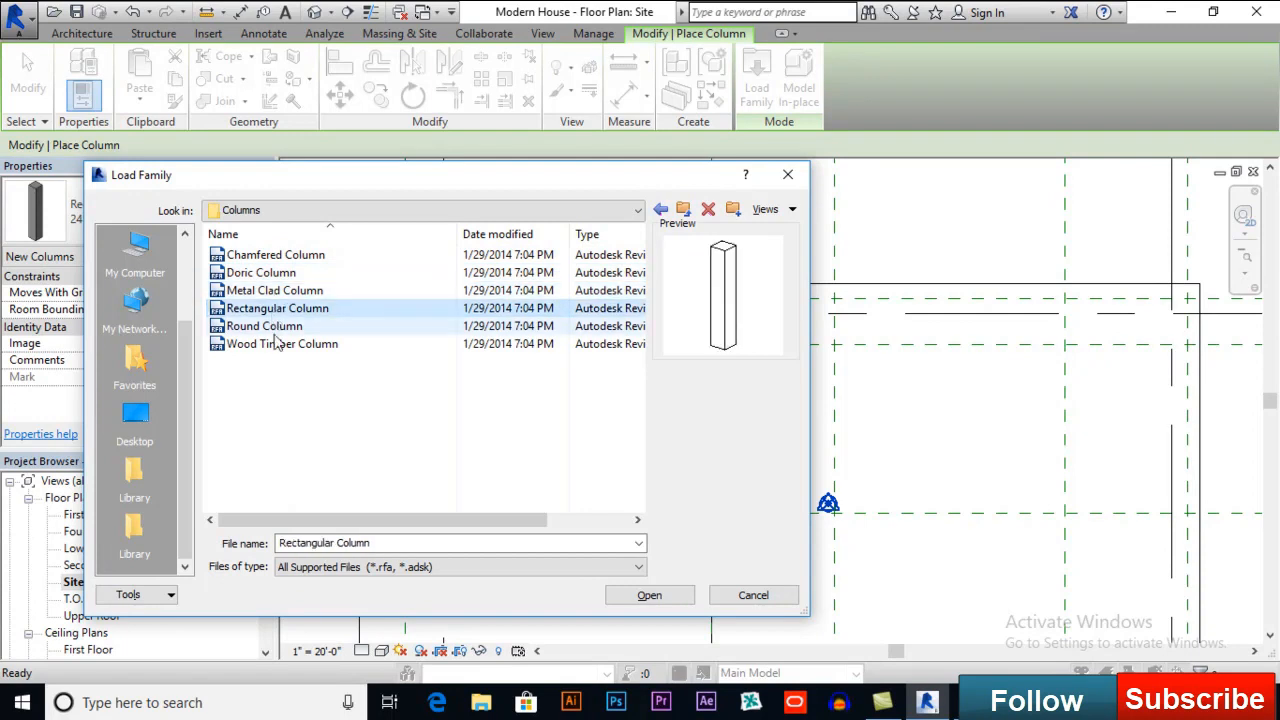
left_click(280, 327)
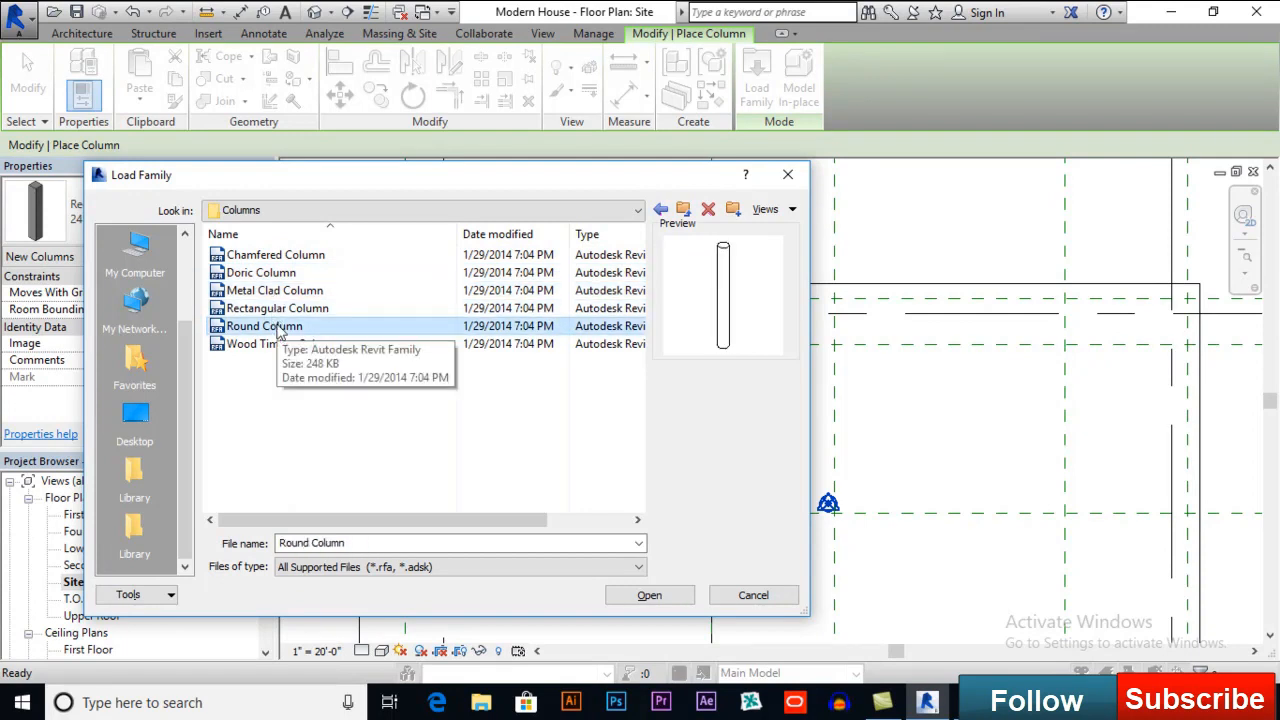
left_click(280, 309)
left_click(280, 327)
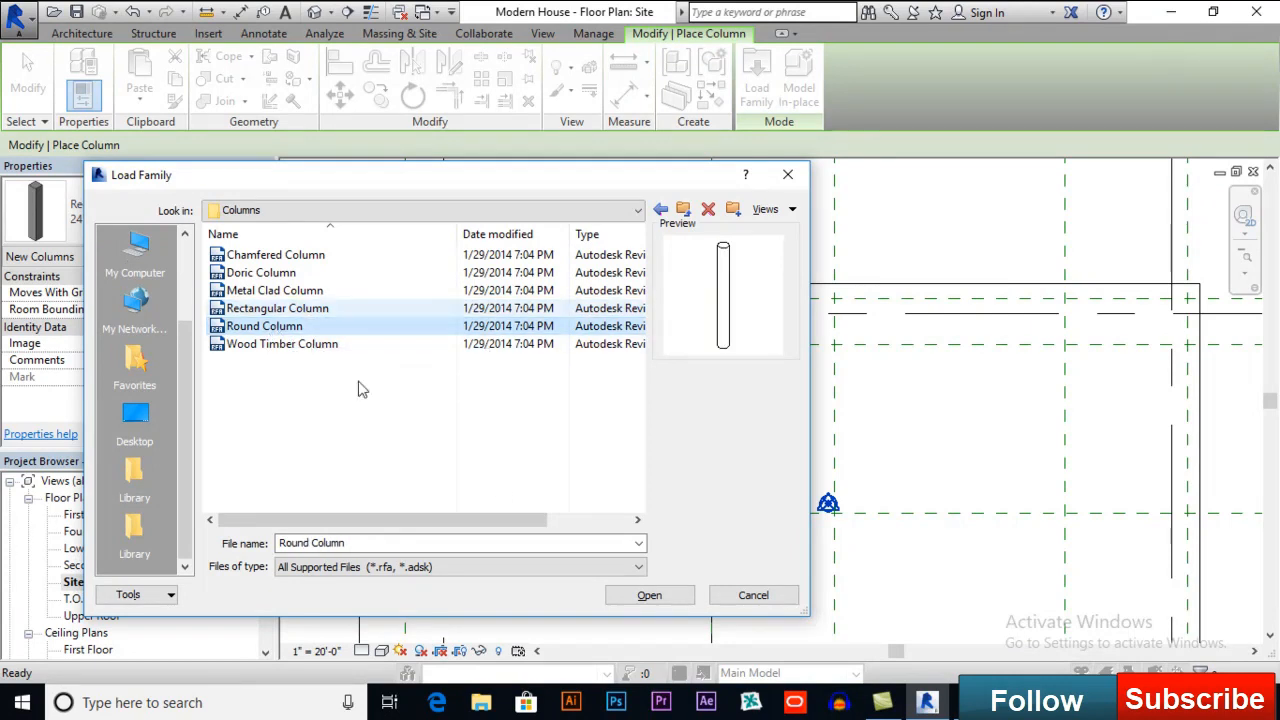
left_click(650, 595)
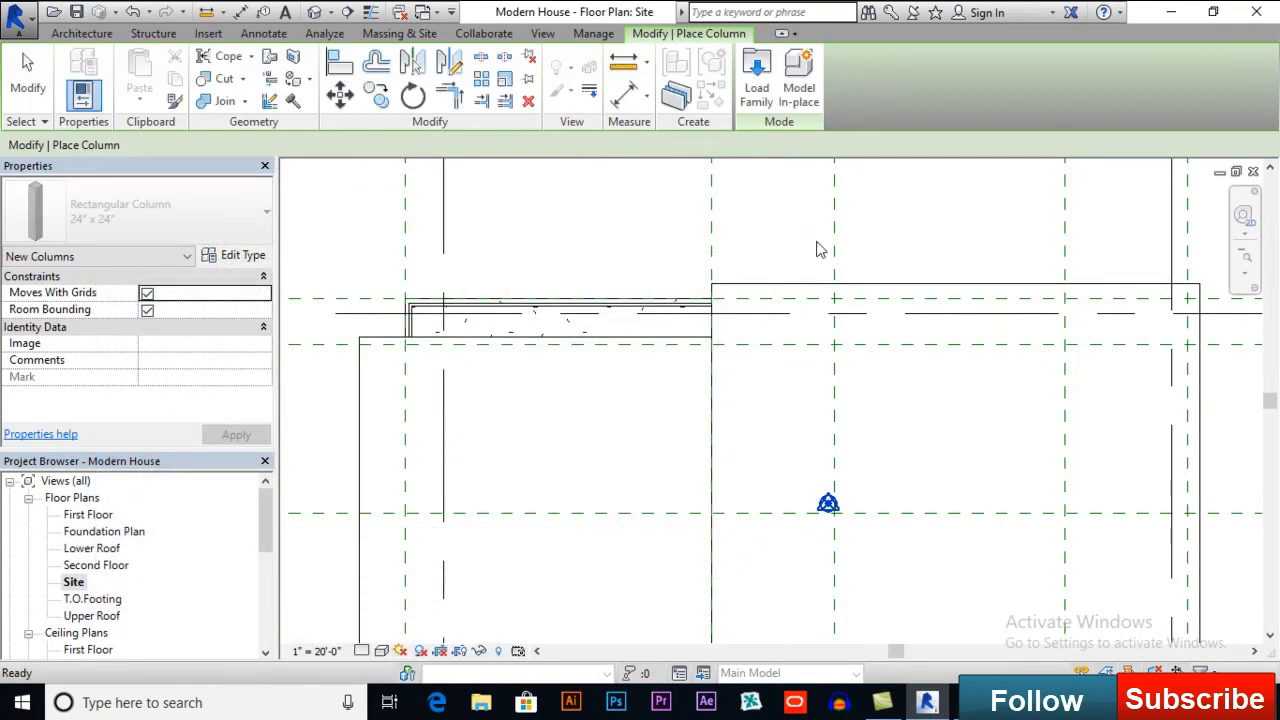
Step: Duplicate the Round Column's 06" Diameter type under the name 1' Diameter
left_click(243, 255)
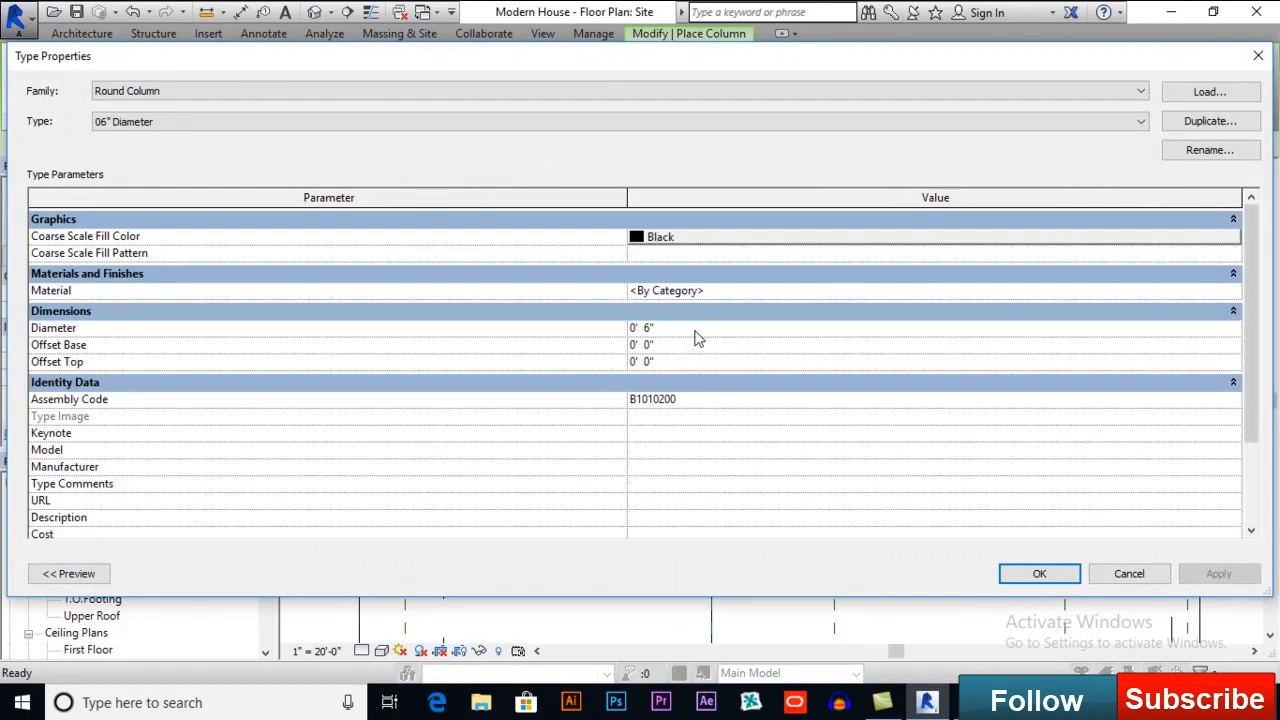
left_click(1215, 128)
left_click_drag(823, 205, 690, 205)
left_click(742, 207)
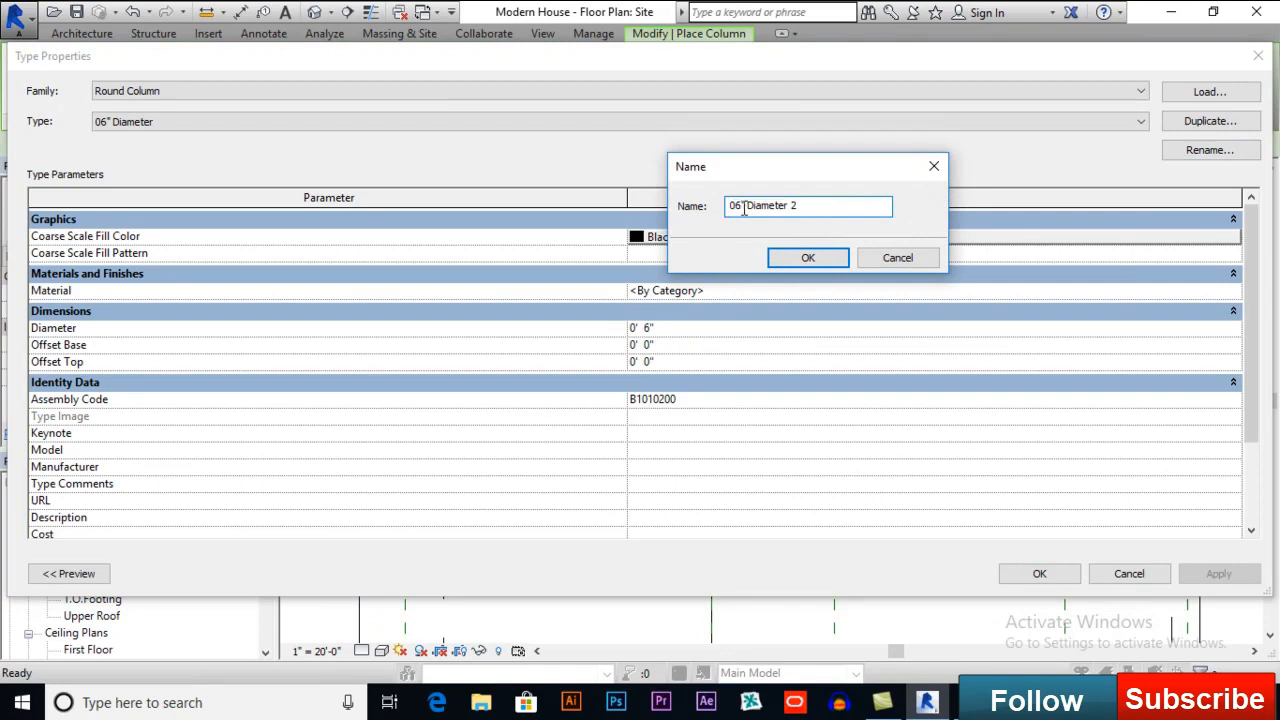
type("1")
left_click(790, 262)
Step: Set the diameter of the new round column type to 1' and accept the type properties
left_click(690, 314)
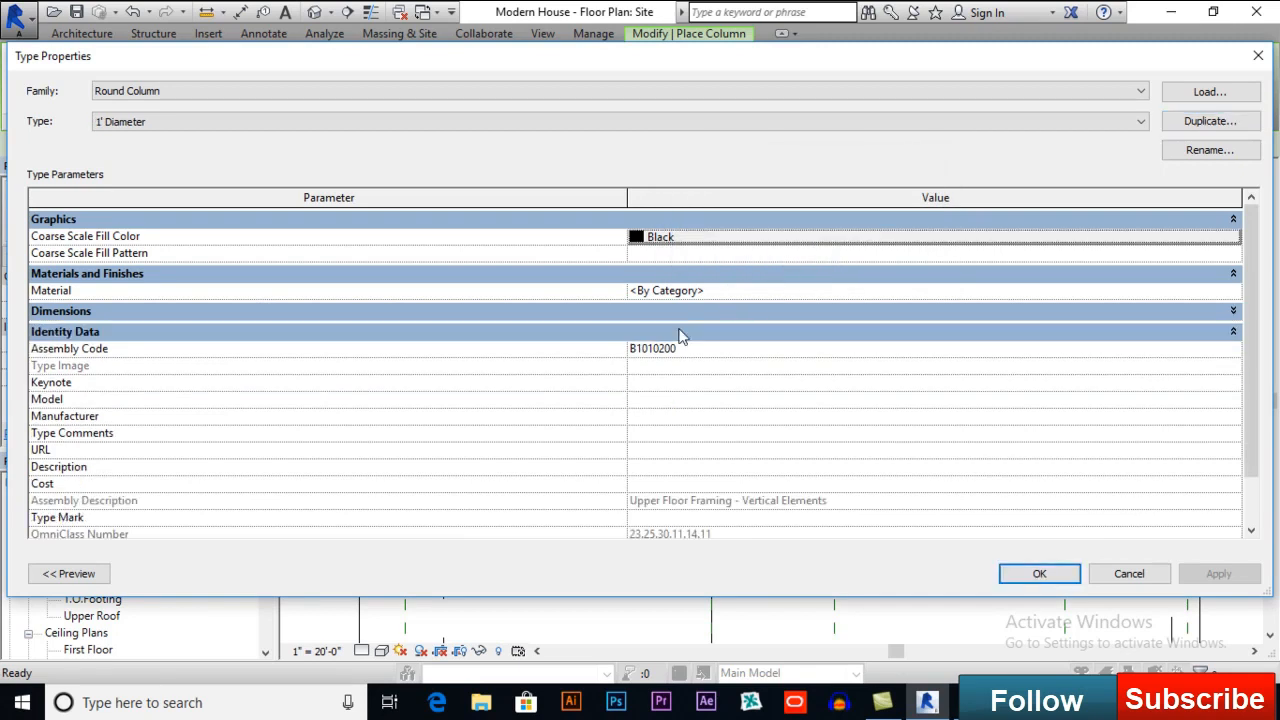
left_click(680, 313)
left_click(701, 328)
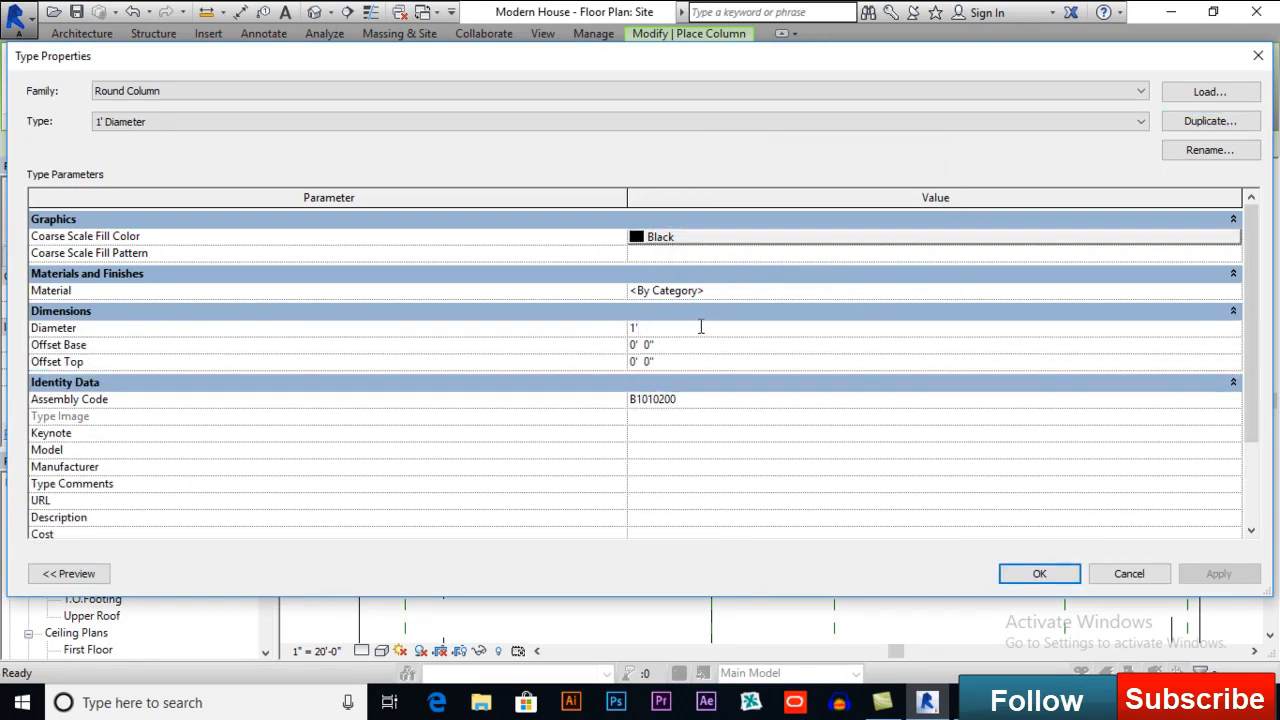
left_click(1035, 573)
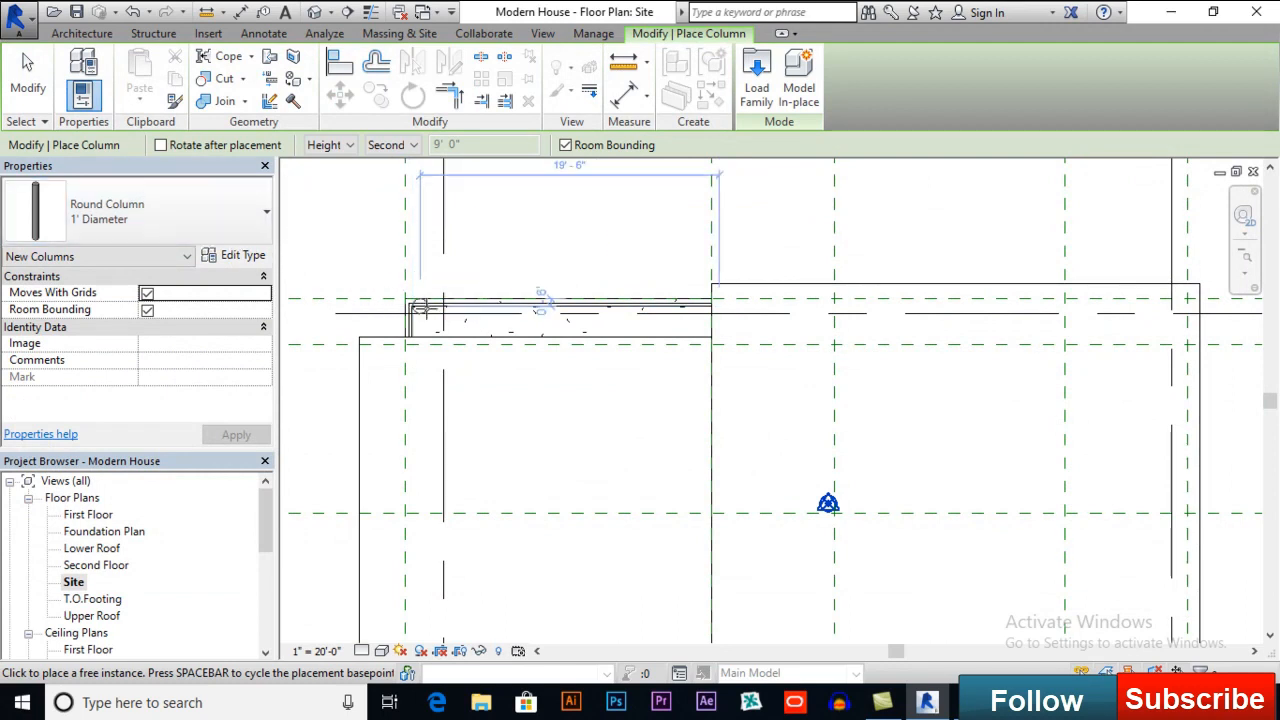
Step: Place 1' round columns where grid 3 crosses grid 1 and grid 2 on the site plan
scroll(444, 314, "up", 2)
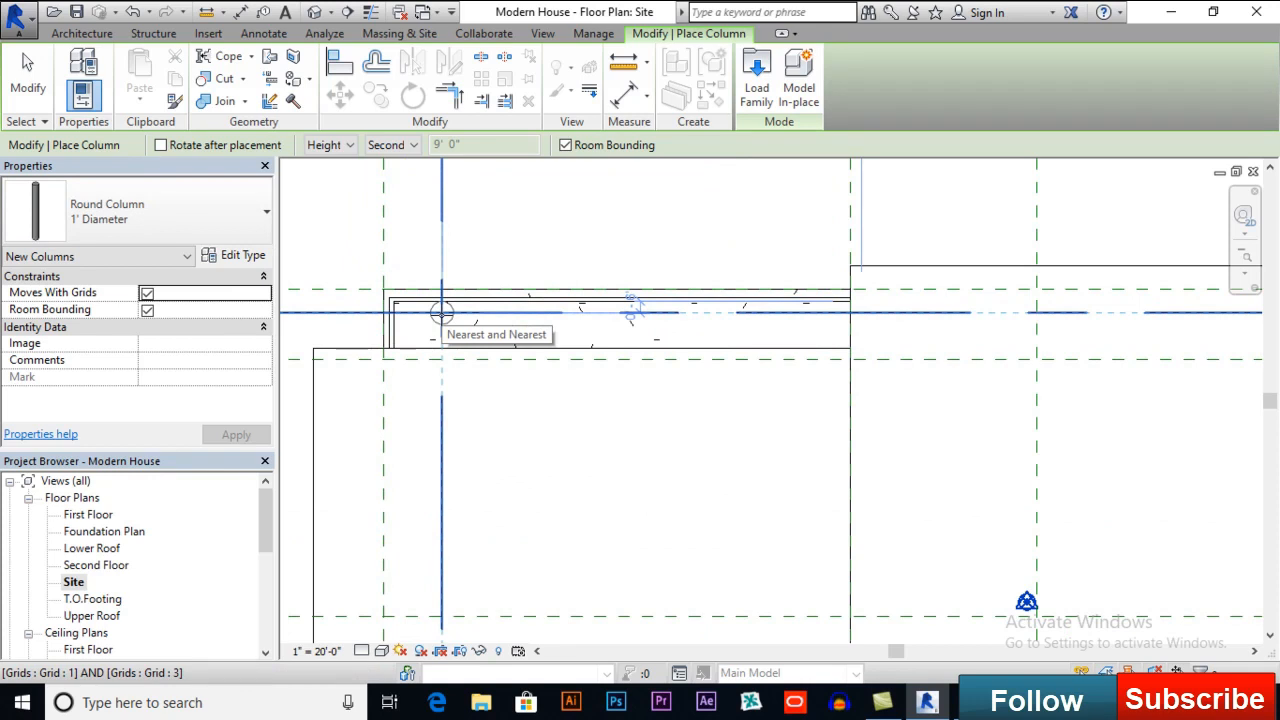
left_click(441, 313)
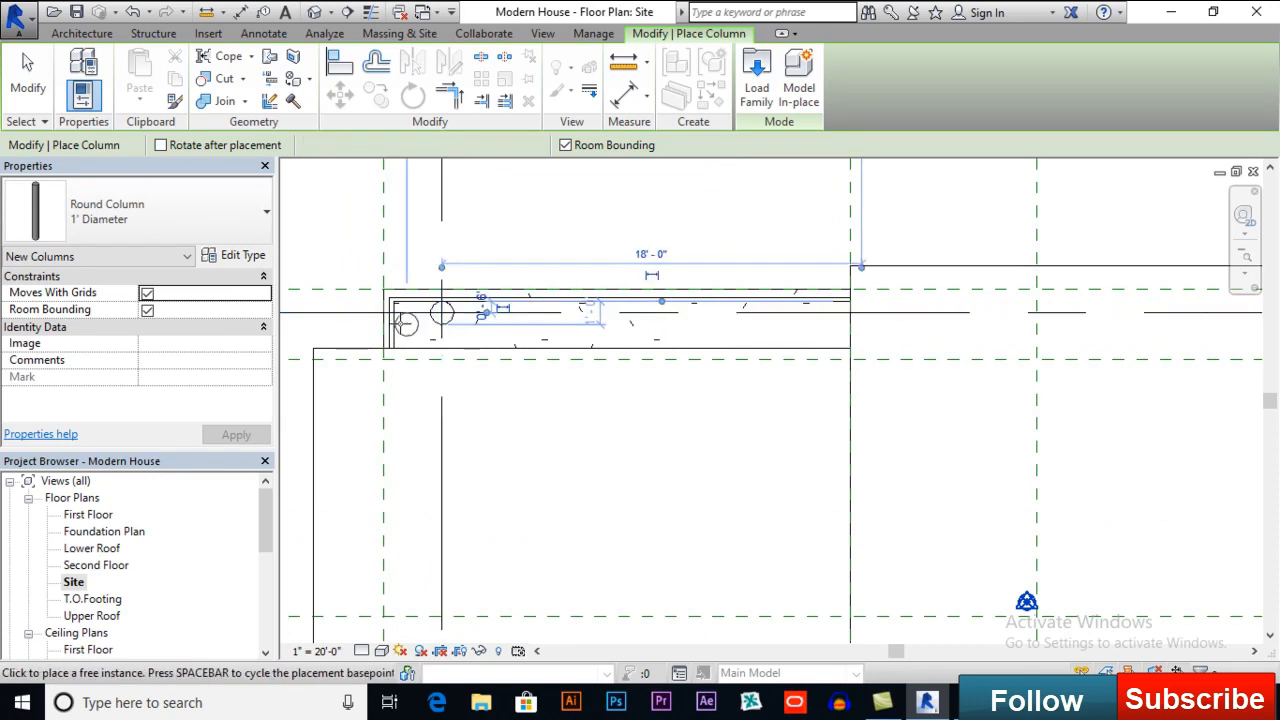
scroll(374, 308, "down", 2)
scroll(378, 299, "down", 1)
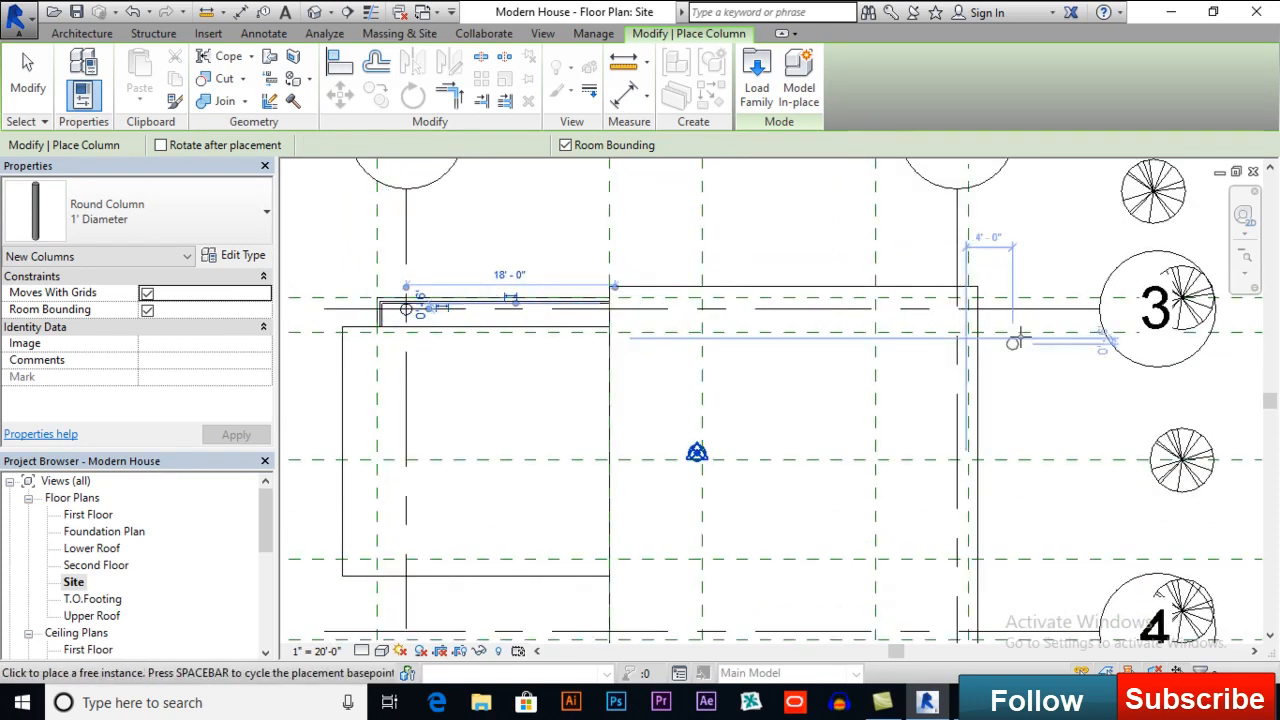
scroll(1014, 334, "up", 1)
scroll(993, 318, "up", 3)
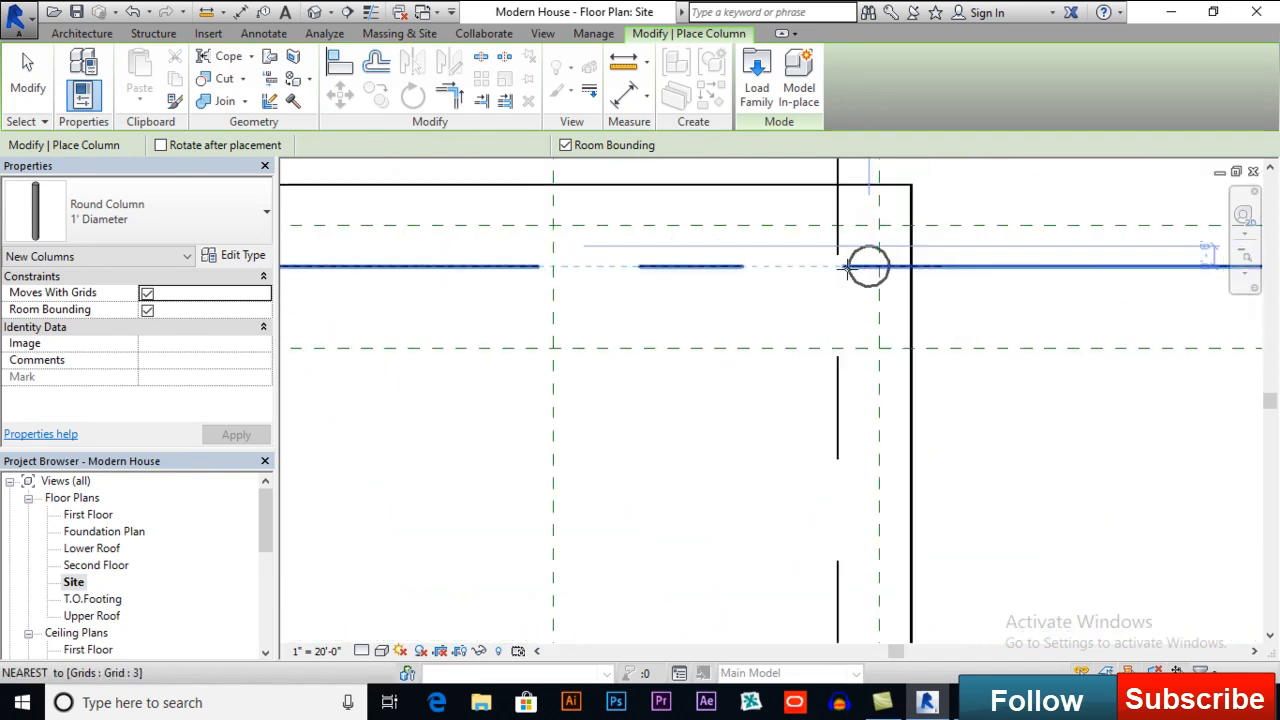
left_click(838, 266)
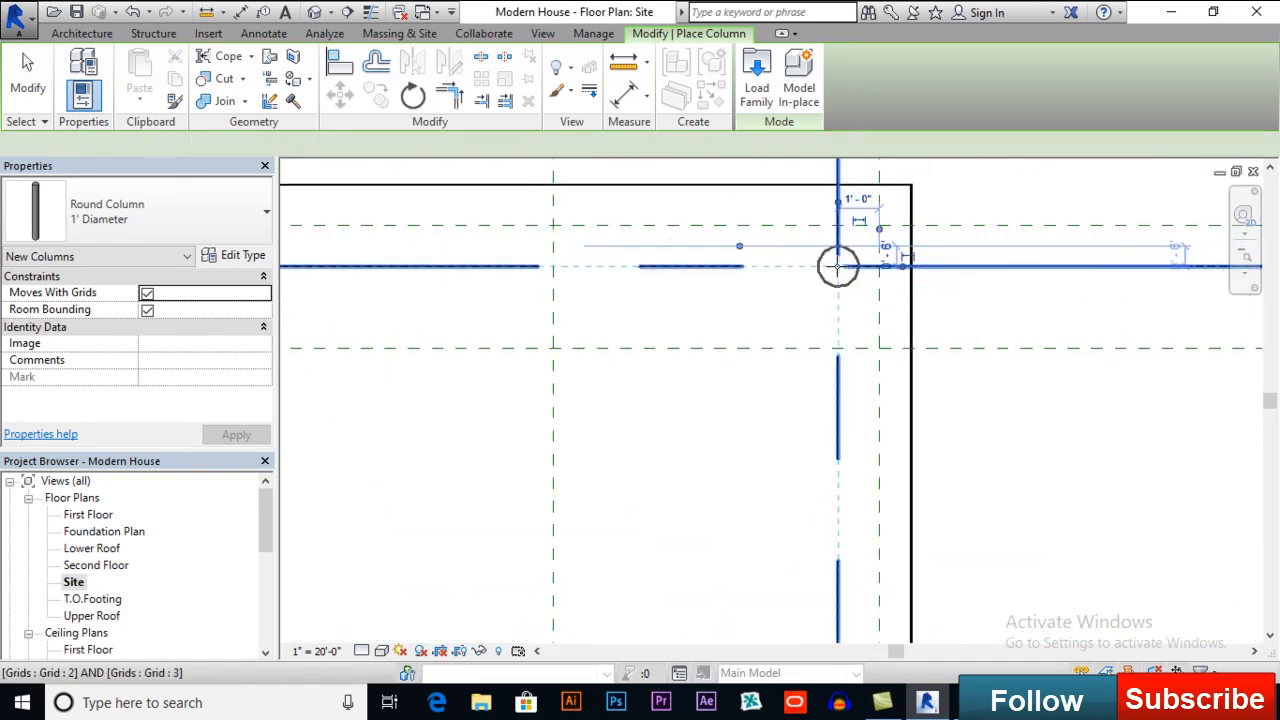
Step: Place another 1' round column at the intersection of grids 2 and 4 and finish placing columns
scroll(763, 195, "down", 1)
scroll(763, 195, "down", 1)
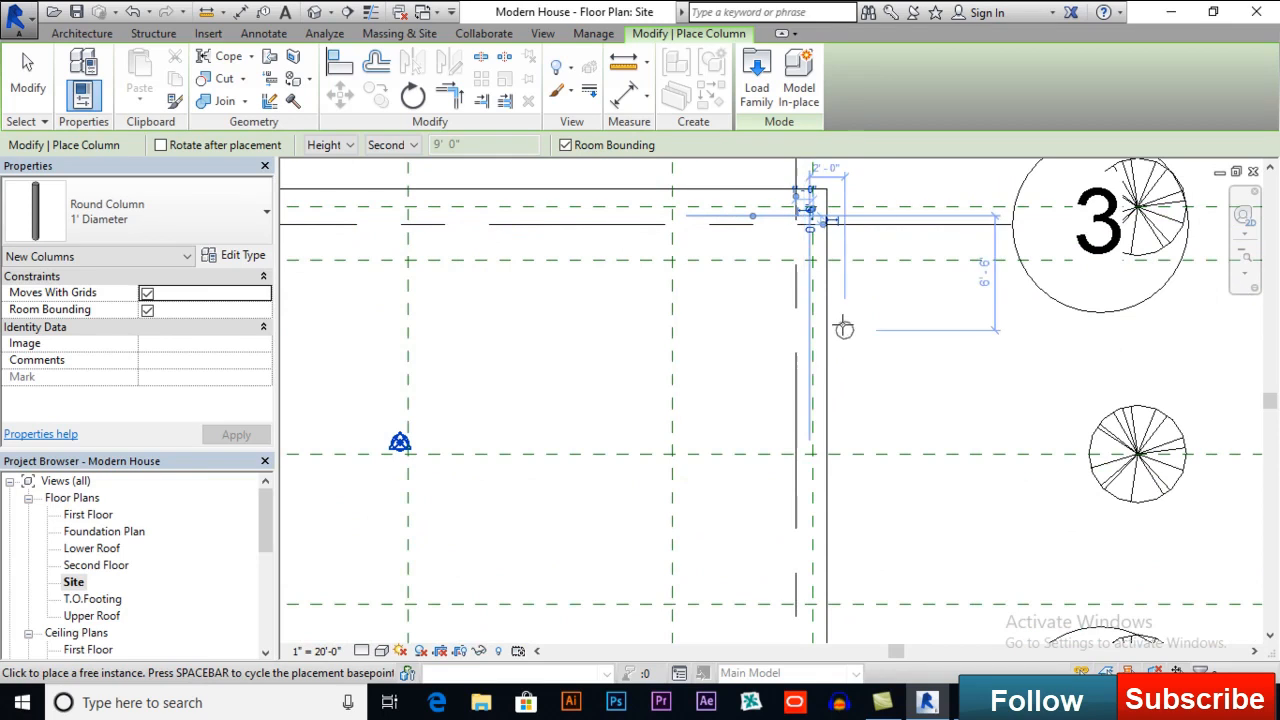
scroll(879, 307, "down", 1)
scroll(879, 307, "down", 2)
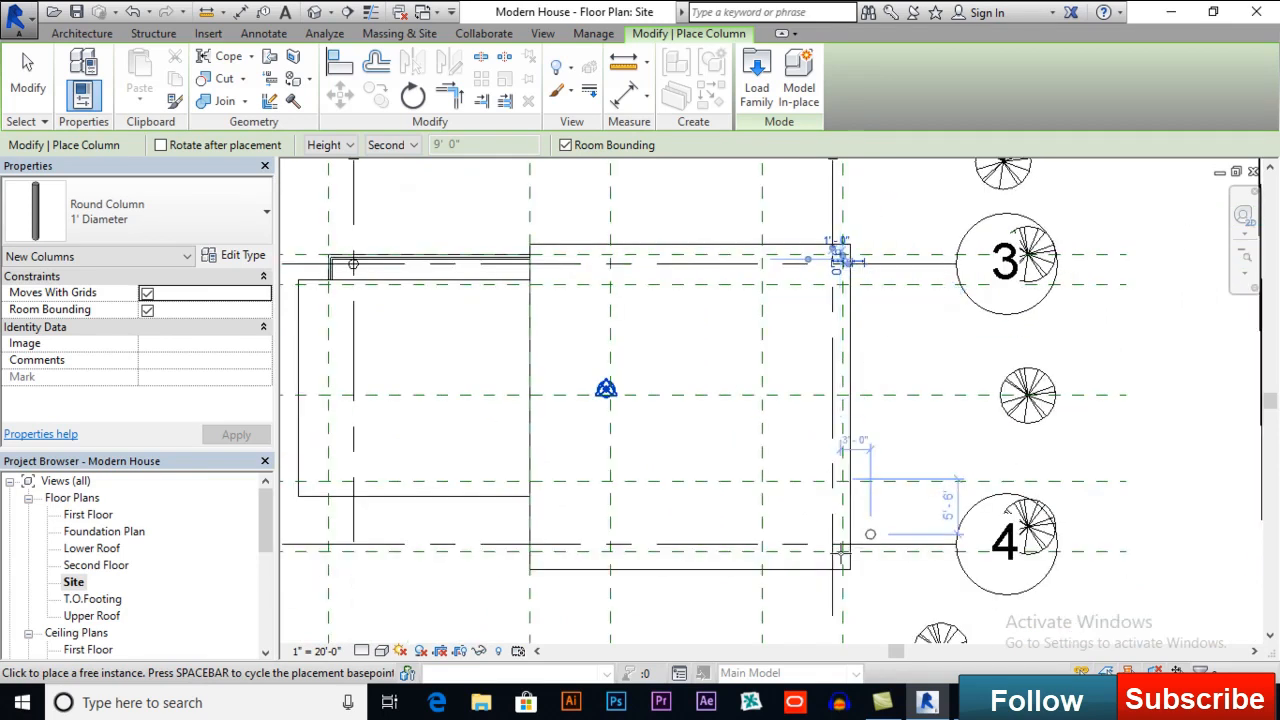
scroll(842, 545, "up", 3)
scroll(842, 550, "up", 2)
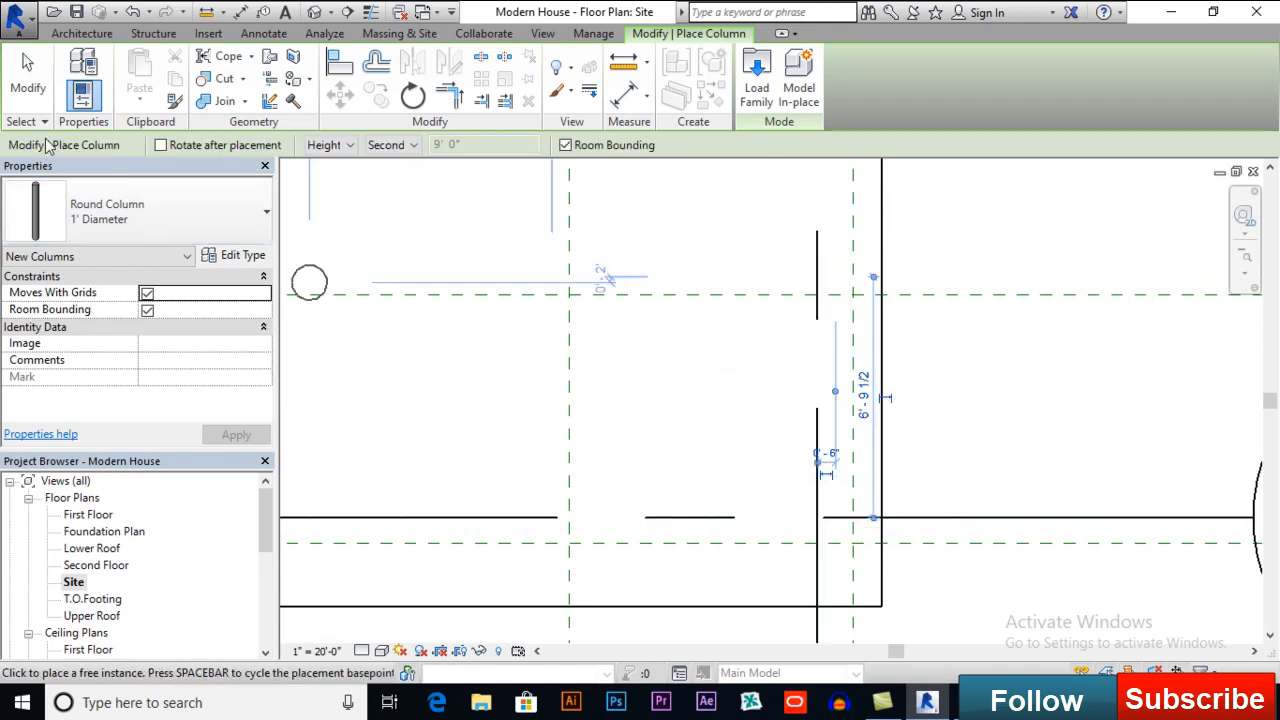
left_click(28, 100)
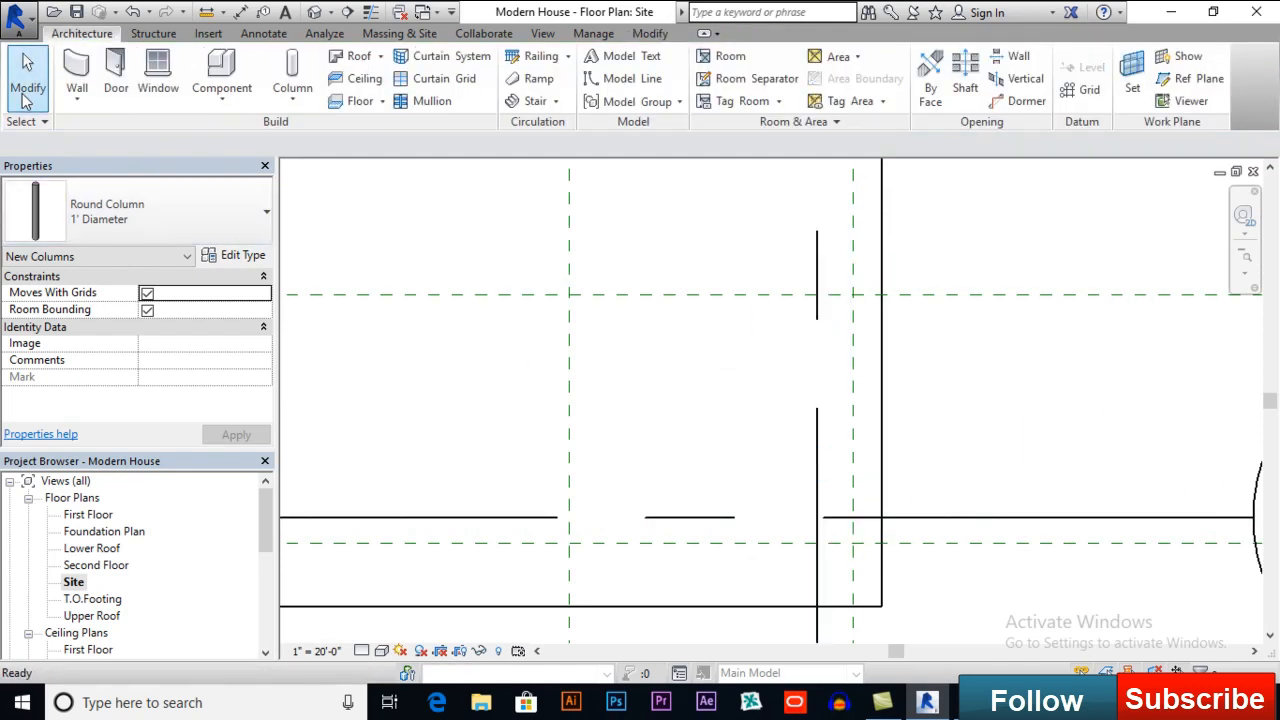
Step: Open the default 3D view and bring the curtain wall side of the house into close view
left_click(314, 14)
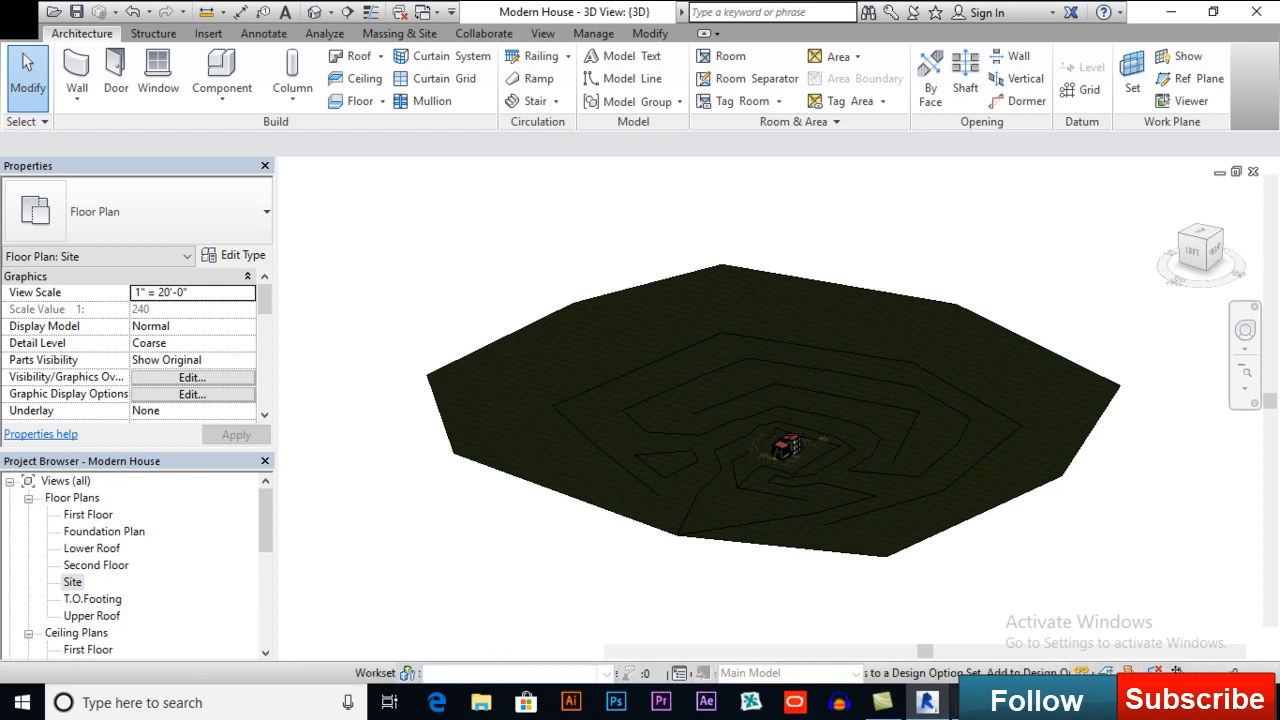
left_click(997, 658)
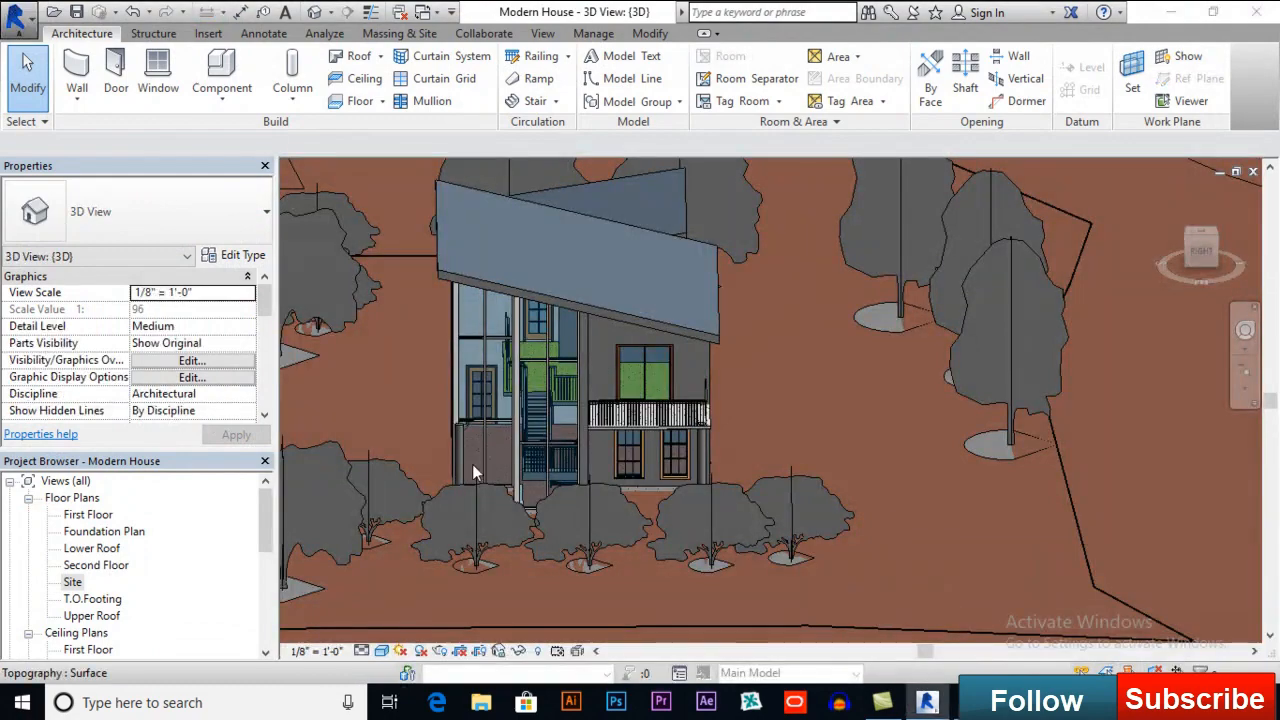
scroll(472, 464, "up", 4)
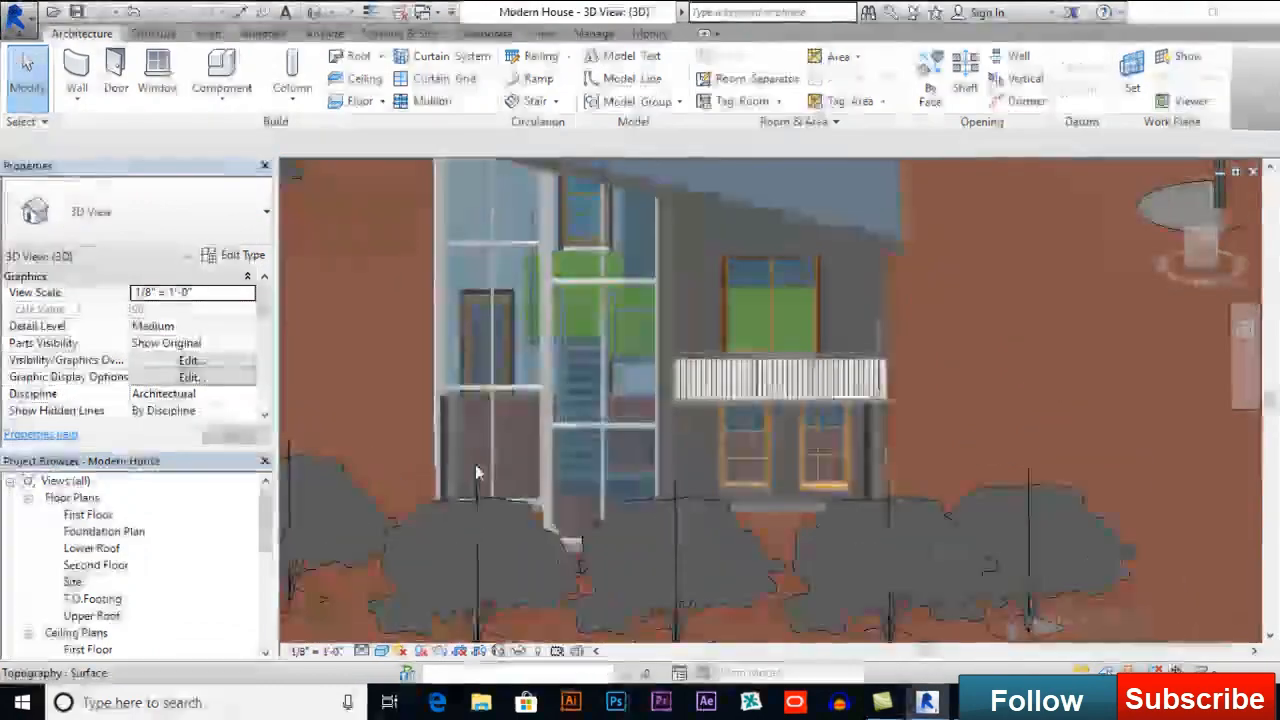
middle_click_drag(476, 412, 522, 344)
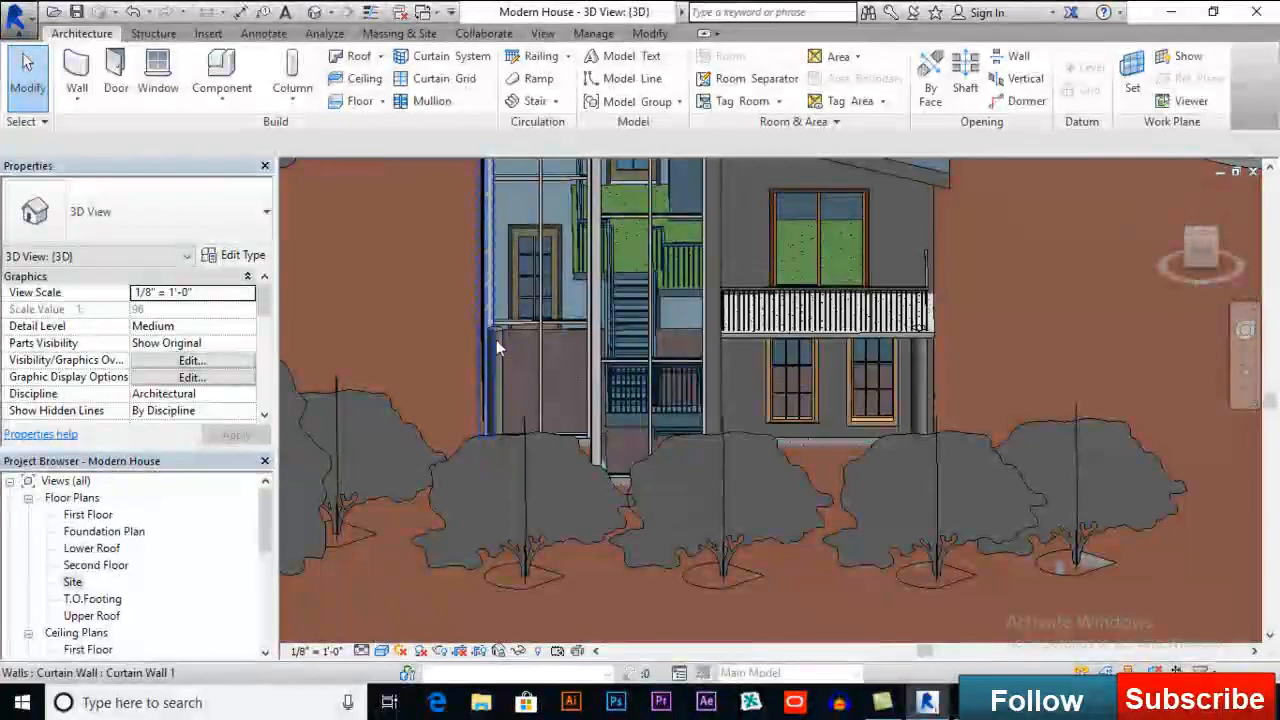
left_click(496, 337)
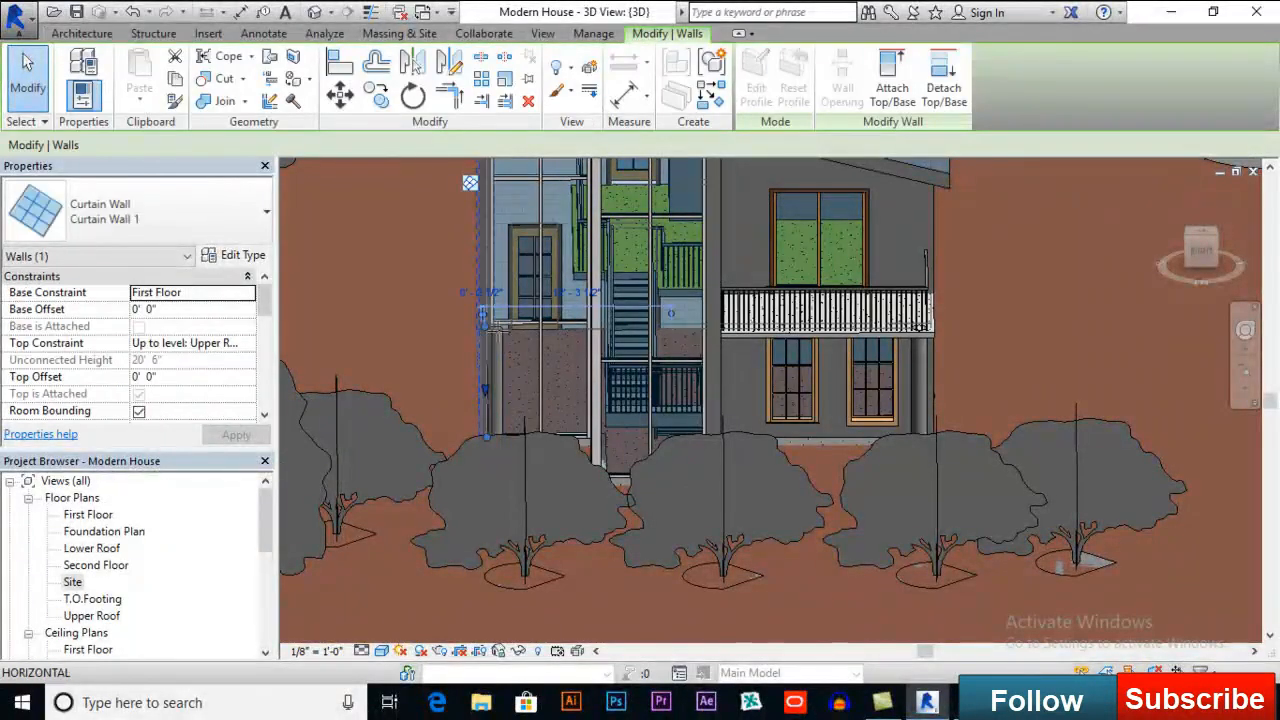
key("Escape")
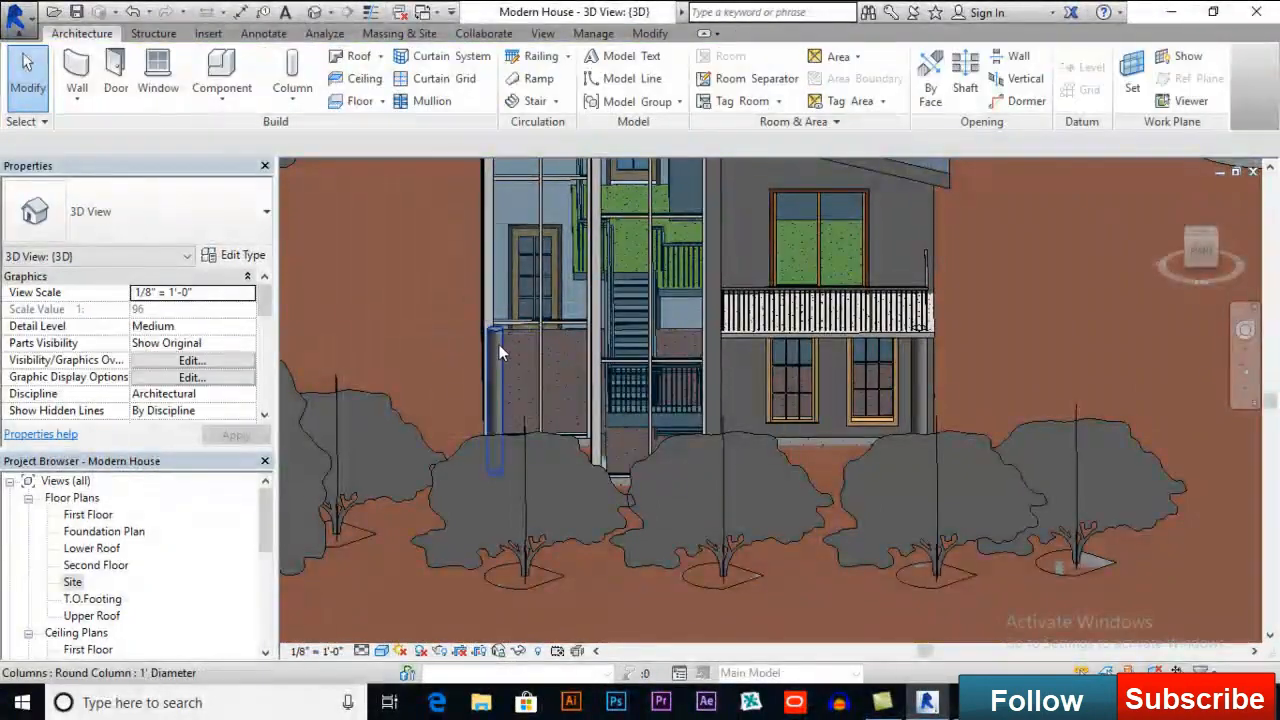
Step: Set the curtain wall corner column's base level to T.O.Footing and its top level to Upper Roof
left_click(499, 352)
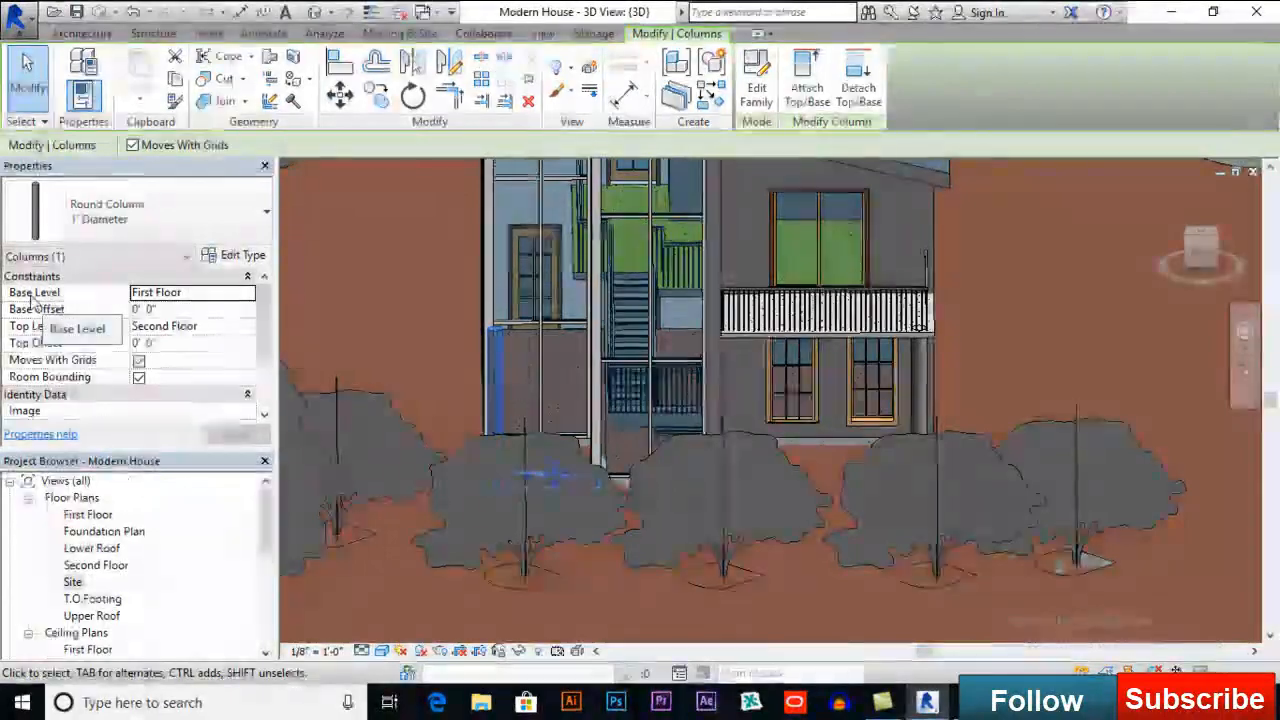
left_click(225, 292)
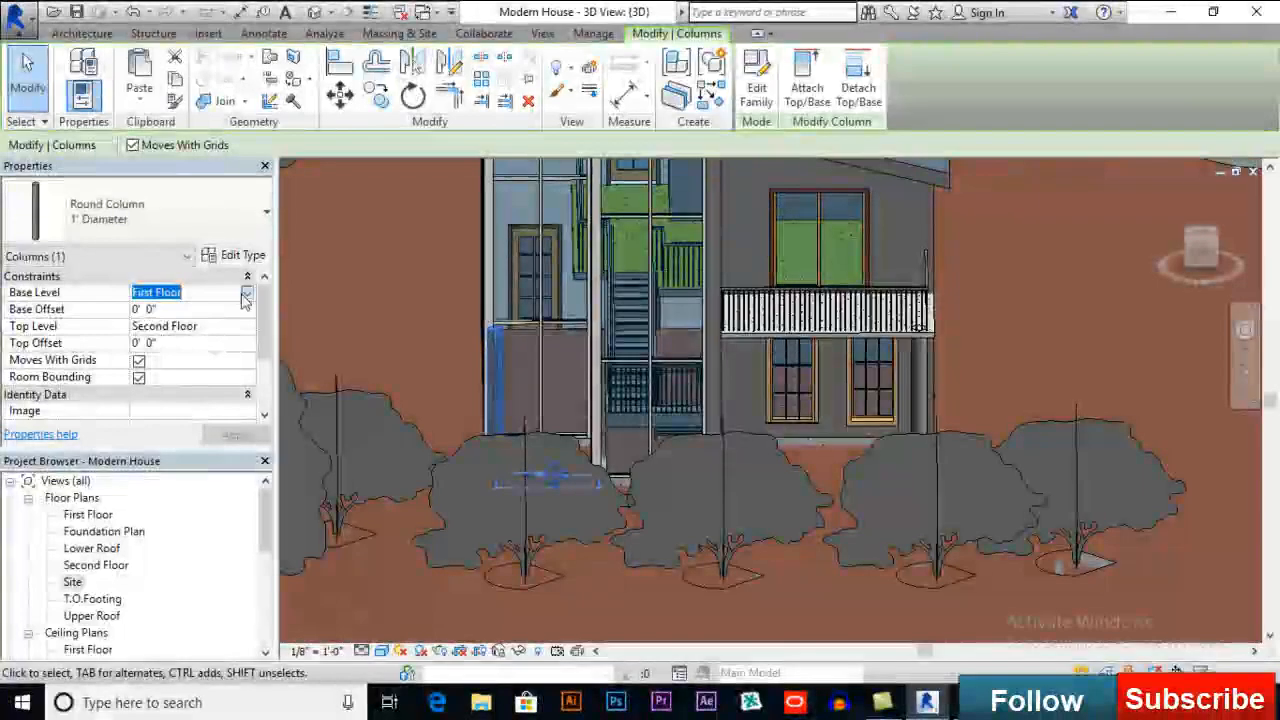
left_click(246, 293)
left_click(209, 312)
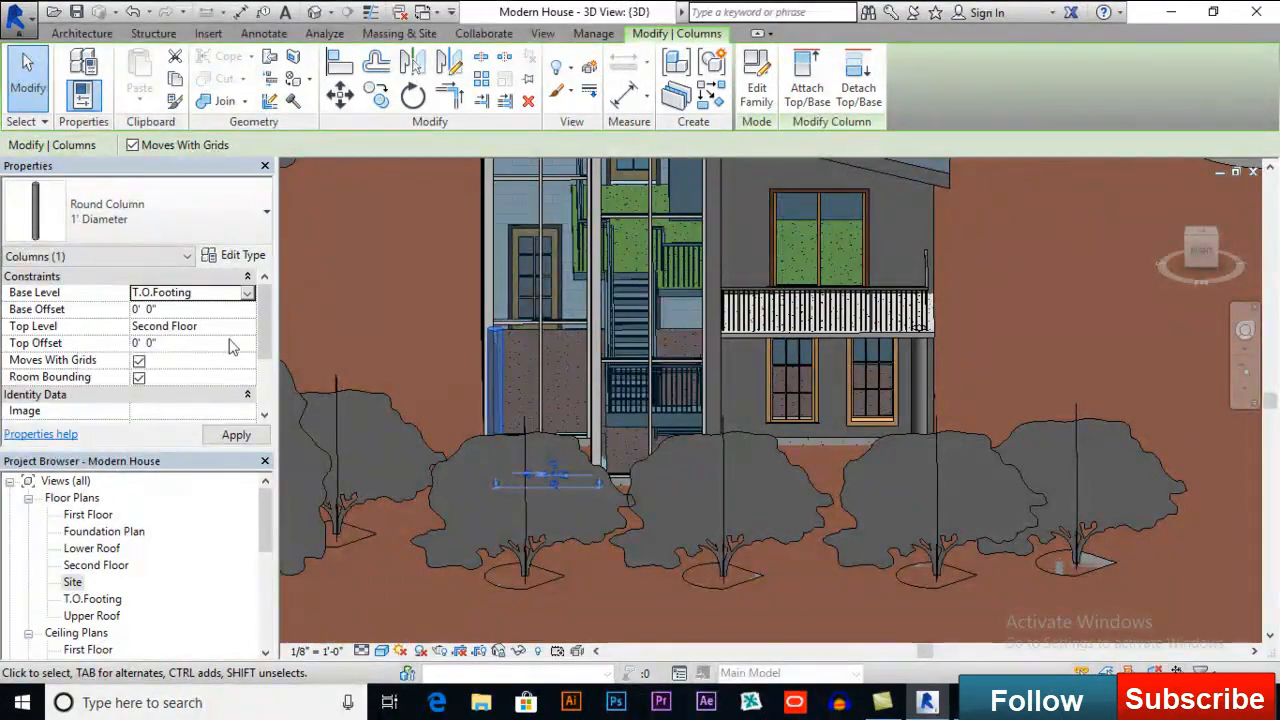
left_click(225, 326)
left_click(248, 327)
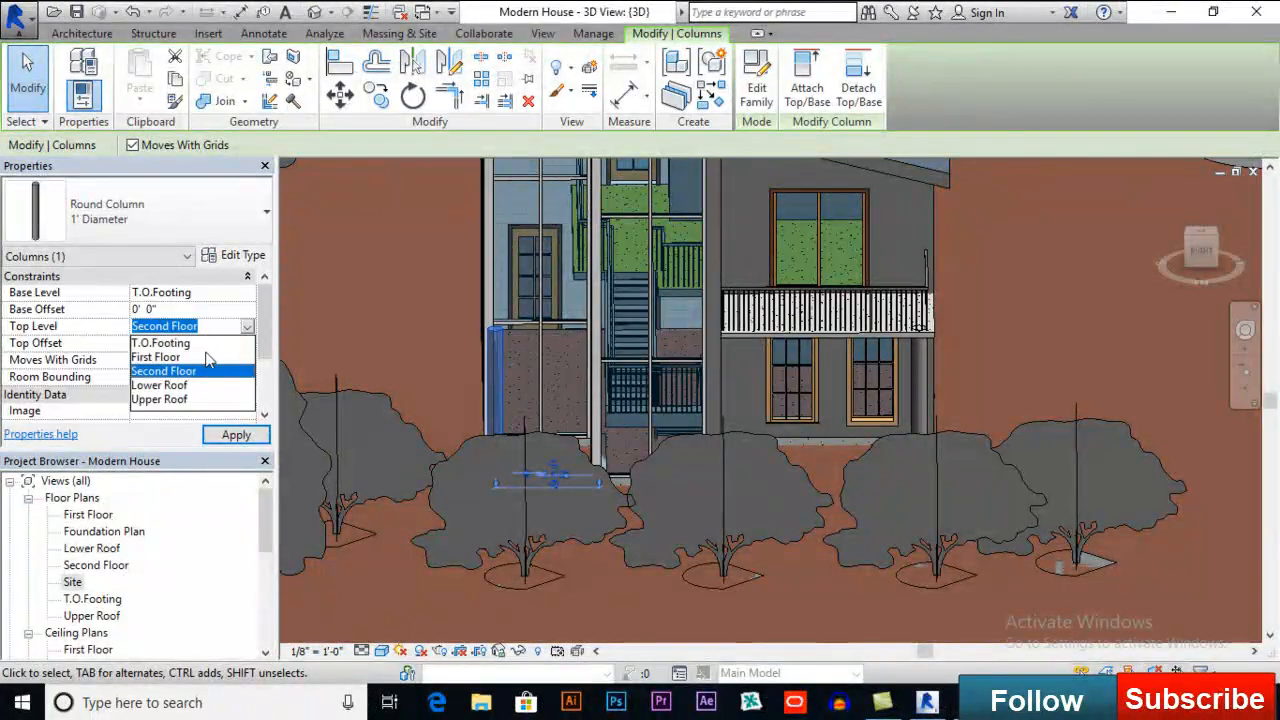
left_click(174, 399)
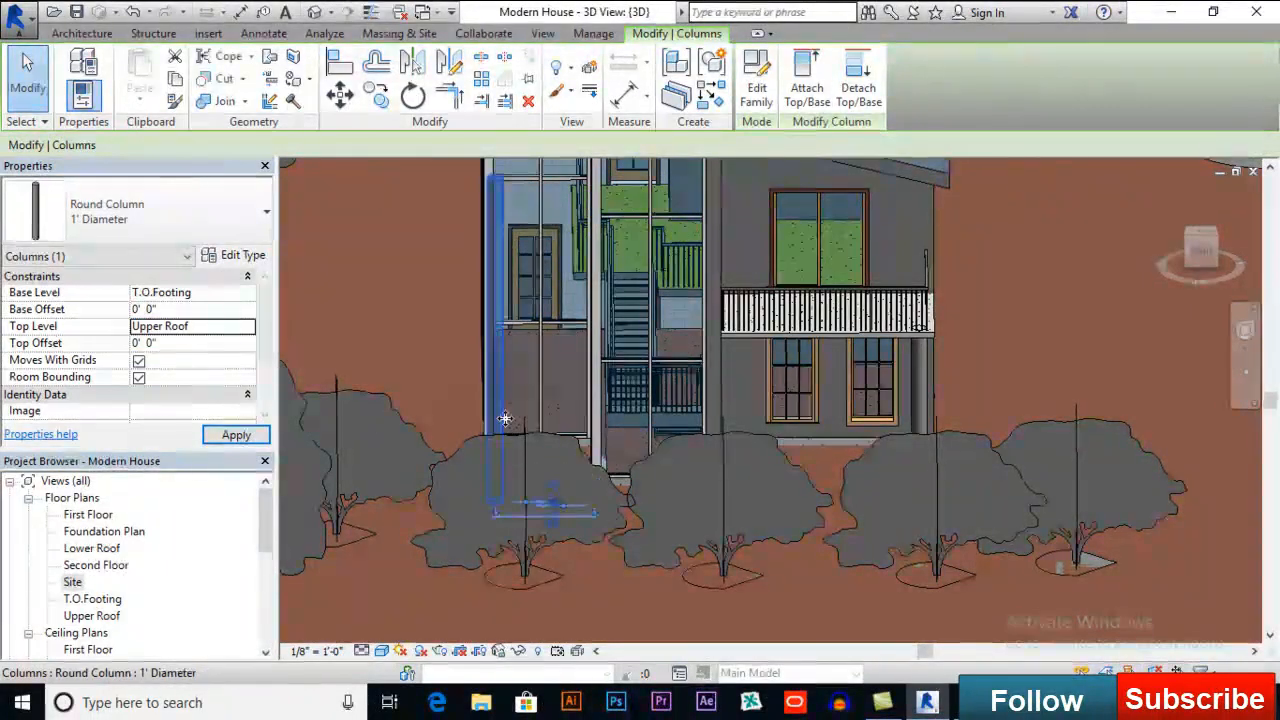
Step: Attach the top of the curtain wall corner column to the sloped roof above it
scroll(512, 463, "down", 2)
middle_click_drag(530, 520, 637, 534, "shift")
left_click(798, 98)
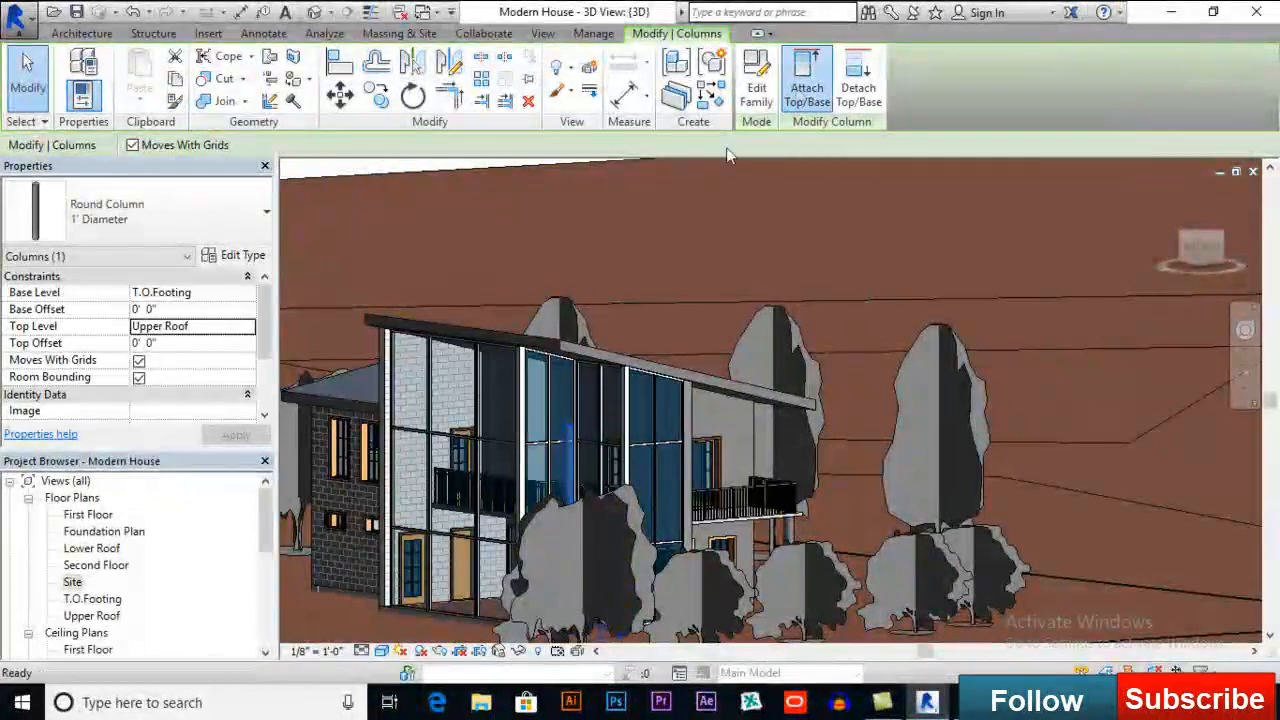
left_click(583, 358)
Step: Set the base level of the round column under the balcony to T.O.Footing, keeping Second Floor as its top level
middle_click_drag(583, 358, 548, 542, "shift")
scroll(560, 446, "up", 6)
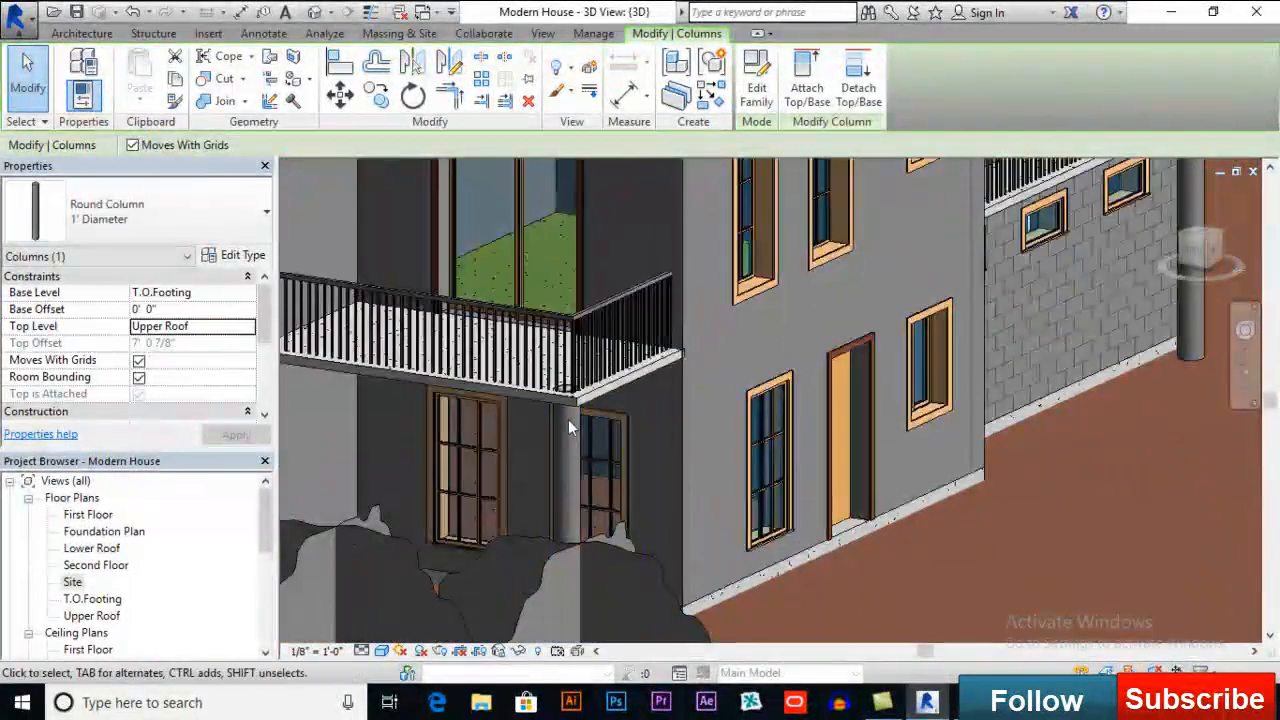
left_click(580, 444)
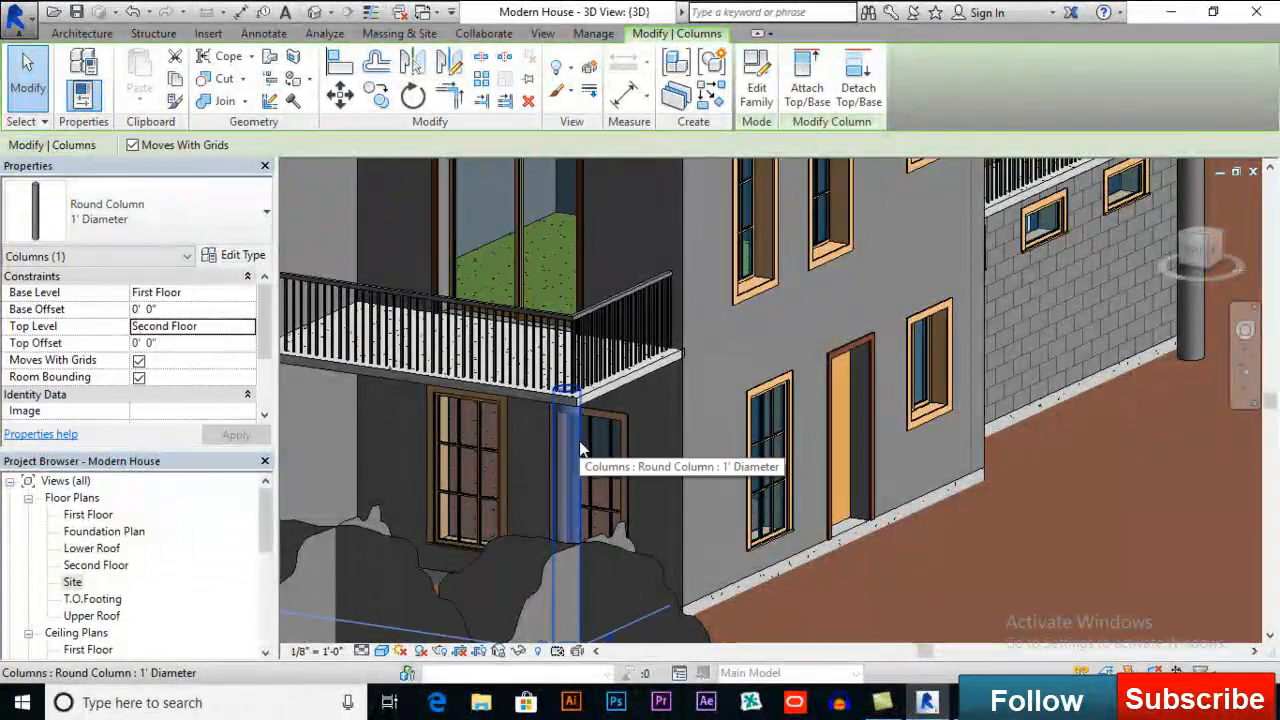
left_click(244, 292)
left_click(218, 317)
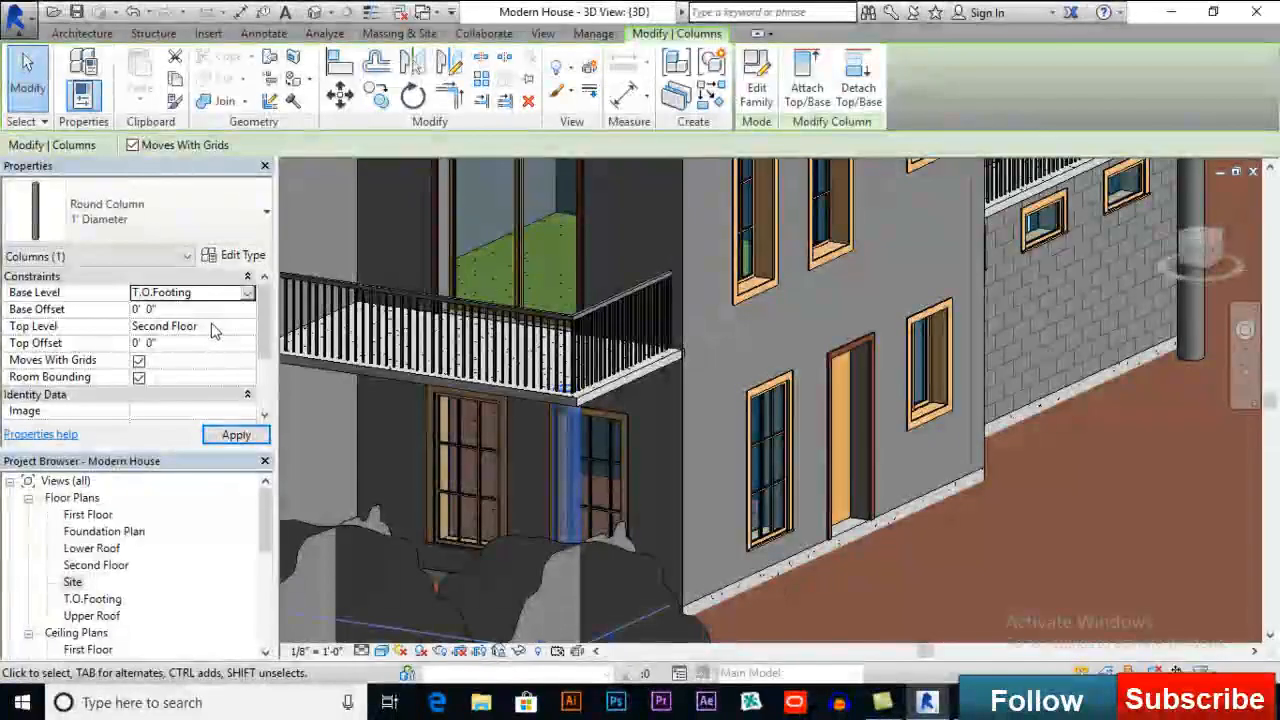
left_click(211, 327)
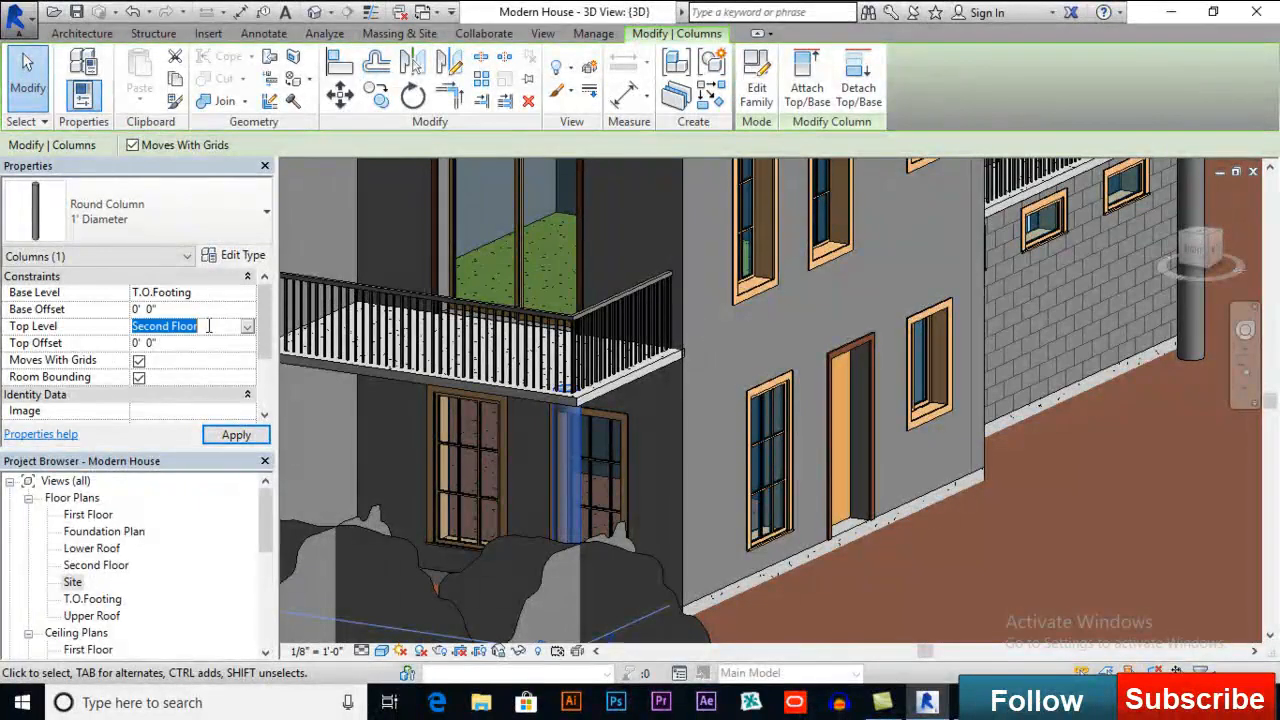
Step: Examine the columns from around the house and from beneath the foundation walls, and clear the column selection
middle_click_drag(588, 493, 572, 436, "shift")
scroll(540, 433, "down", 3)
scroll(797, 434, "down", 1)
middle_click_drag(797, 436, 463, 450)
scroll(931, 430, "up", 5)
middle_click_drag(858, 456, 918, 483, "shift")
scroll(918, 483, "down", 8)
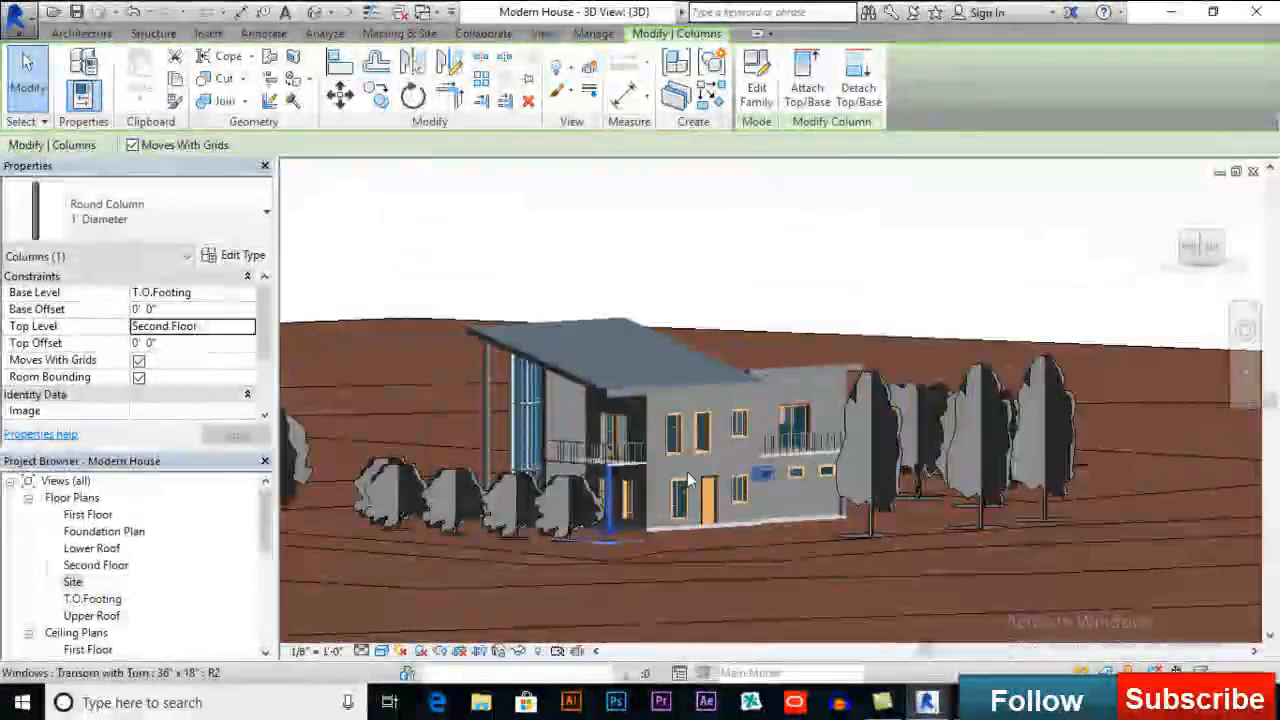
middle_click_drag(590, 497, 883, 423, "shift")
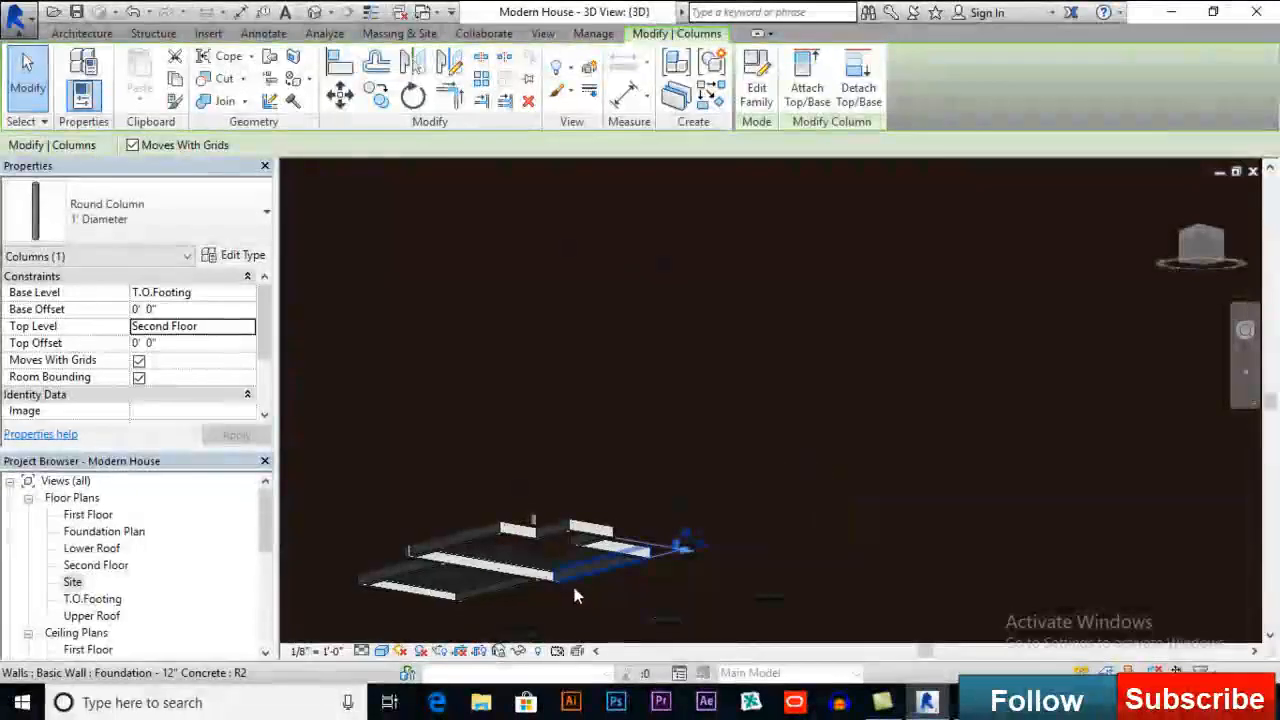
middle_click_drag(605, 577, 809, 457)
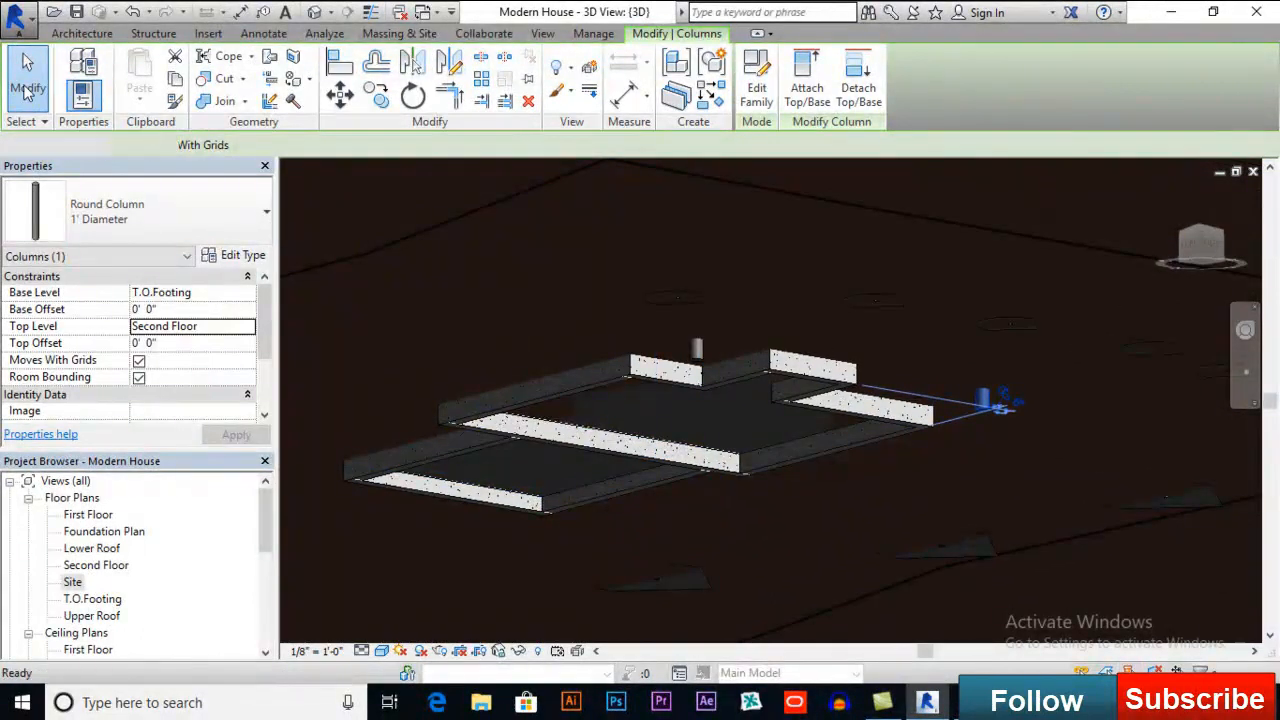
left_click(27, 90)
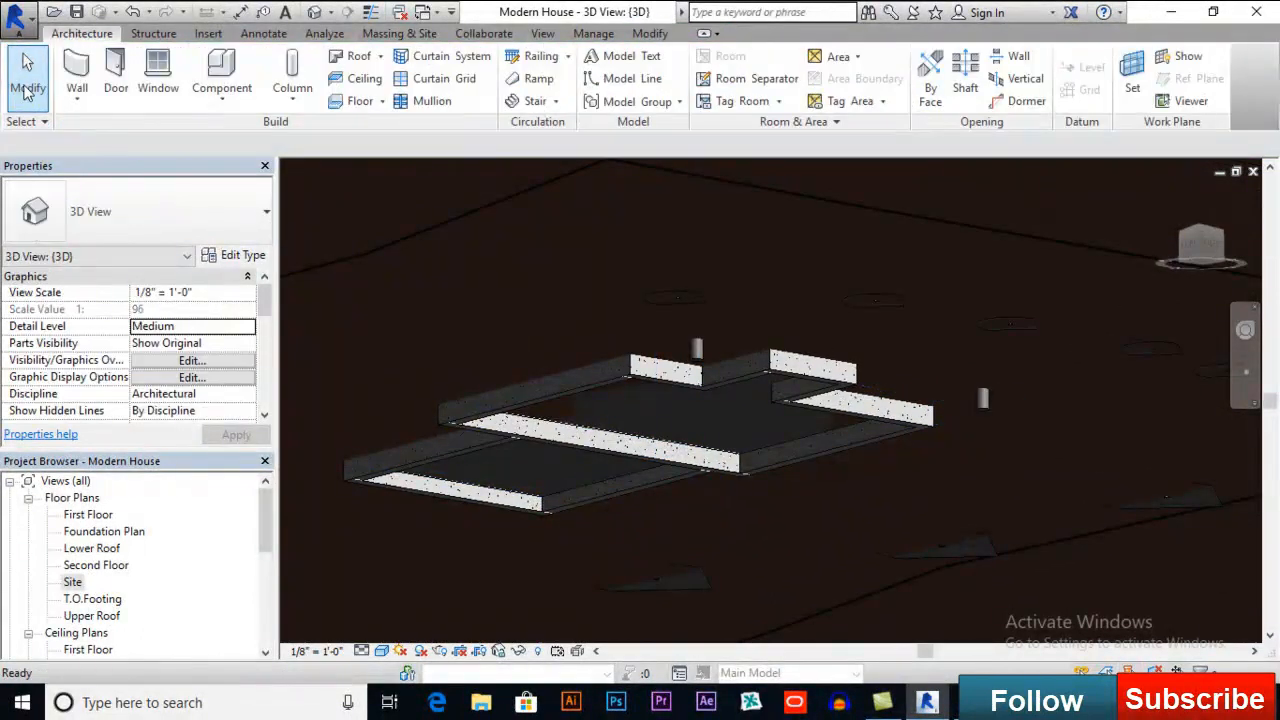
Step: Place a Bearing Footing - 36" x 12" wall foundation under the whole chain of foundation walls of the larger house volume
left_click(153, 33)
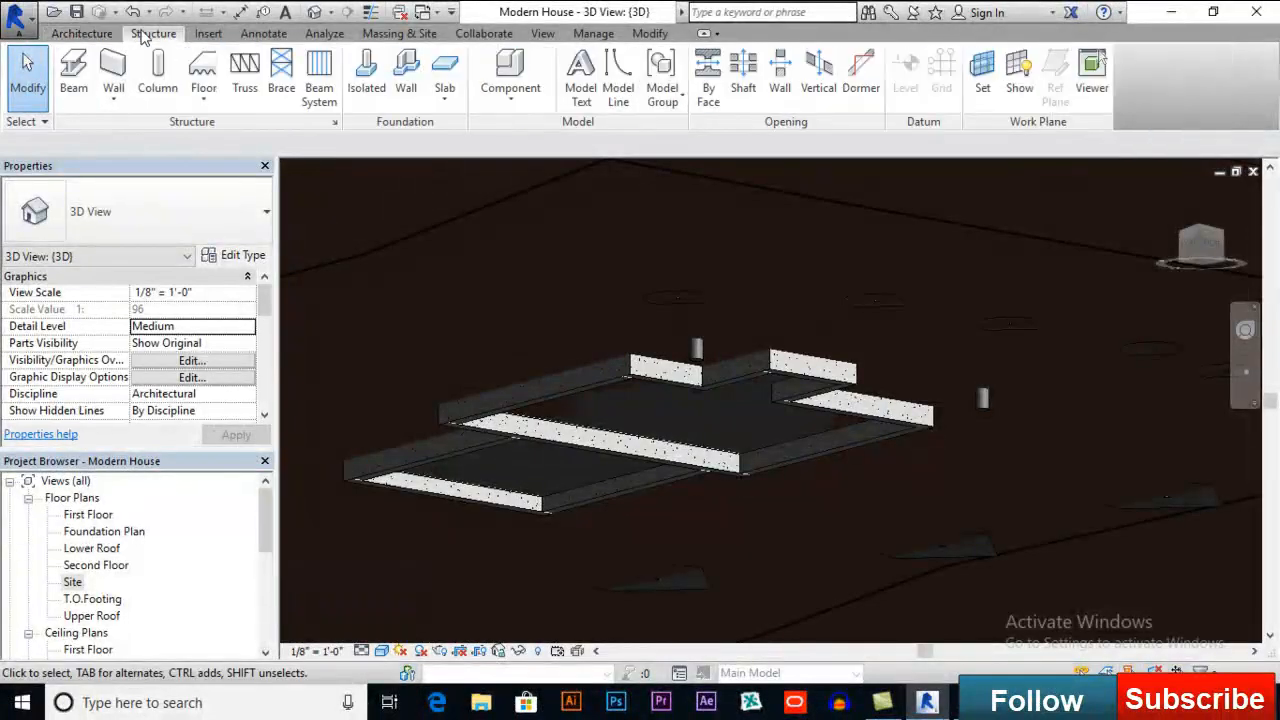
left_click(412, 100)
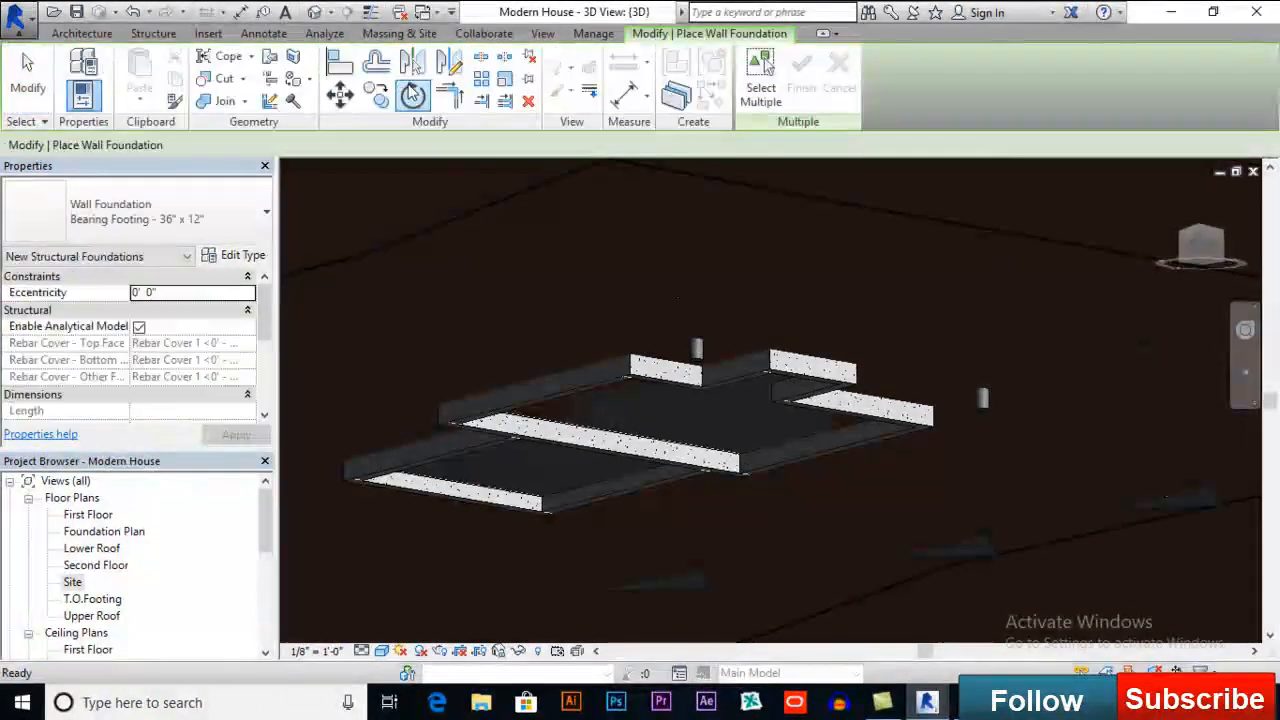
left_click(148, 220)
left_click(148, 220)
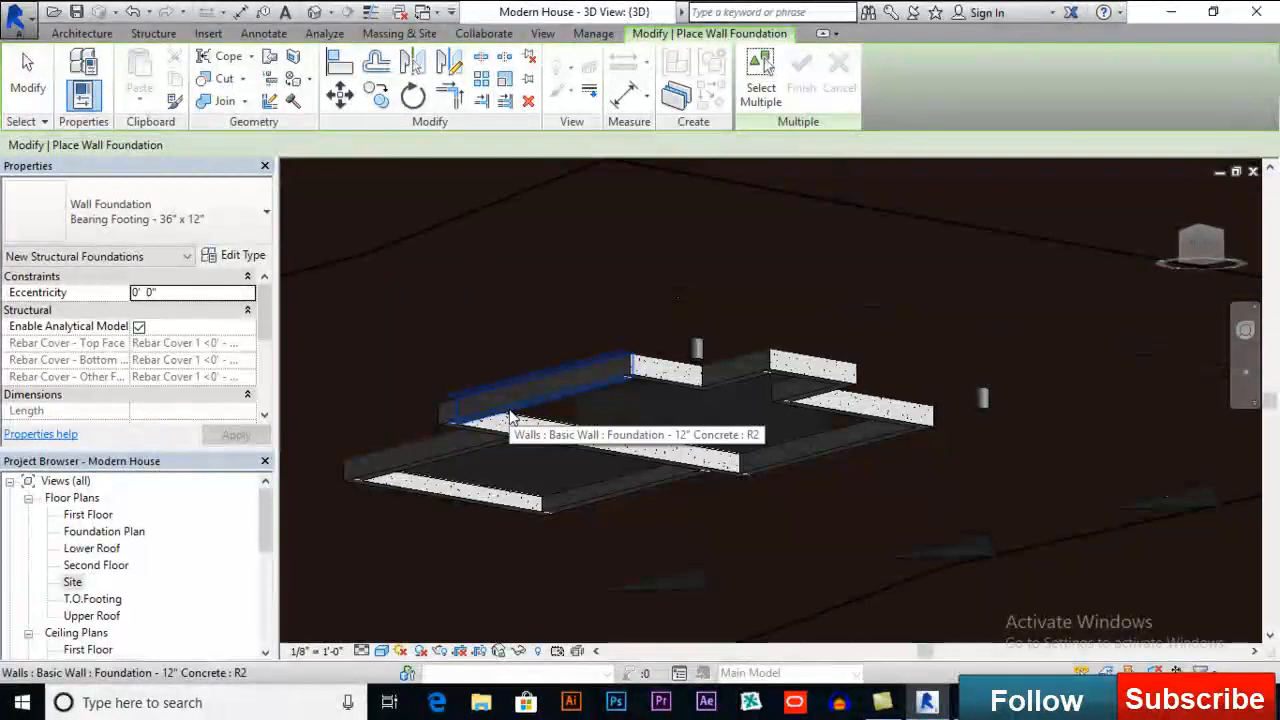
key("Tab")
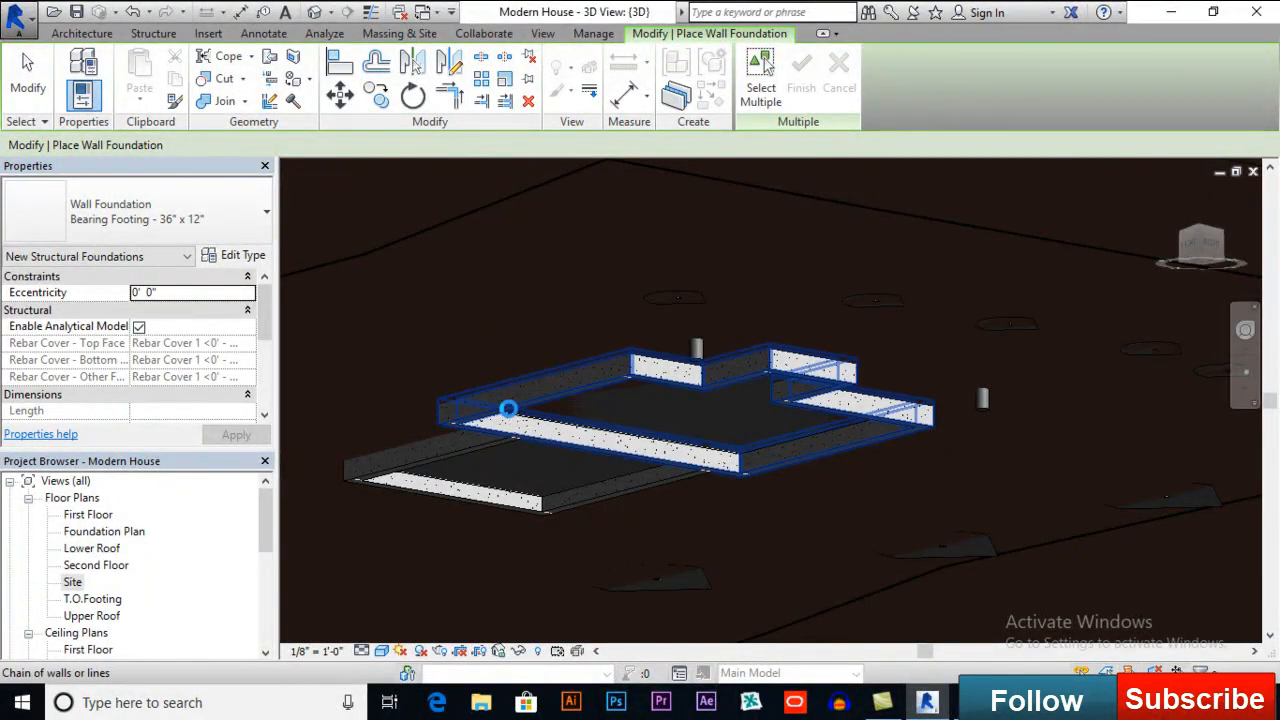
left_click(509, 409)
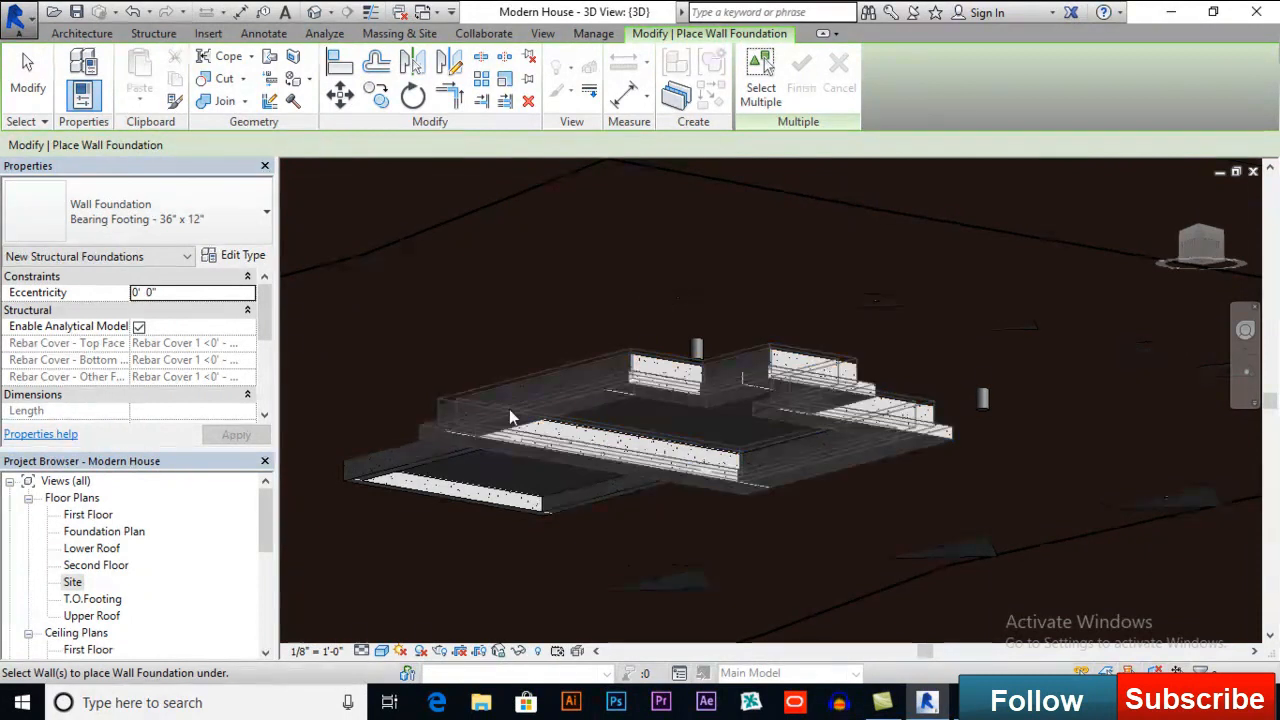
Step: Add the same bearing footing under the chain of foundation walls of the smaller adjoining volume, and end the wall foundation command
key("Tab")
left_click(427, 466)
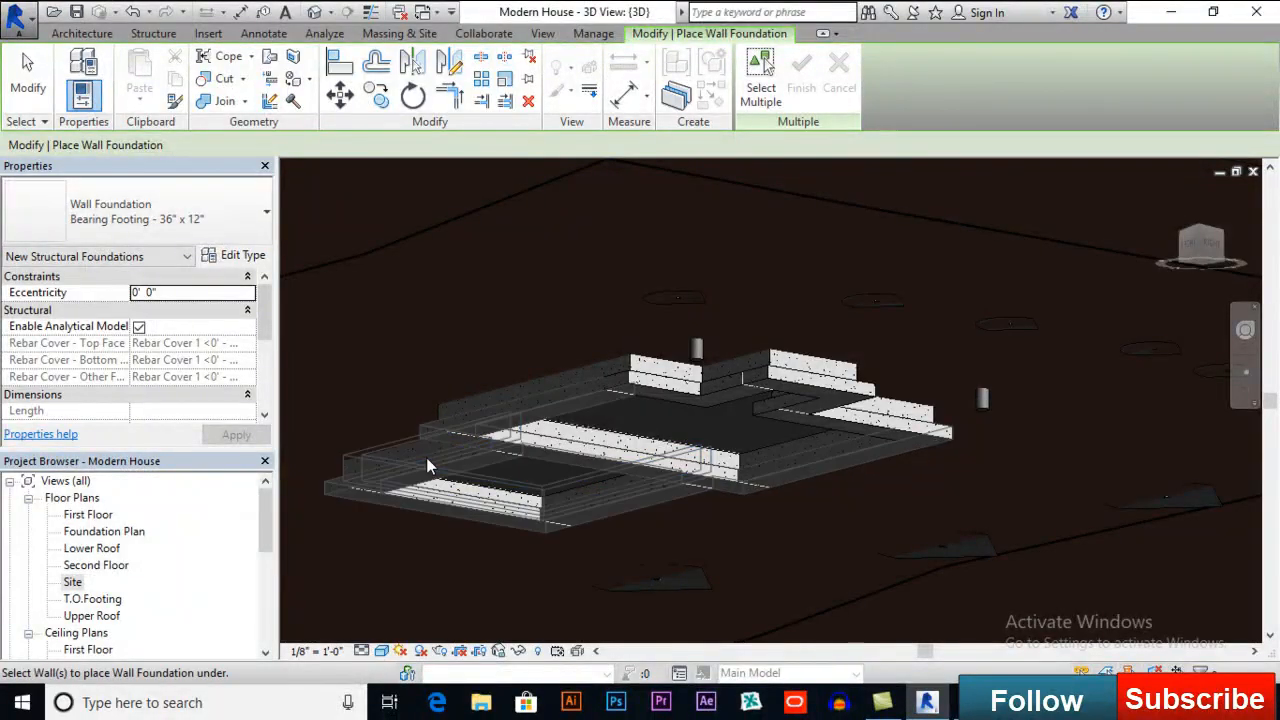
scroll(605, 523, "up", 3)
scroll(604, 522, "down", 3)
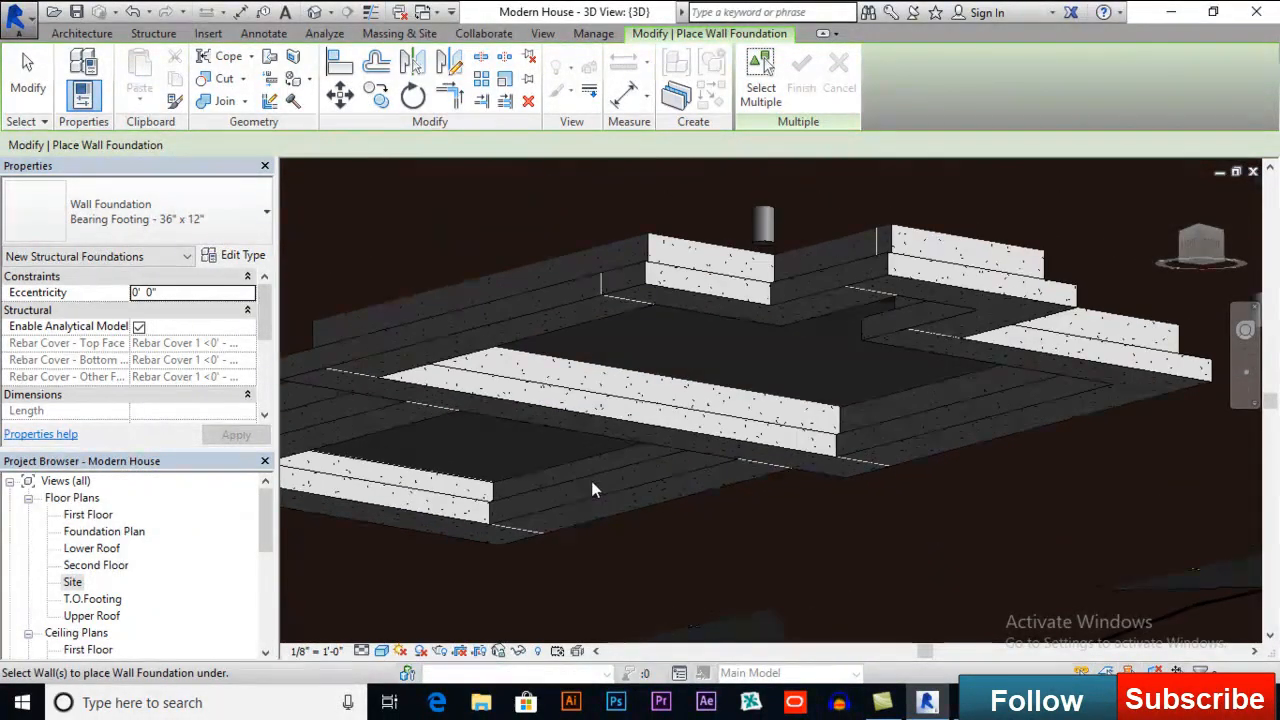
middle_click_drag(570, 442, 577, 490, "shift")
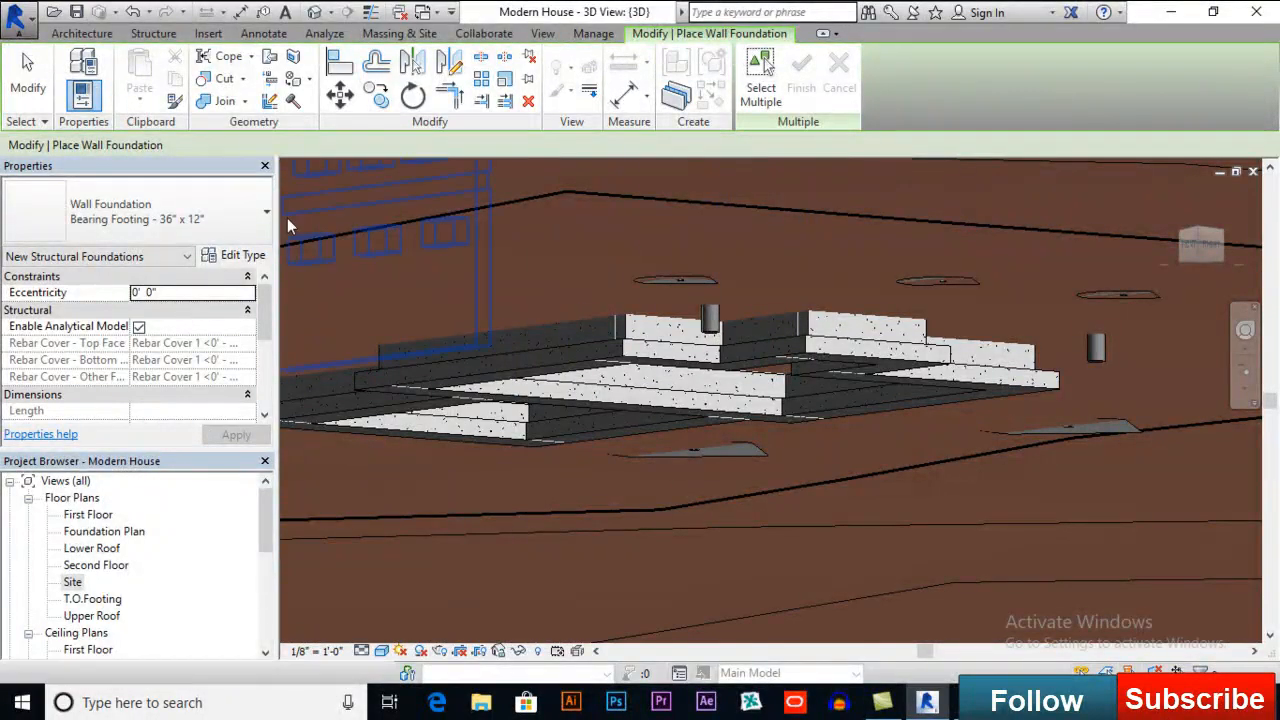
left_click(28, 90)
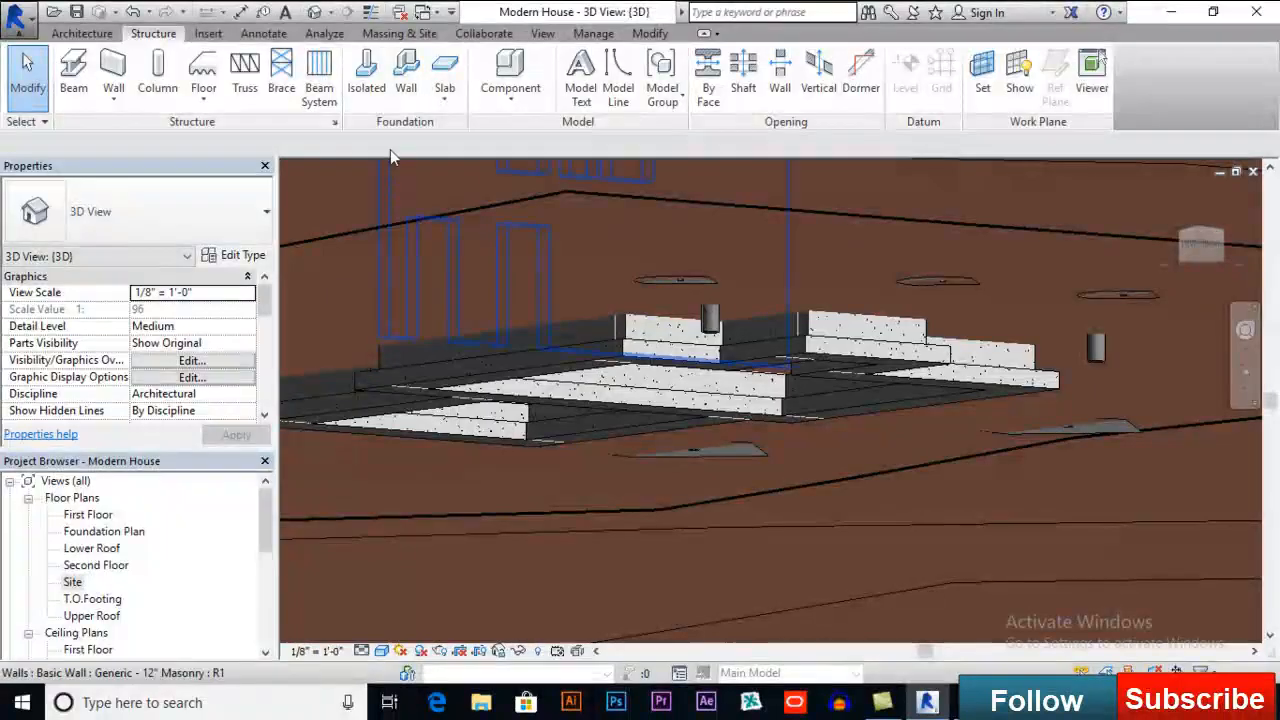
left_click(379, 92)
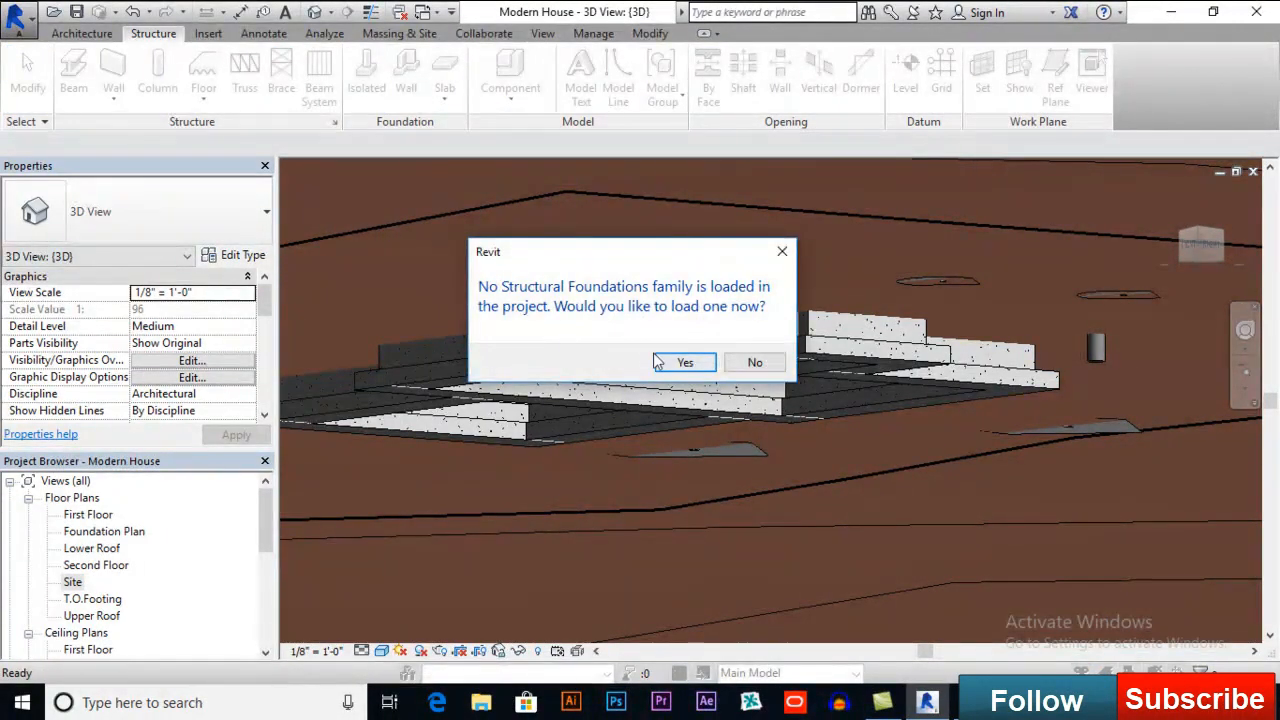
left_click(754, 363)
scroll(744, 368, "down", 6)
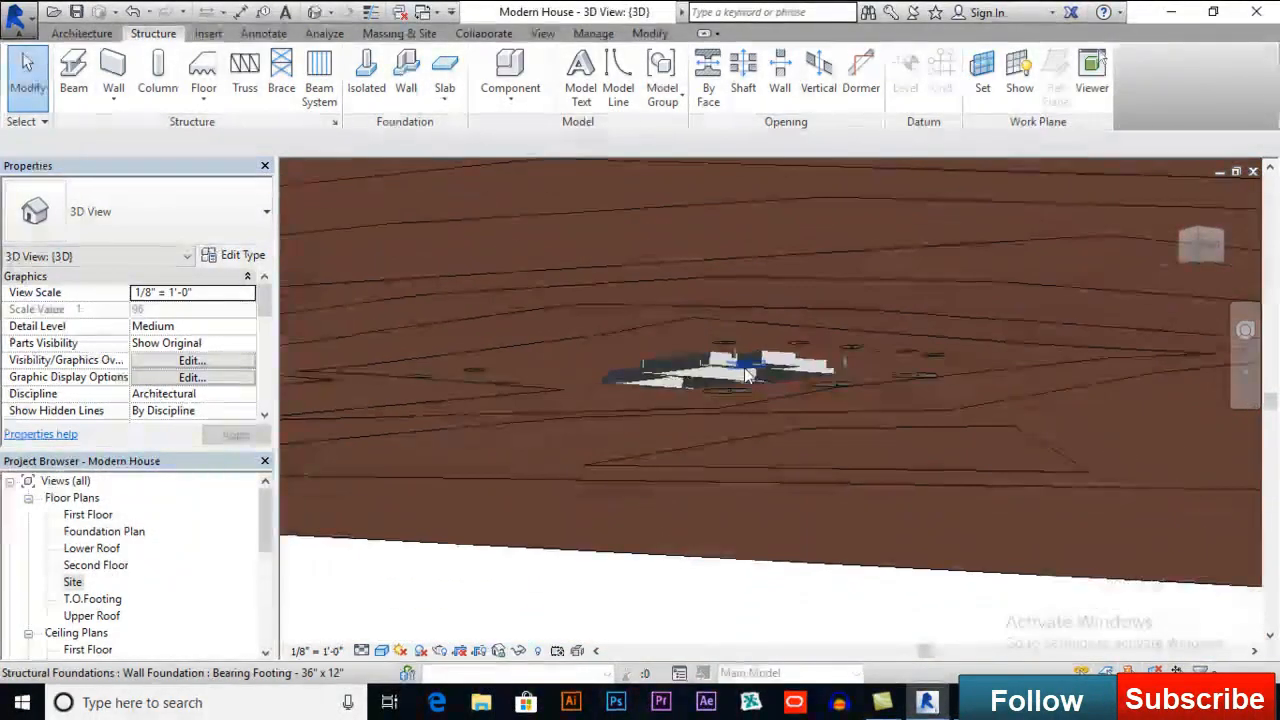
scroll(744, 368, "down", 2)
middle_click_drag(679, 357, 714, 441, "shift")
scroll(712, 425, "up", 6)
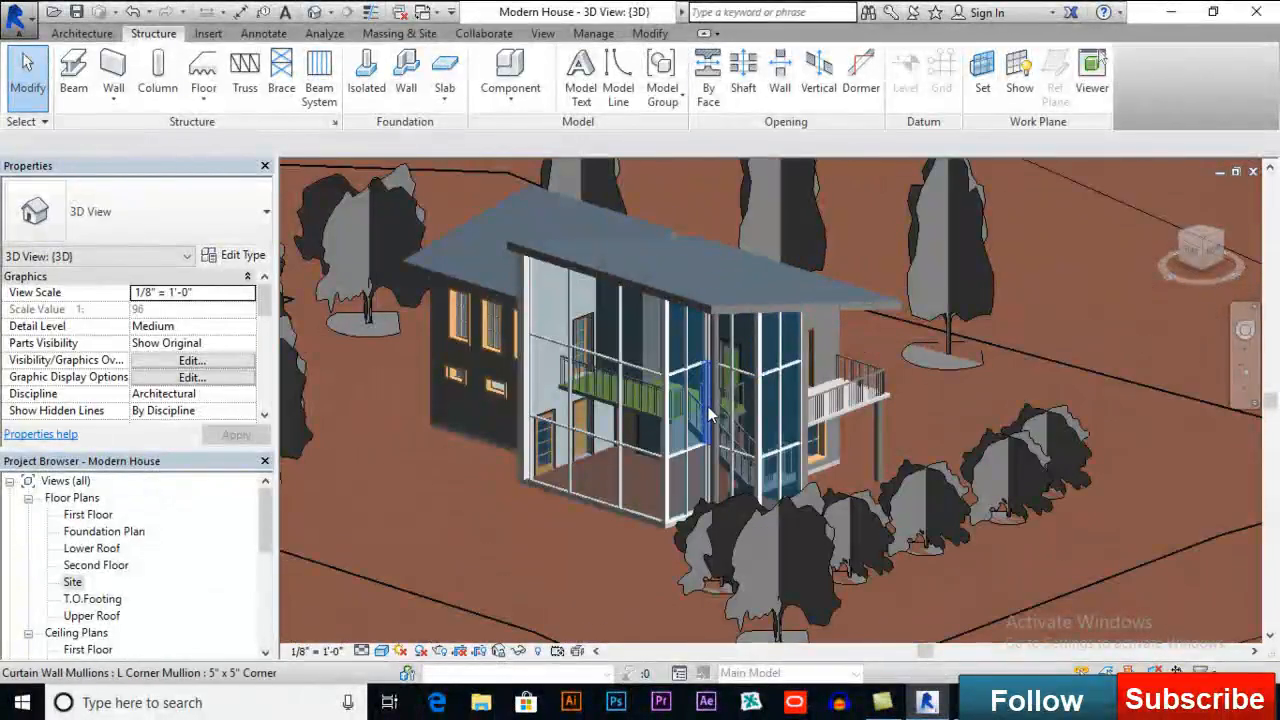
scroll(710, 413, "up", 5)
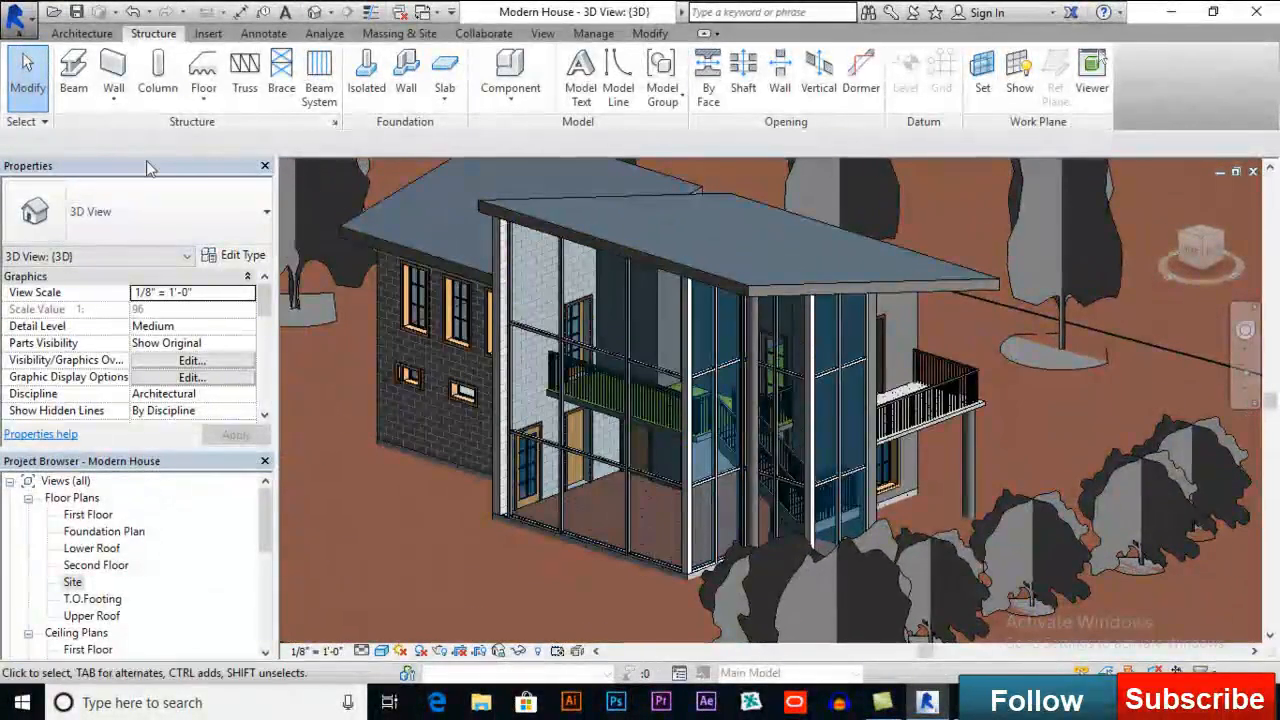
Step: Open the First Floor plan and place tagged rooms in its three enclosed spaces
left_click(83, 34)
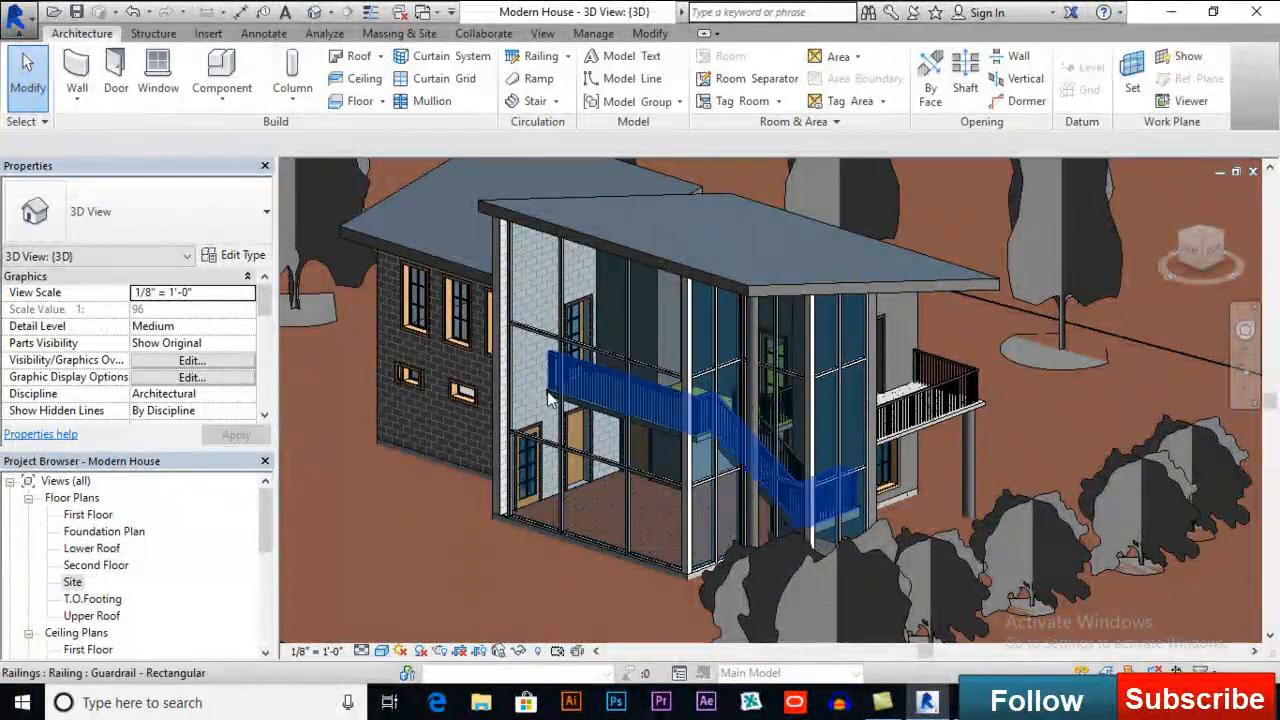
double_click(98, 515)
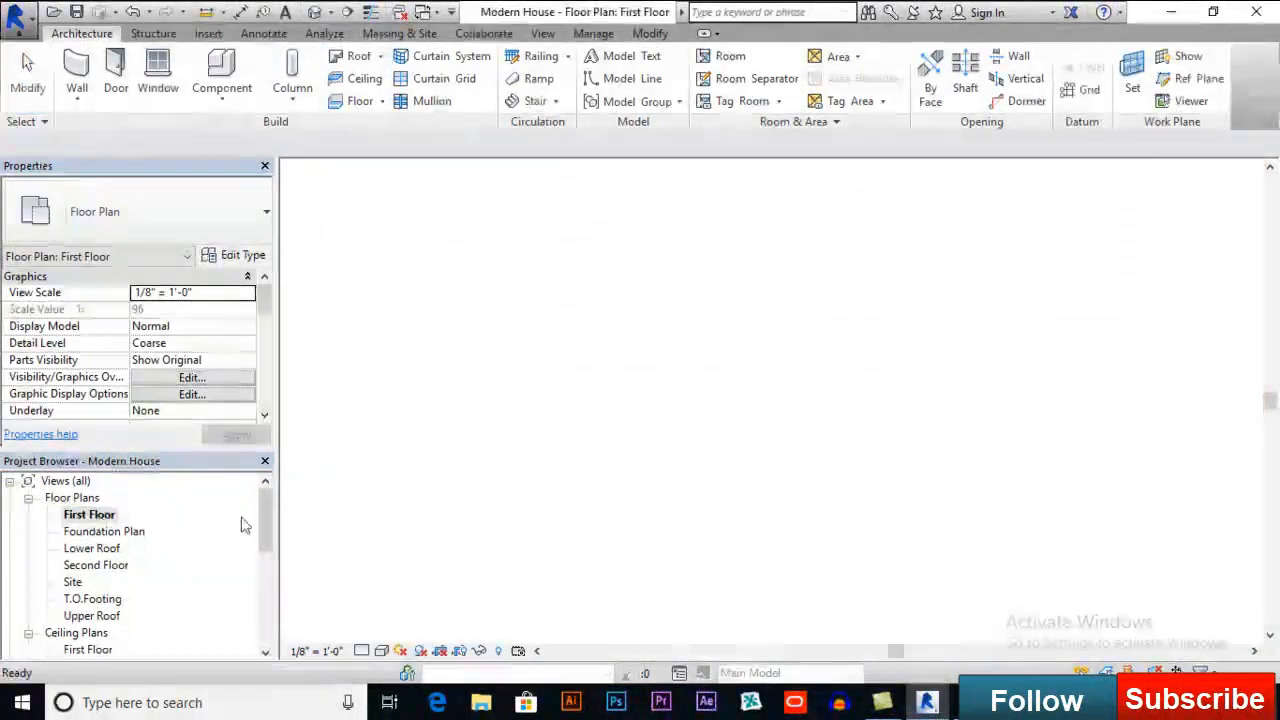
middle_click_drag(619, 410, 651, 418)
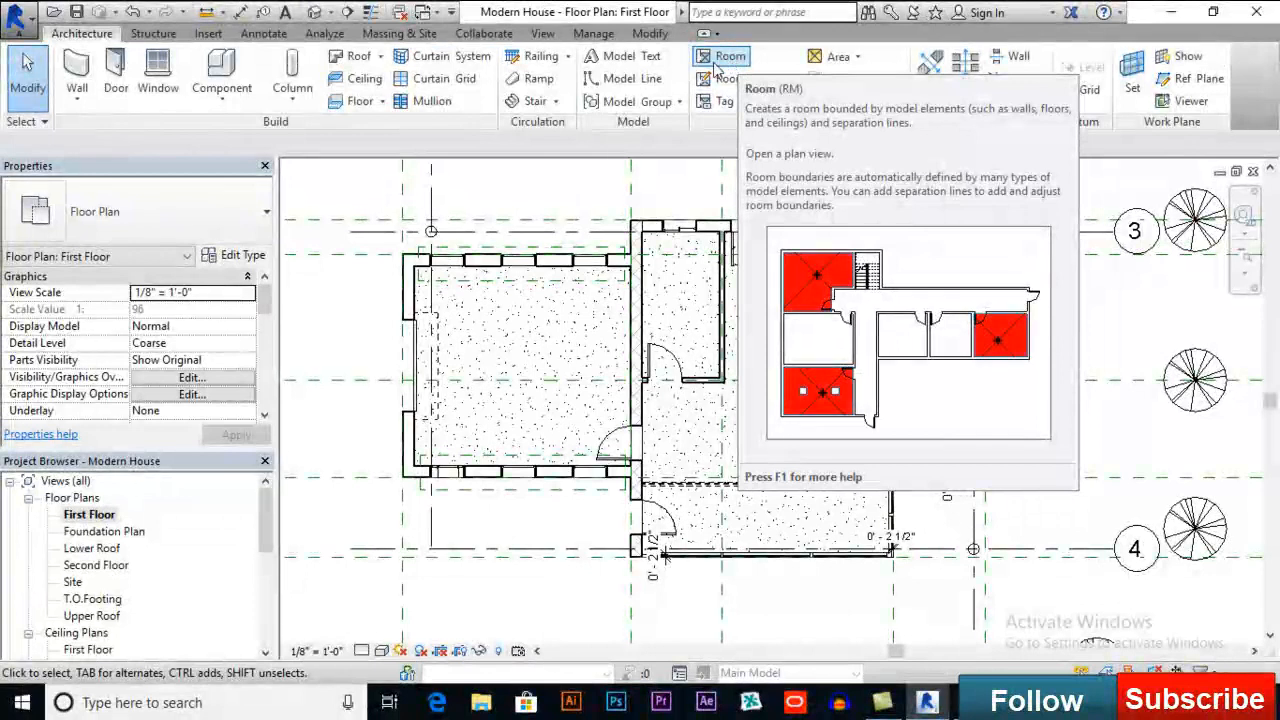
left_click(717, 62)
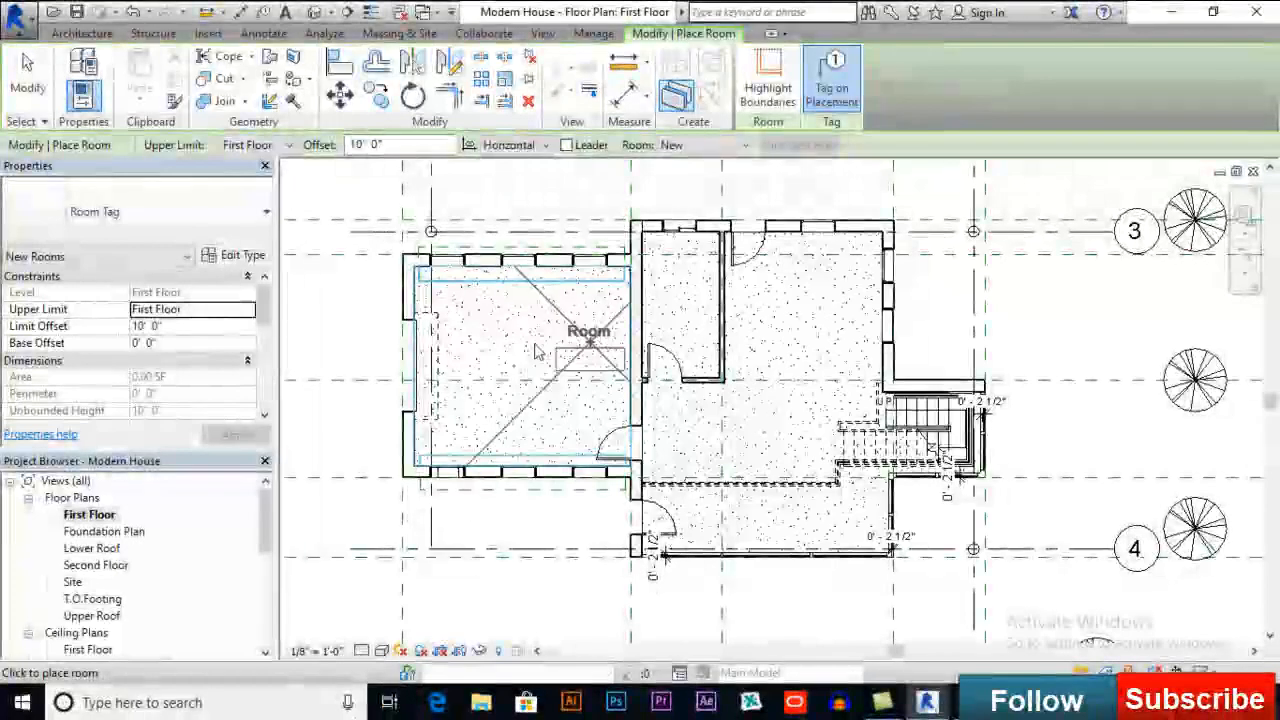
scroll(519, 360, "up", 2)
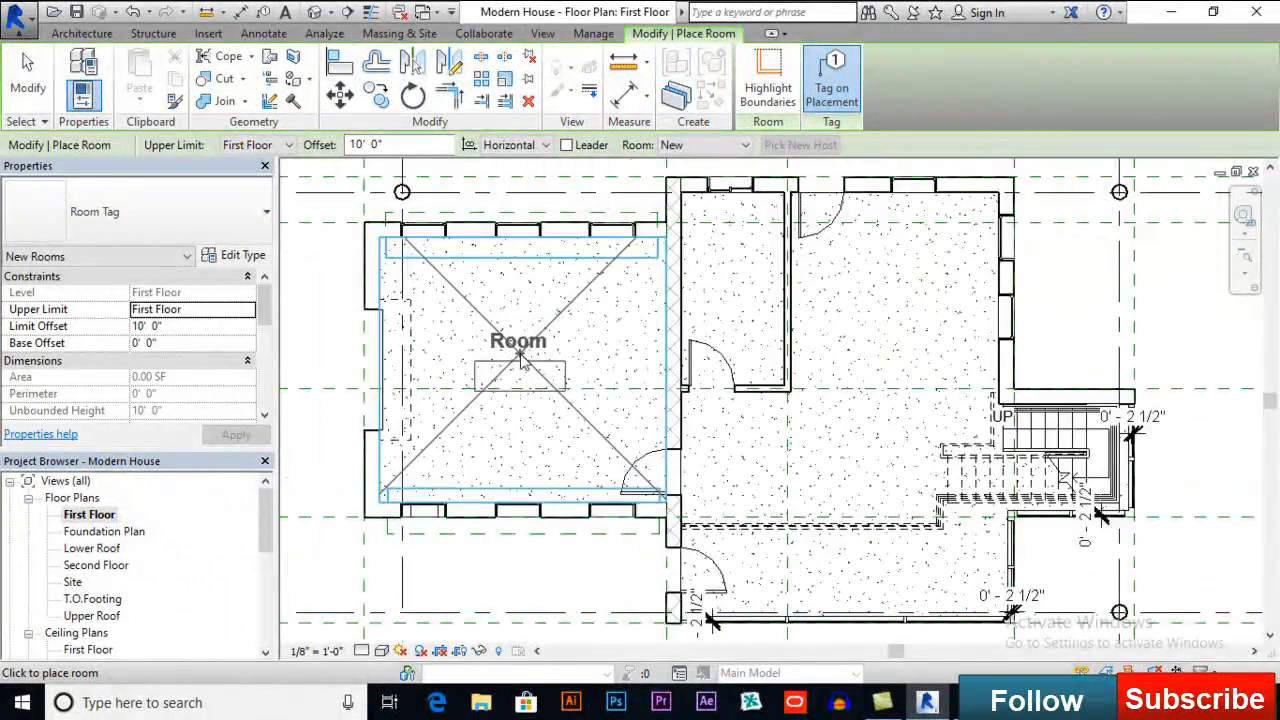
left_click(528, 356)
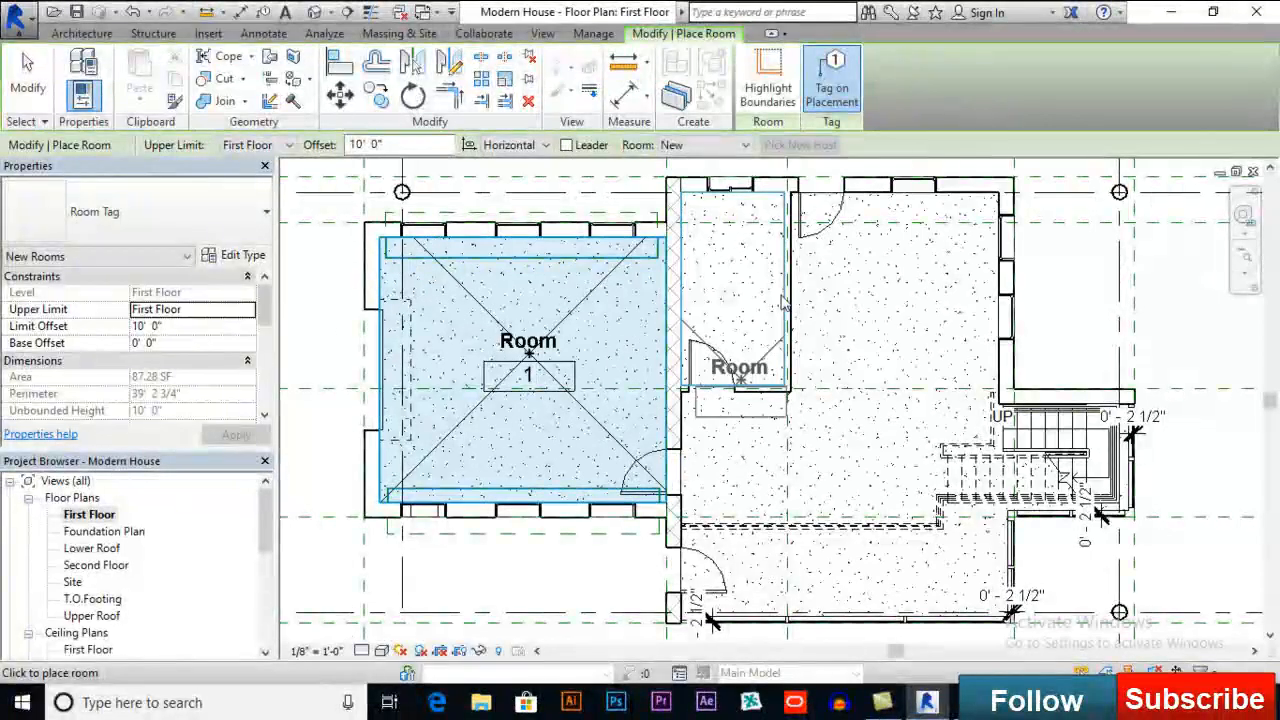
left_click(744, 266)
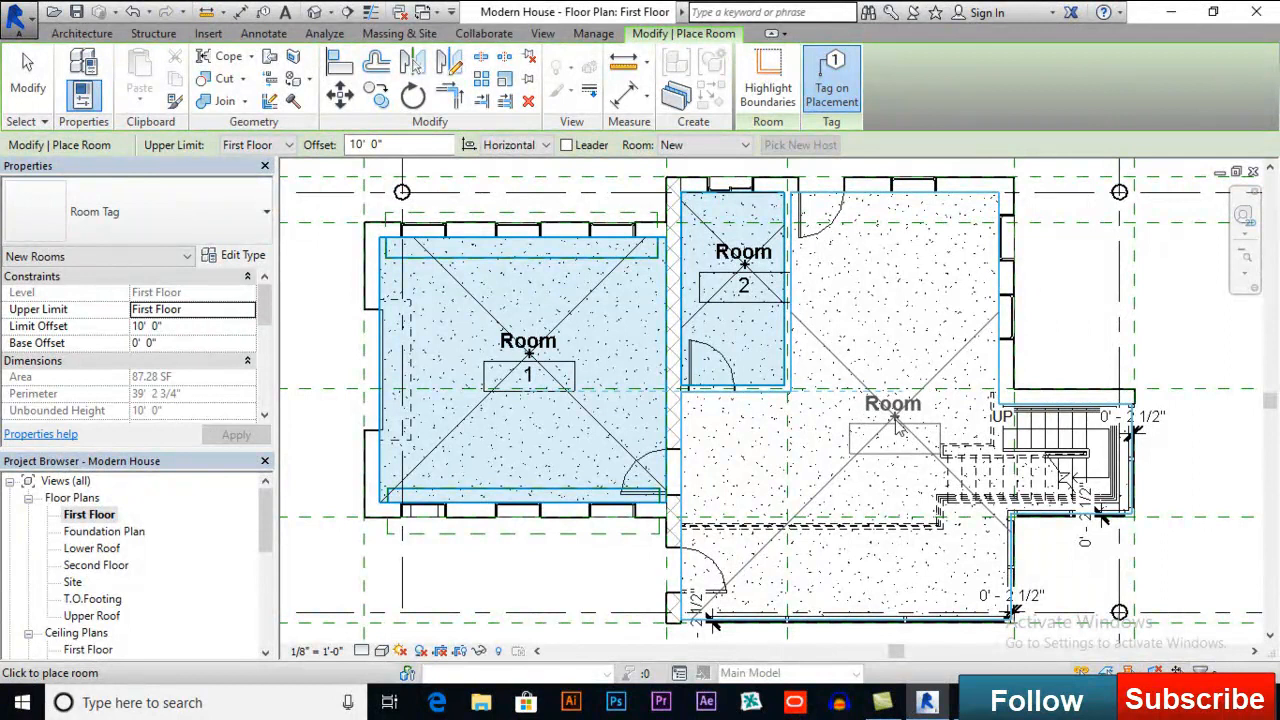
left_click(897, 425)
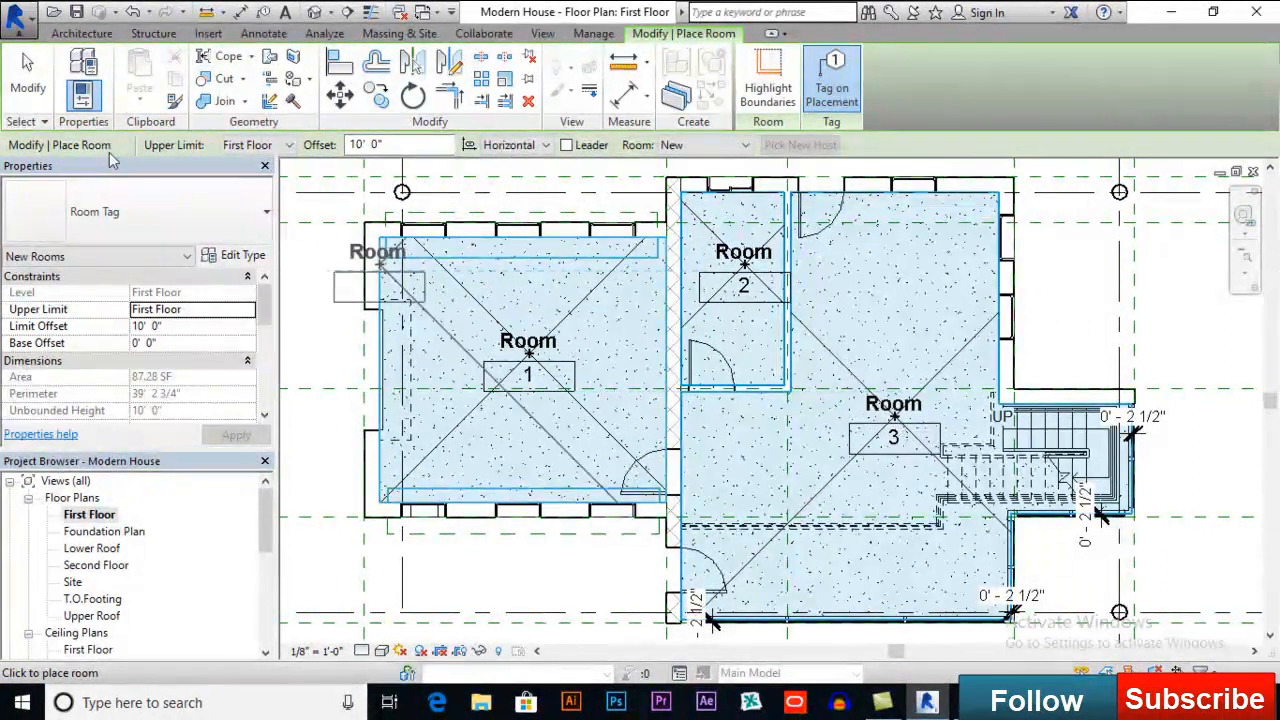
left_click(28, 88)
Step: Rename rooms 1, 2 and 3 on the first floor as Garage, Bath and Din/Drng
left_click(545, 343)
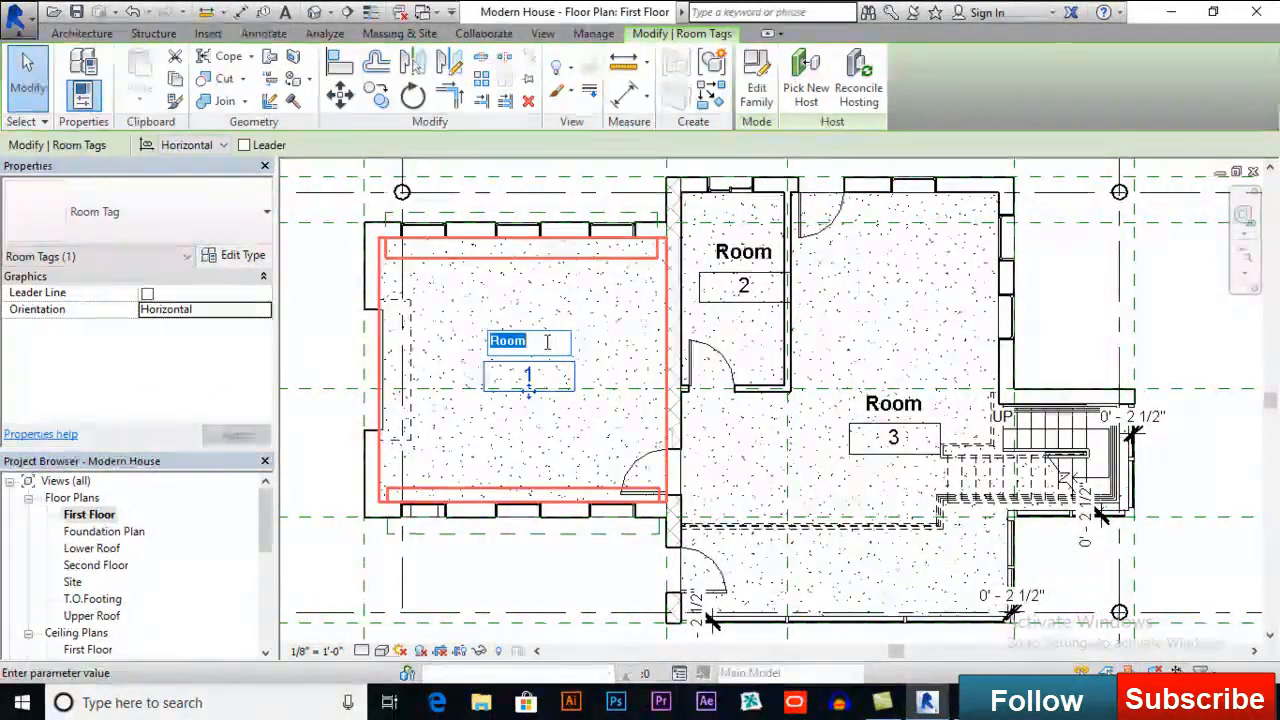
type("Garage")
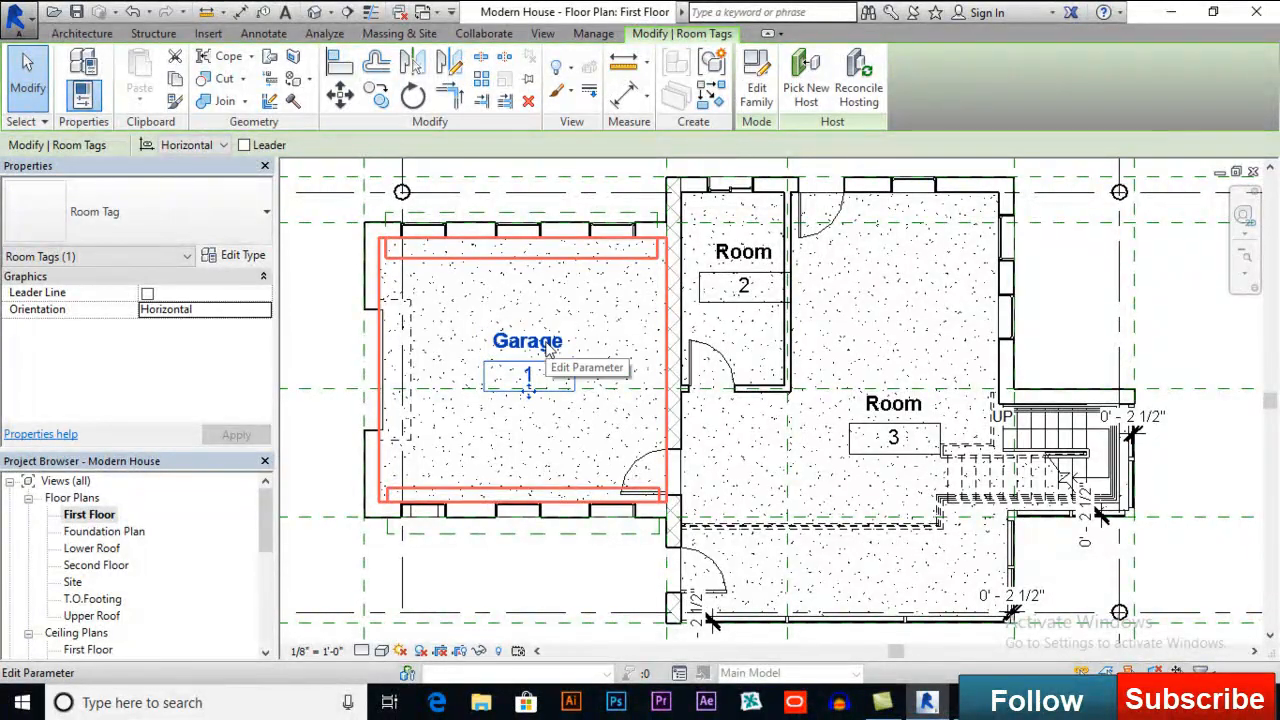
left_click(743, 252)
left_click(743, 252)
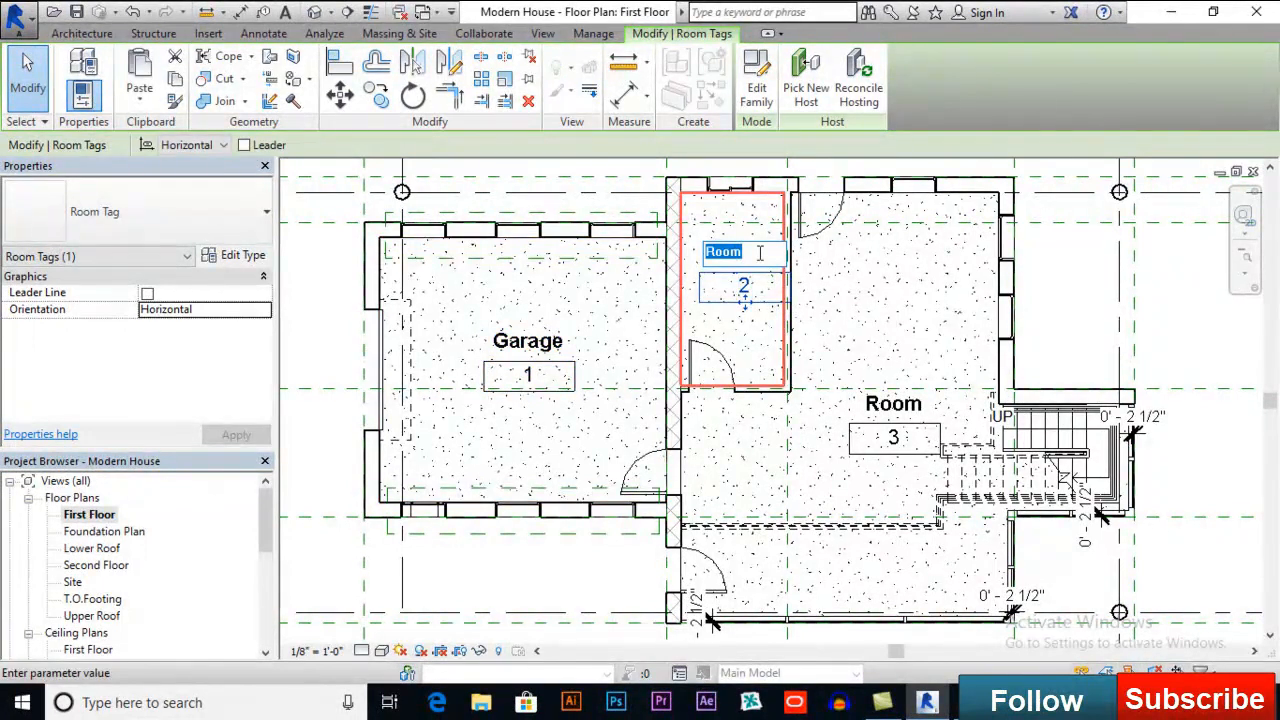
type("Bath")
left_click(905, 404)
left_click(905, 404)
type("Dinni")
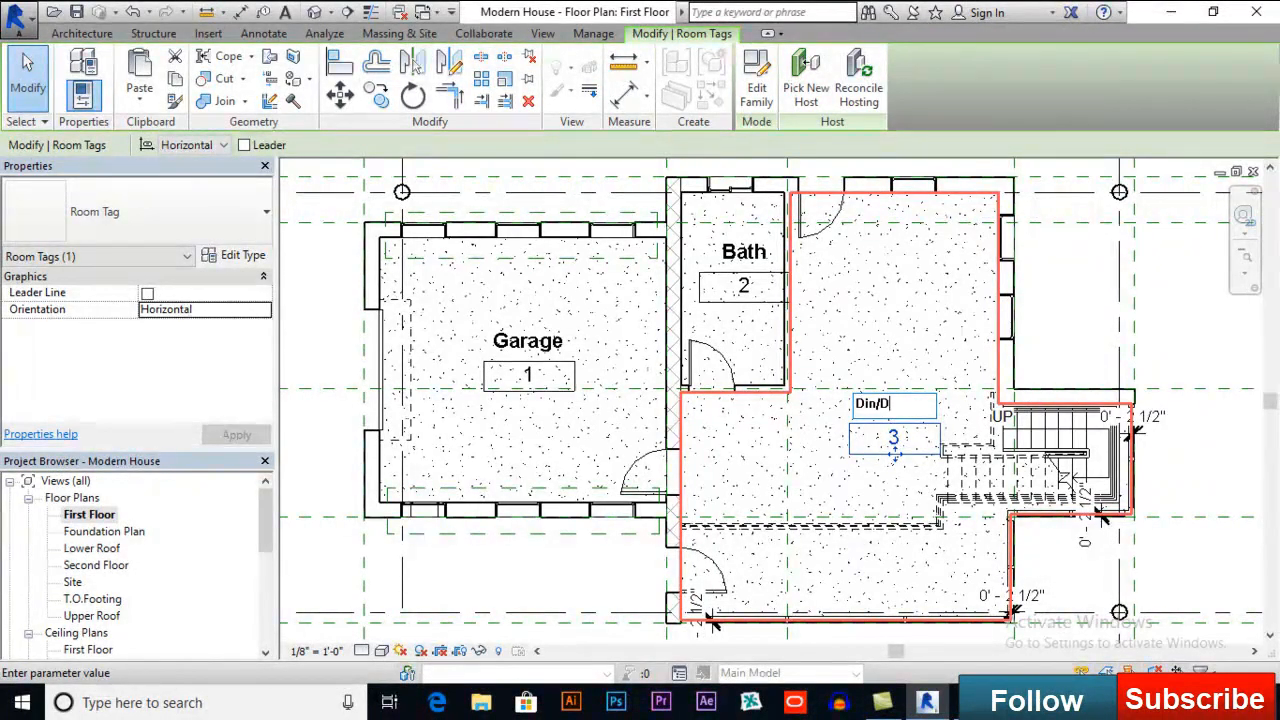
type("ng")
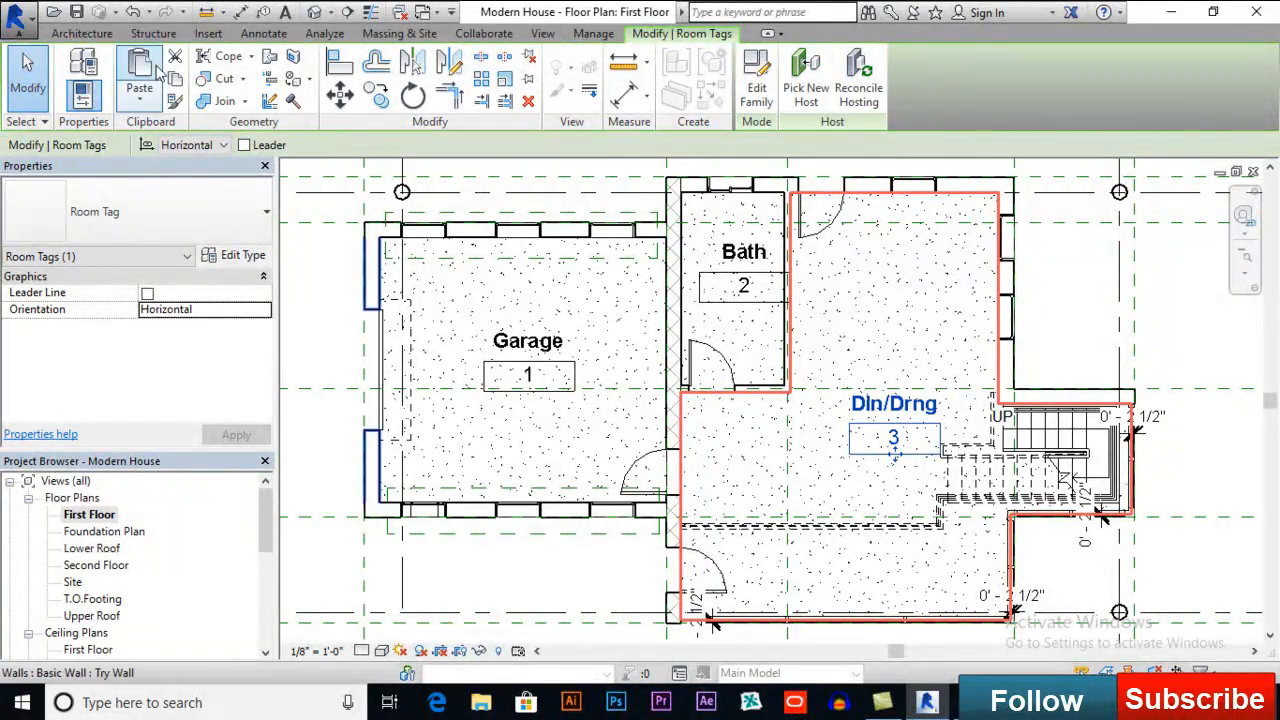
Step: Open the Second Floor plan and place tagged rooms in its four wall-enclosed spaces, leaving out the open landing area
double_click(96, 565)
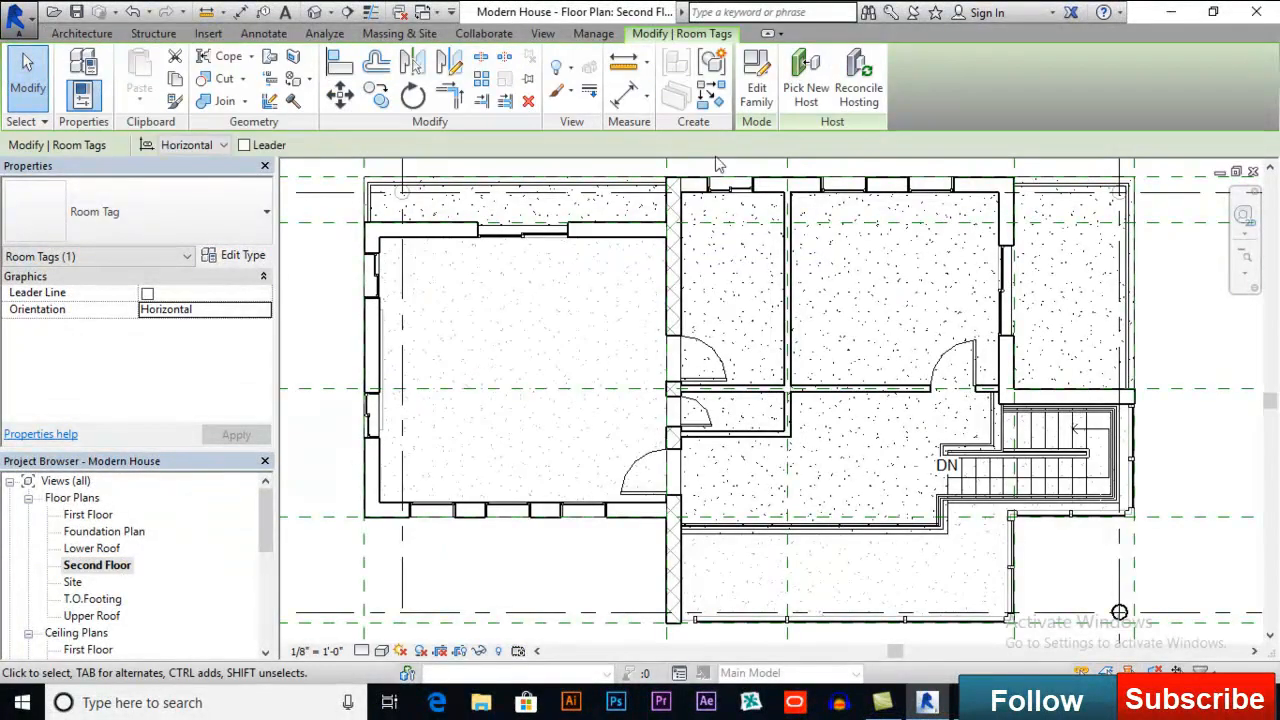
left_click(97, 34)
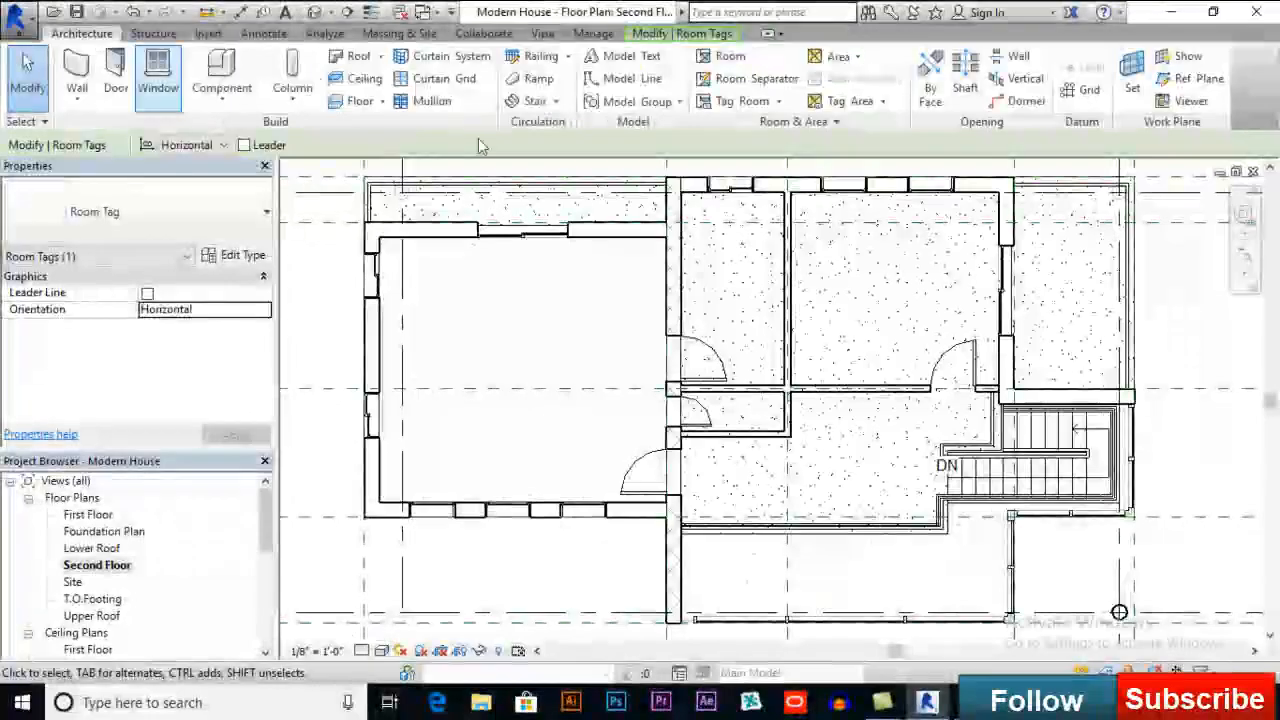
left_click(727, 60)
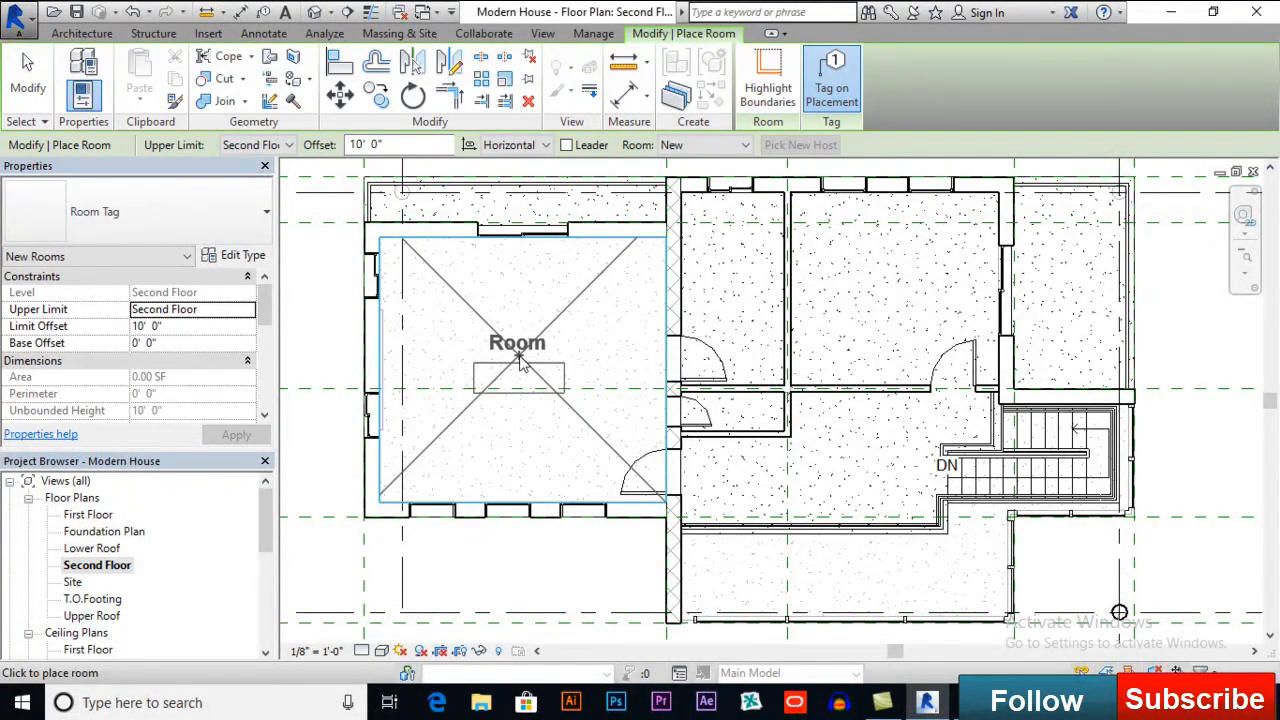
left_click(519, 362)
left_click(730, 270)
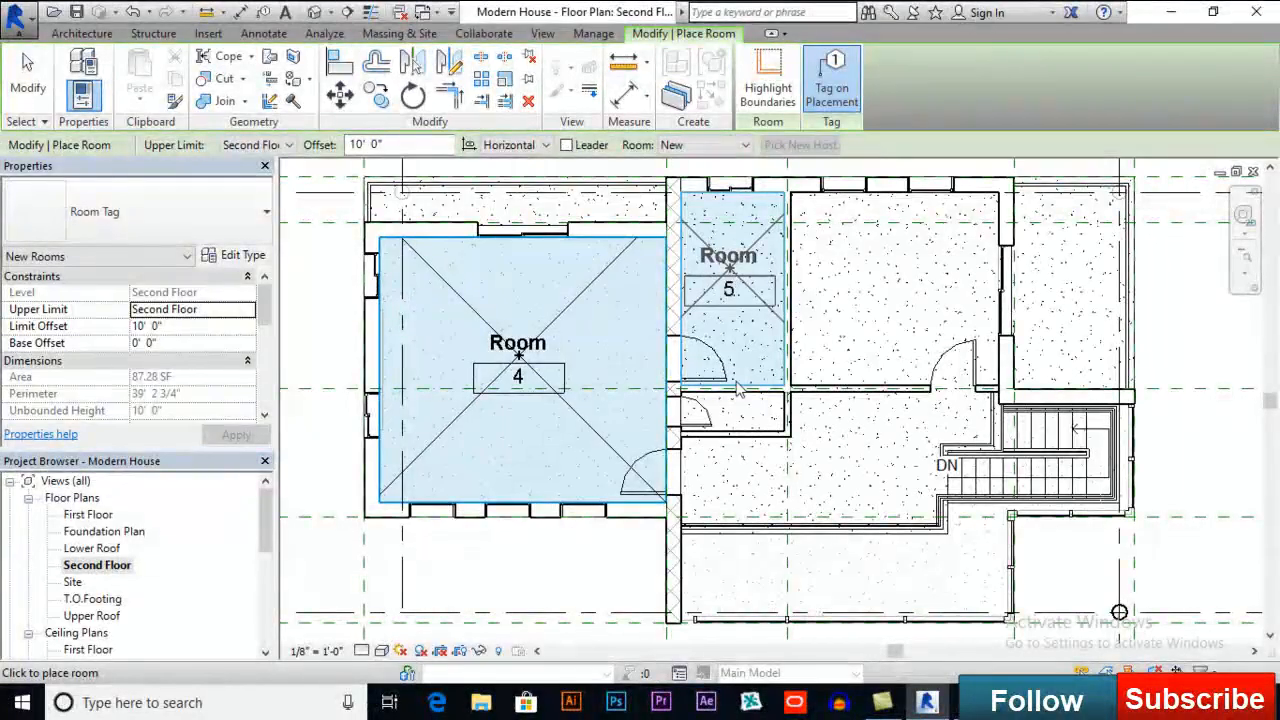
left_click(733, 400)
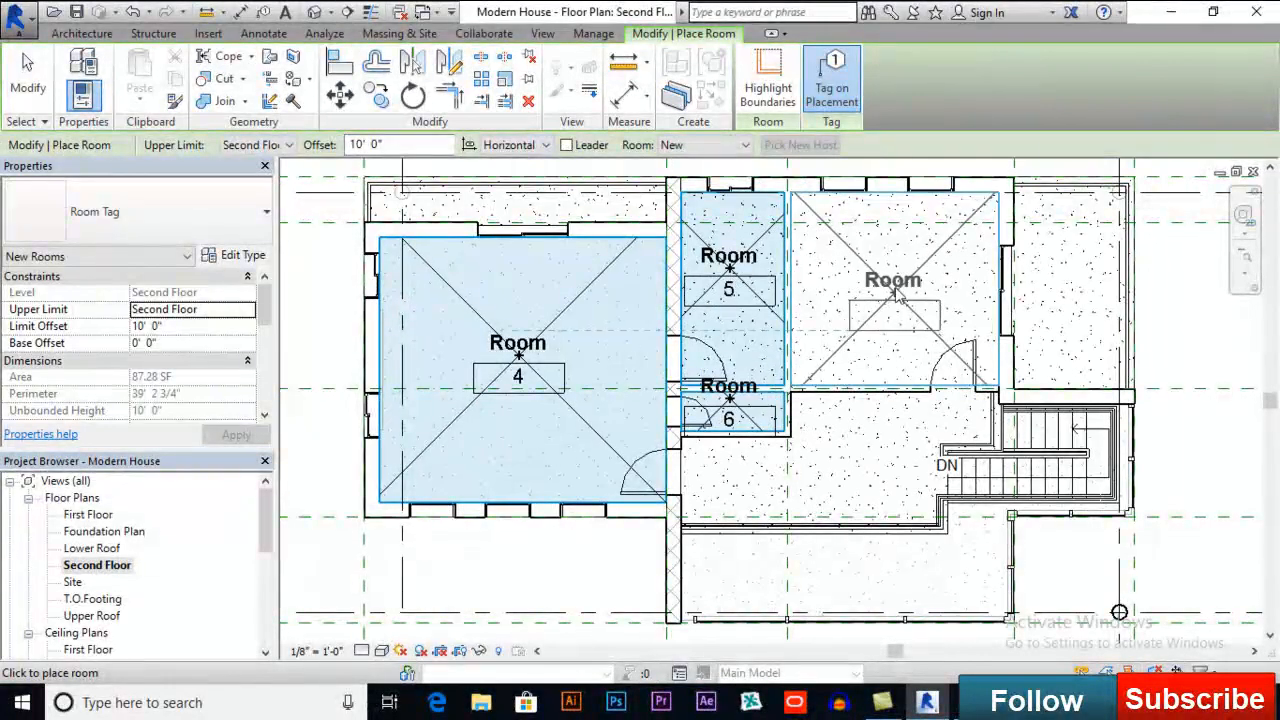
scroll(835, 308, "up", 5)
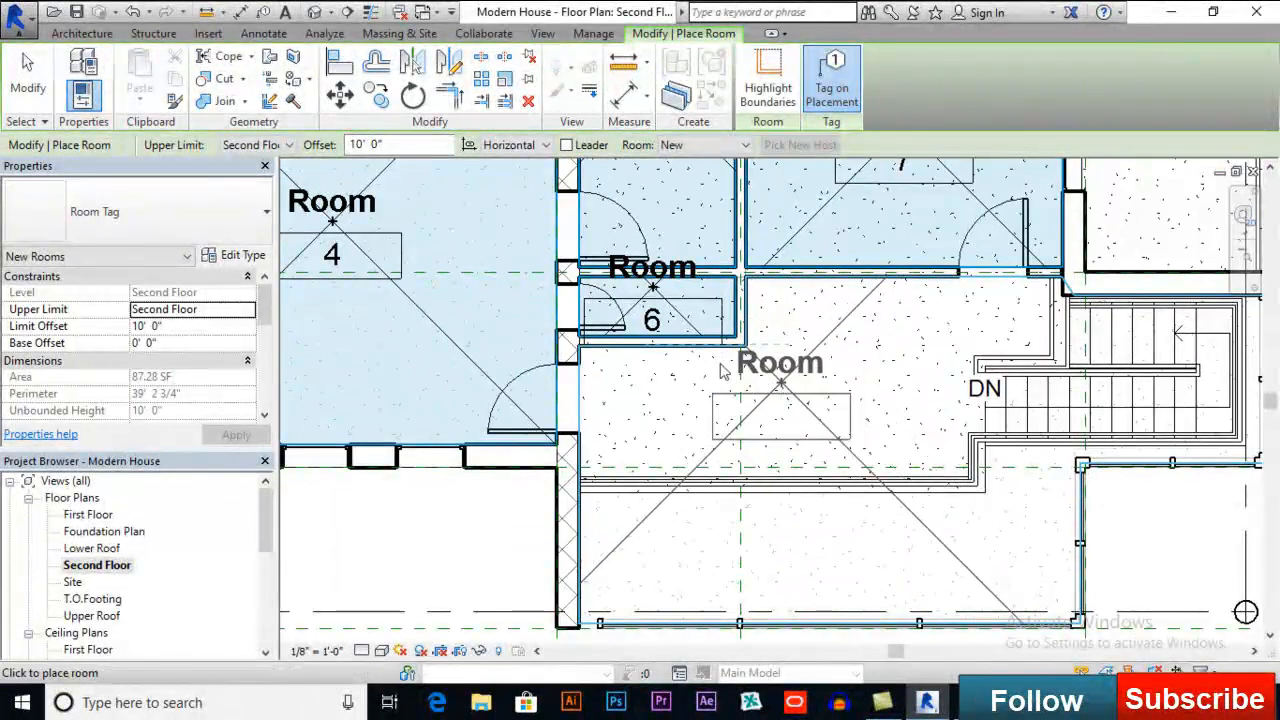
key("Escape")
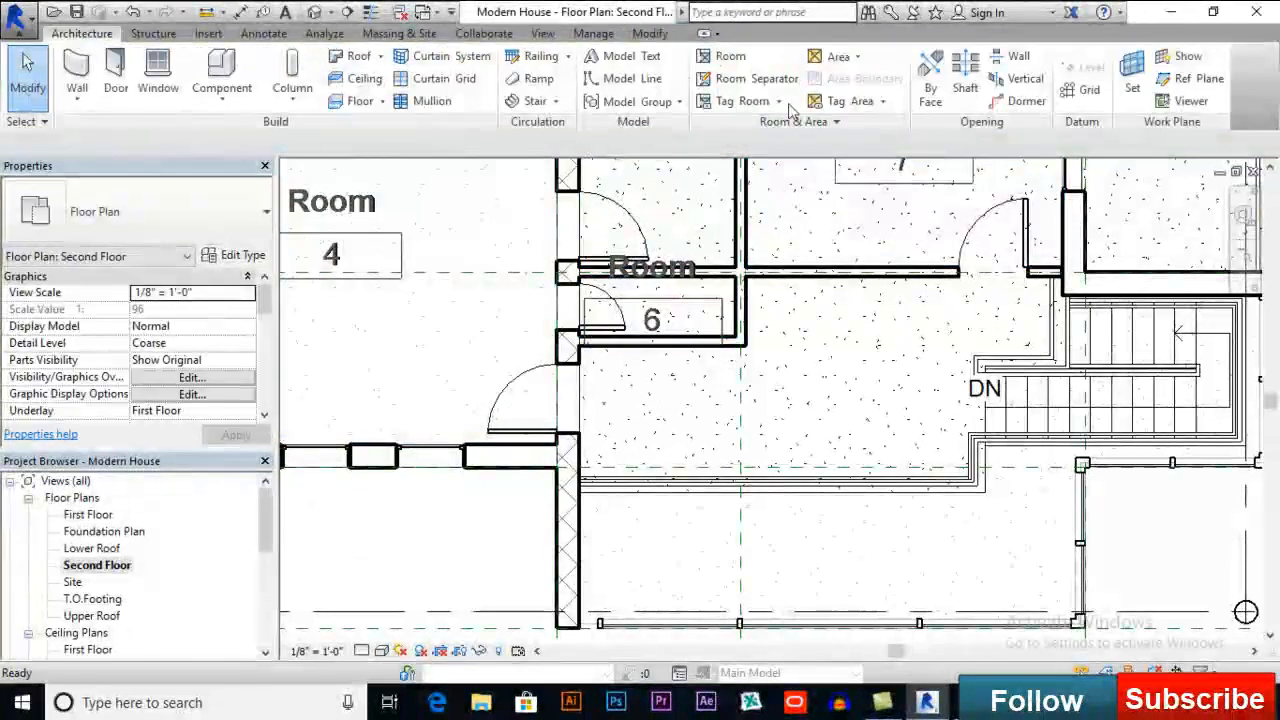
Step: Draw room separation lines along the second-floor landing's open front edge, about 17'-8" from the wall, and across the stair opening to the floor corner
left_click(775, 80)
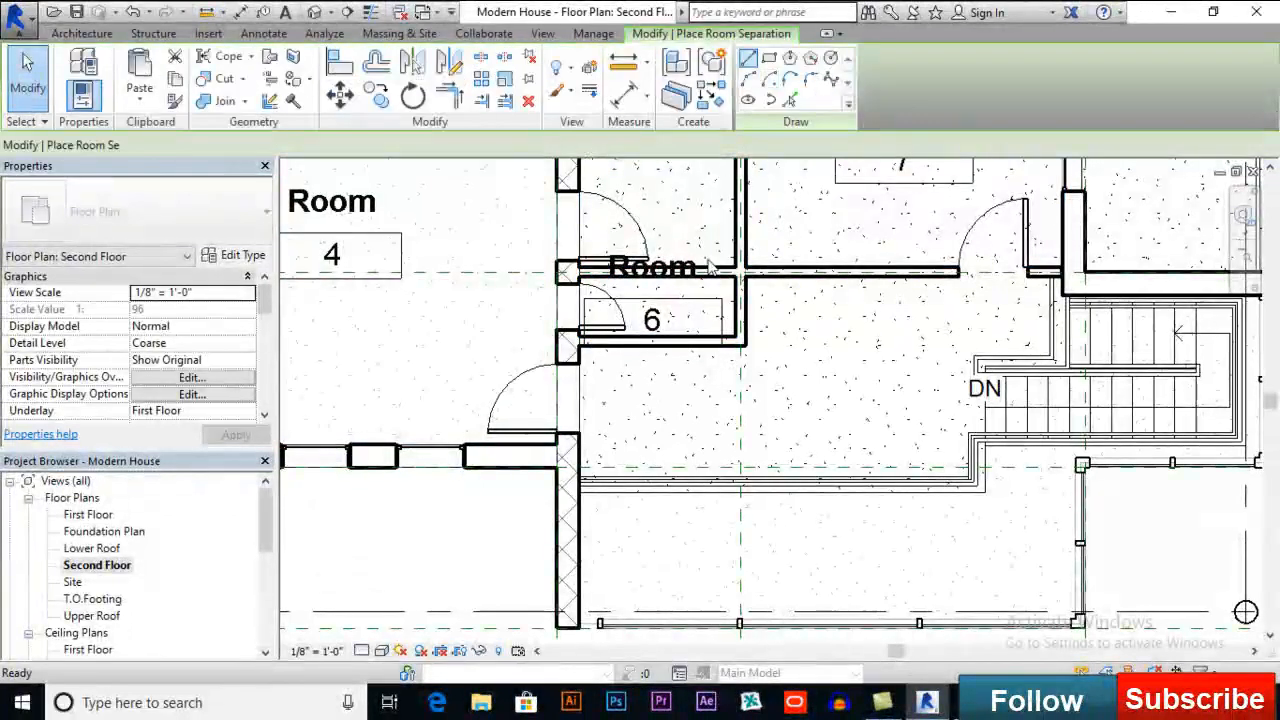
scroll(597, 505, "up", 3)
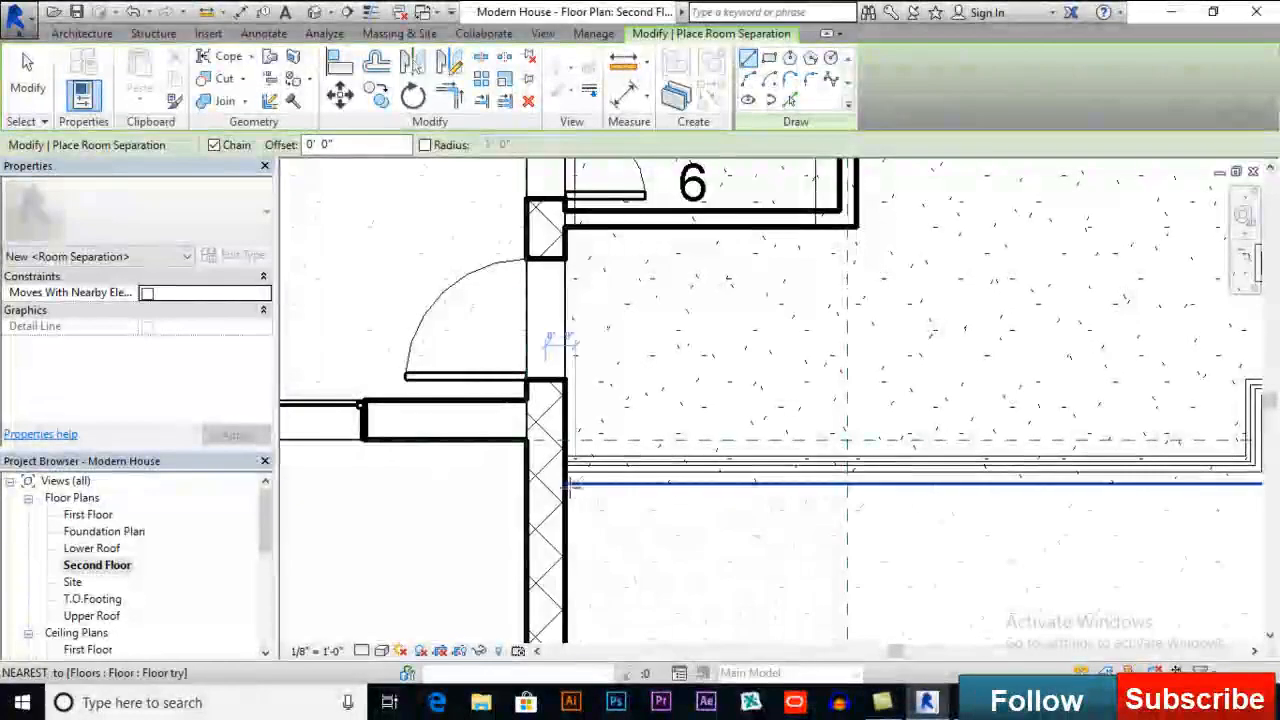
scroll(565, 485, "down", 4)
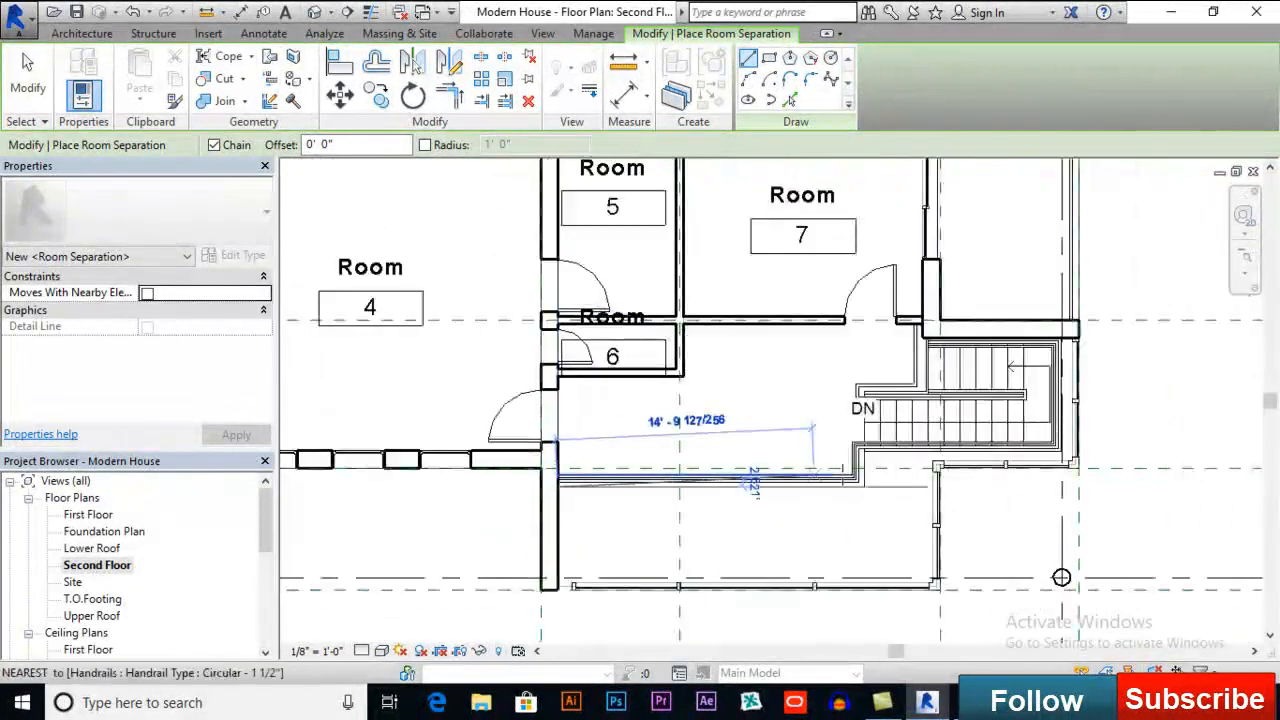
scroll(866, 511, "up", 5)
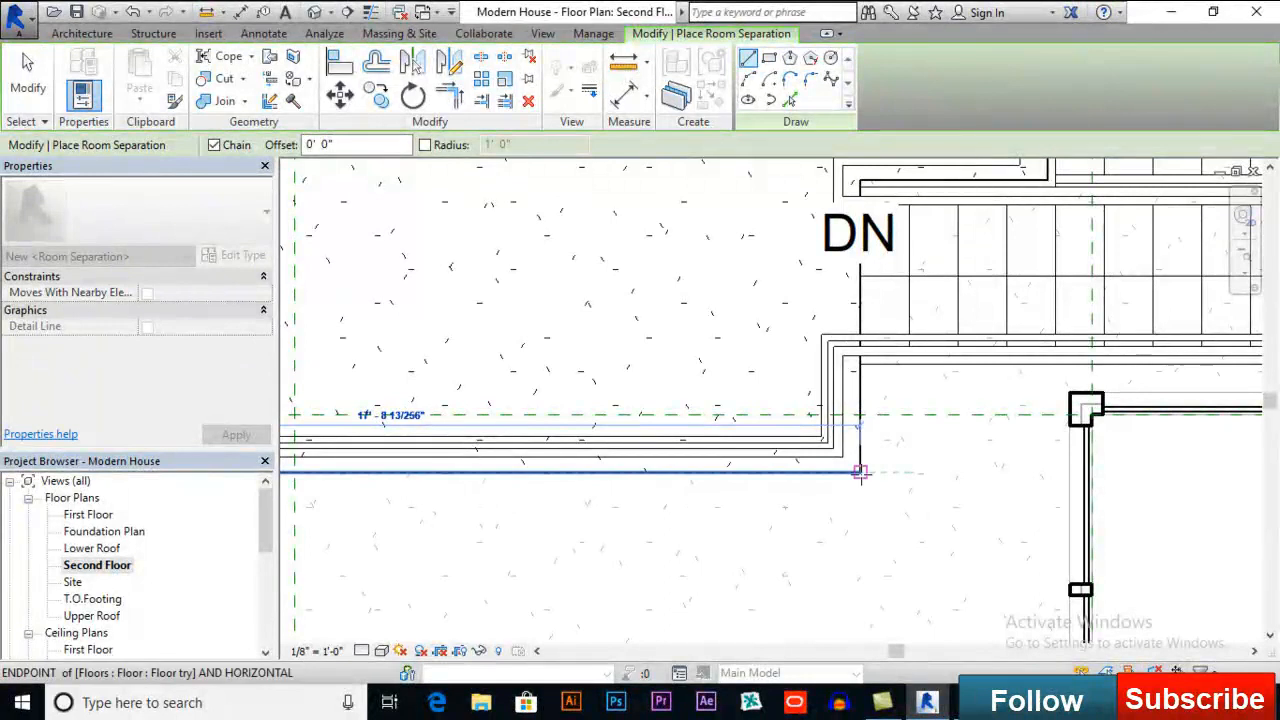
left_click(860, 472)
middle_click_drag(862, 234, 819, 402)
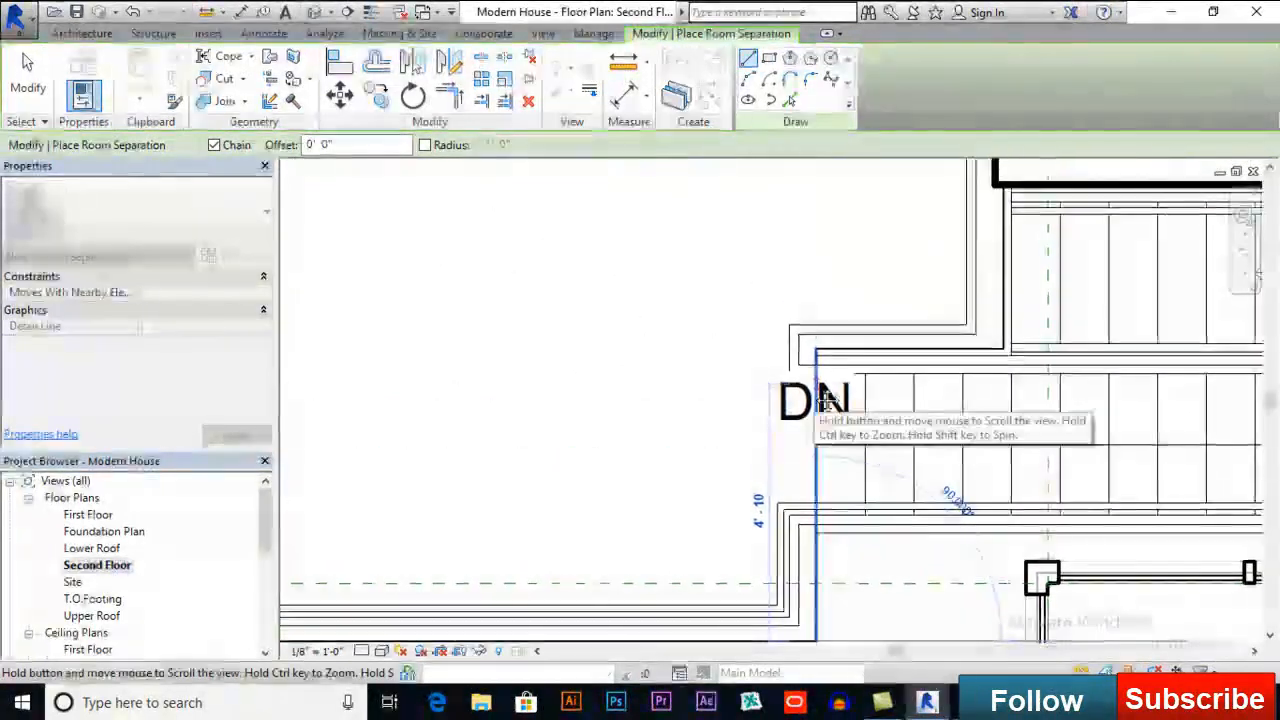
scroll(816, 363, "up", 2)
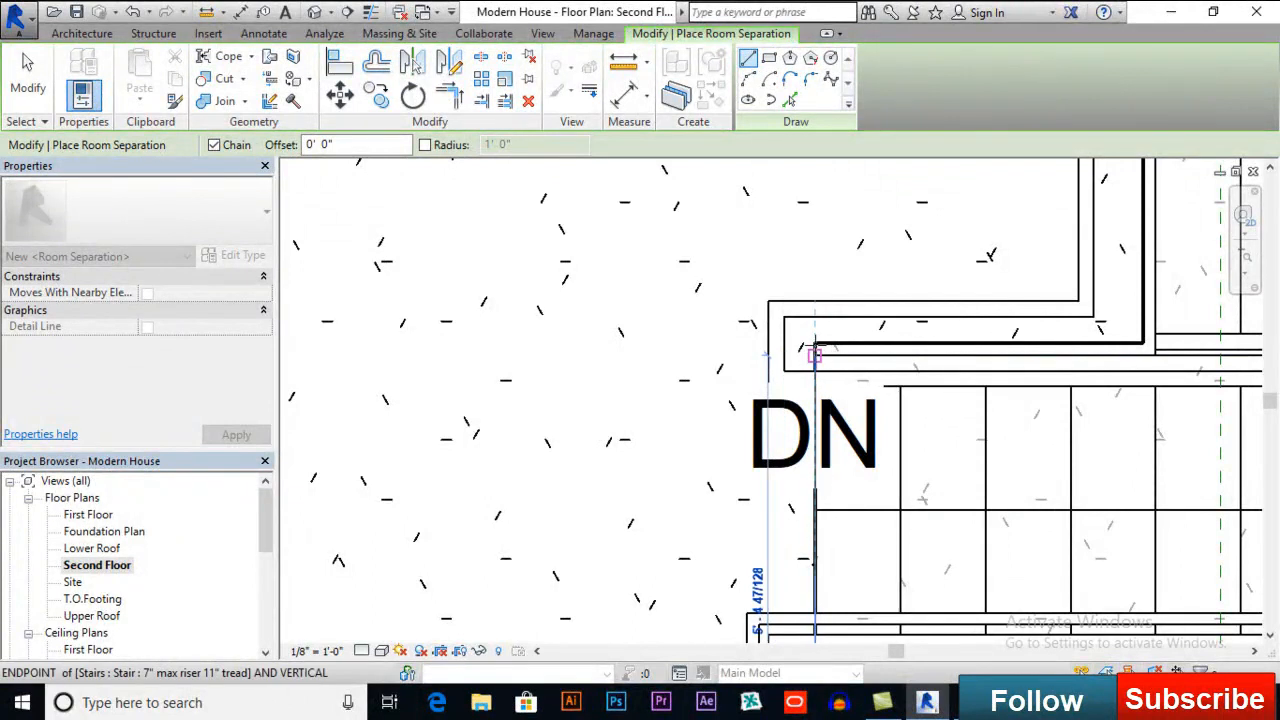
left_click(815, 343)
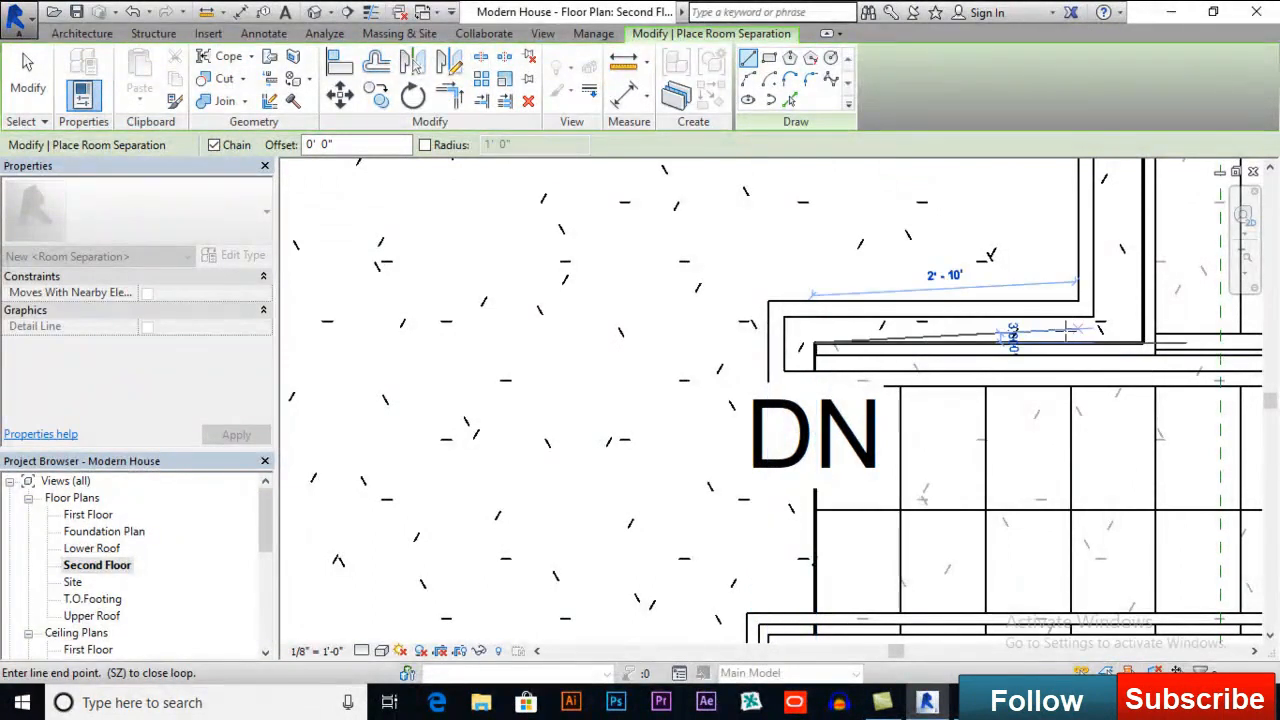
key("Escape")
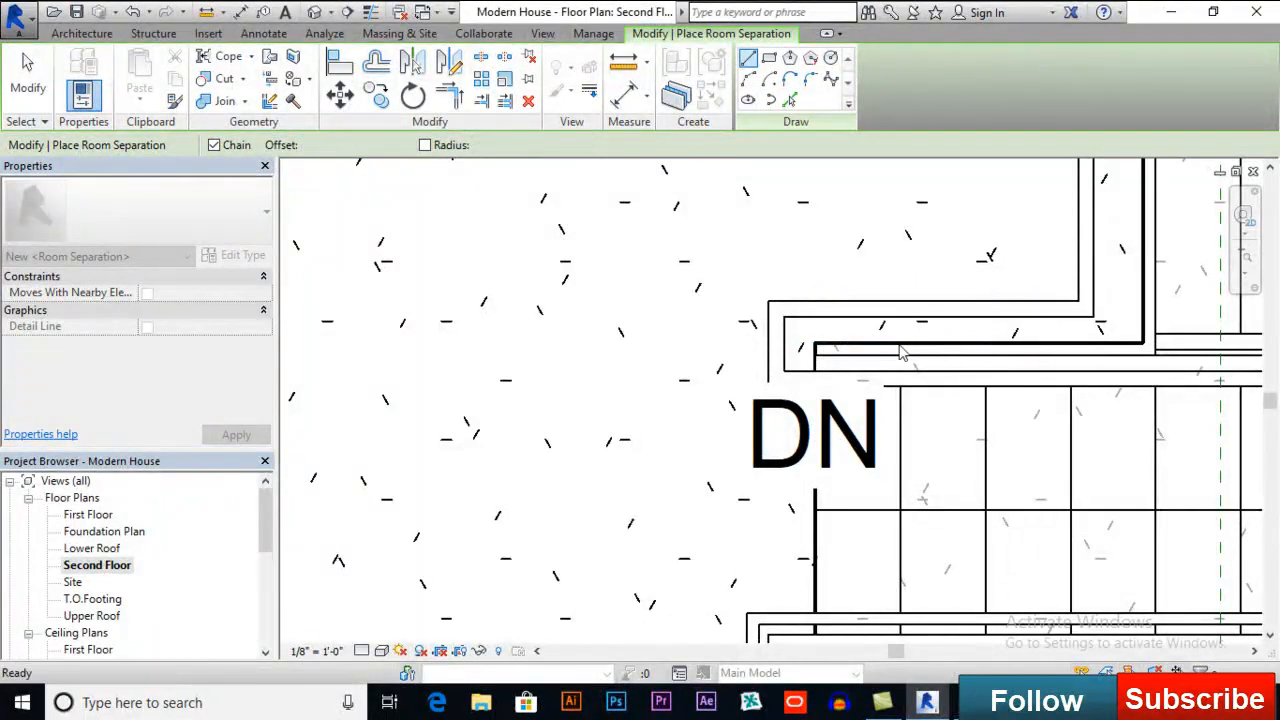
scroll(800, 330, "down", 2)
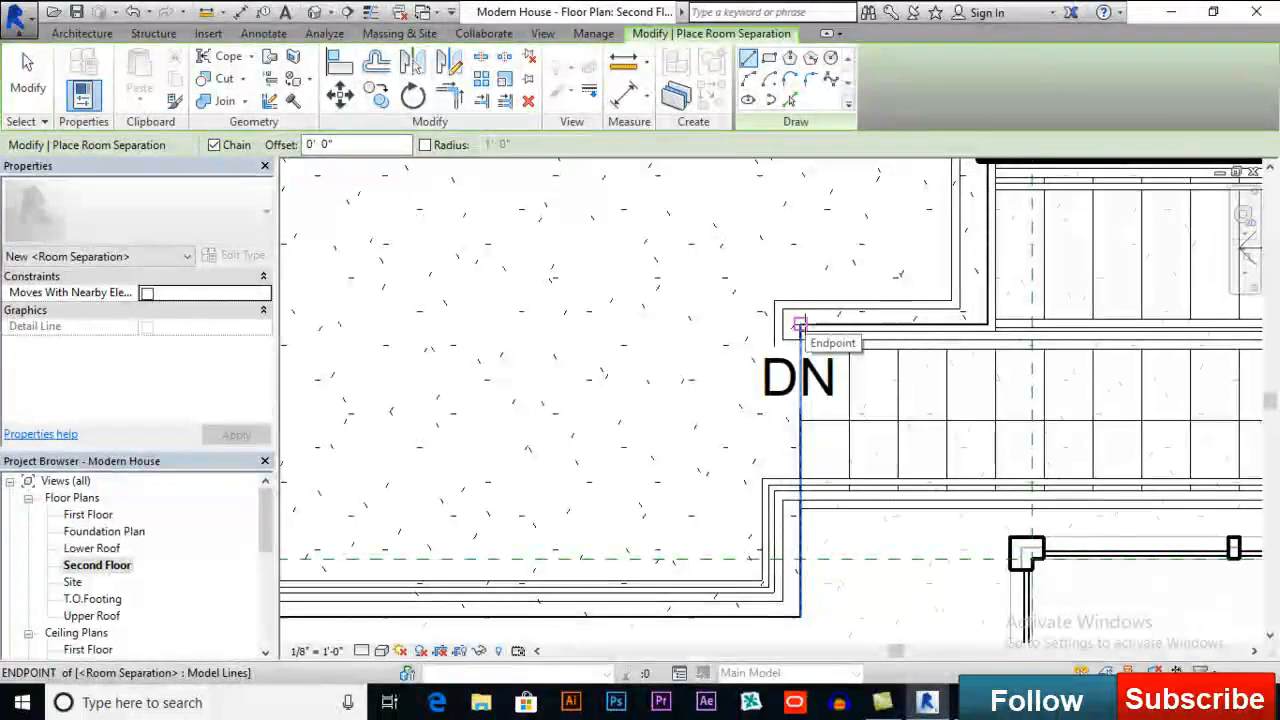
left_click(799, 330)
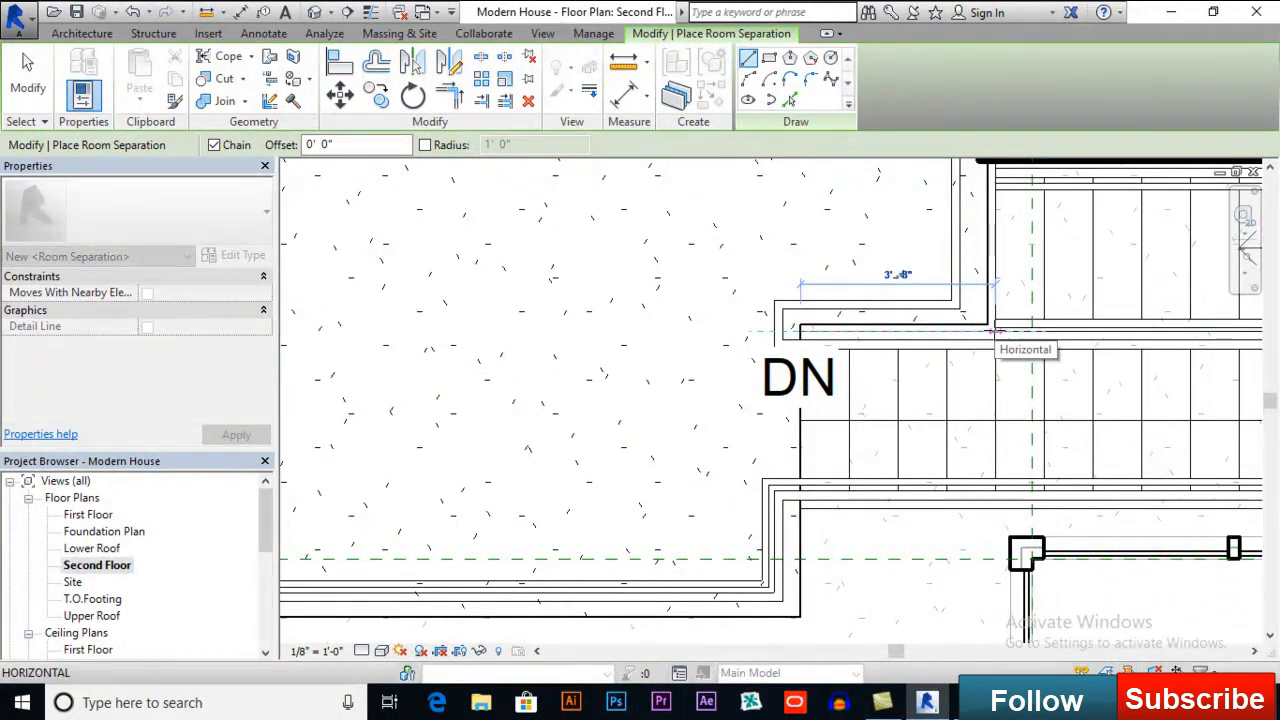
mouse_move(995, 330)
middle_mouse_down()
mouse_move(1006, 371)
mouse_move(990, 537)
mouse_move(976, 526)
middle_mouse_up()
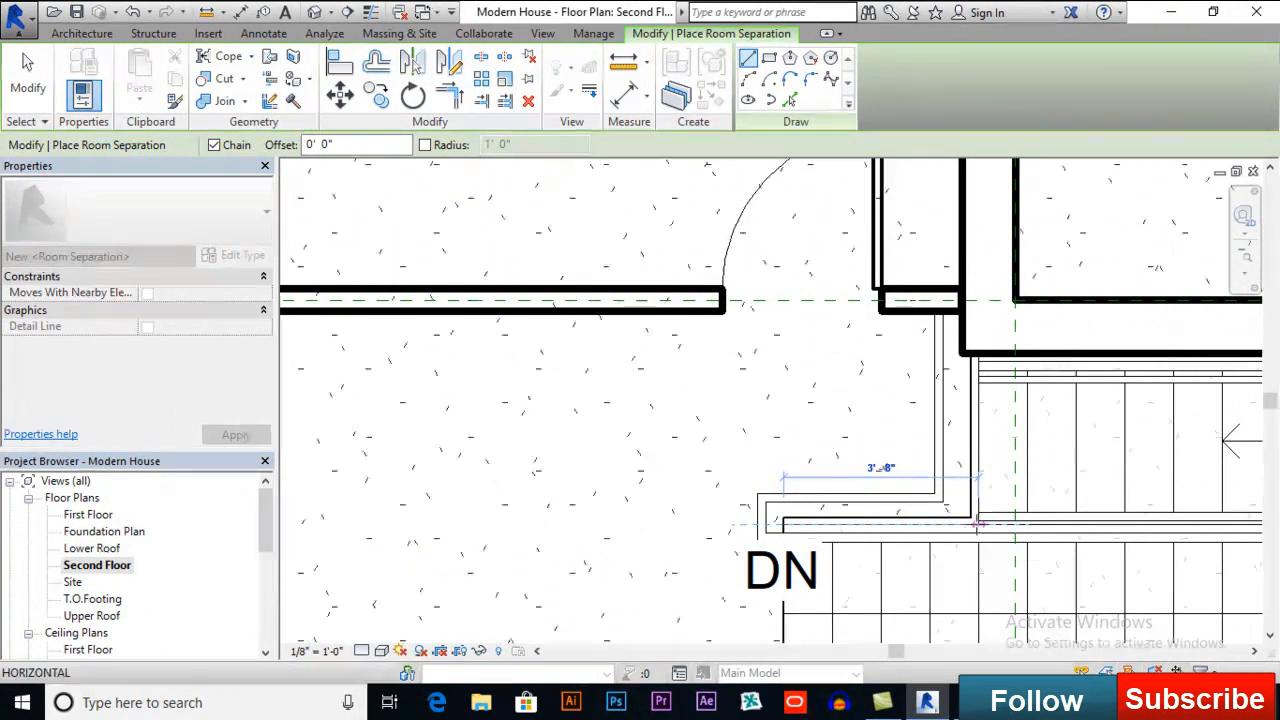
scroll(981, 524, "up", 3)
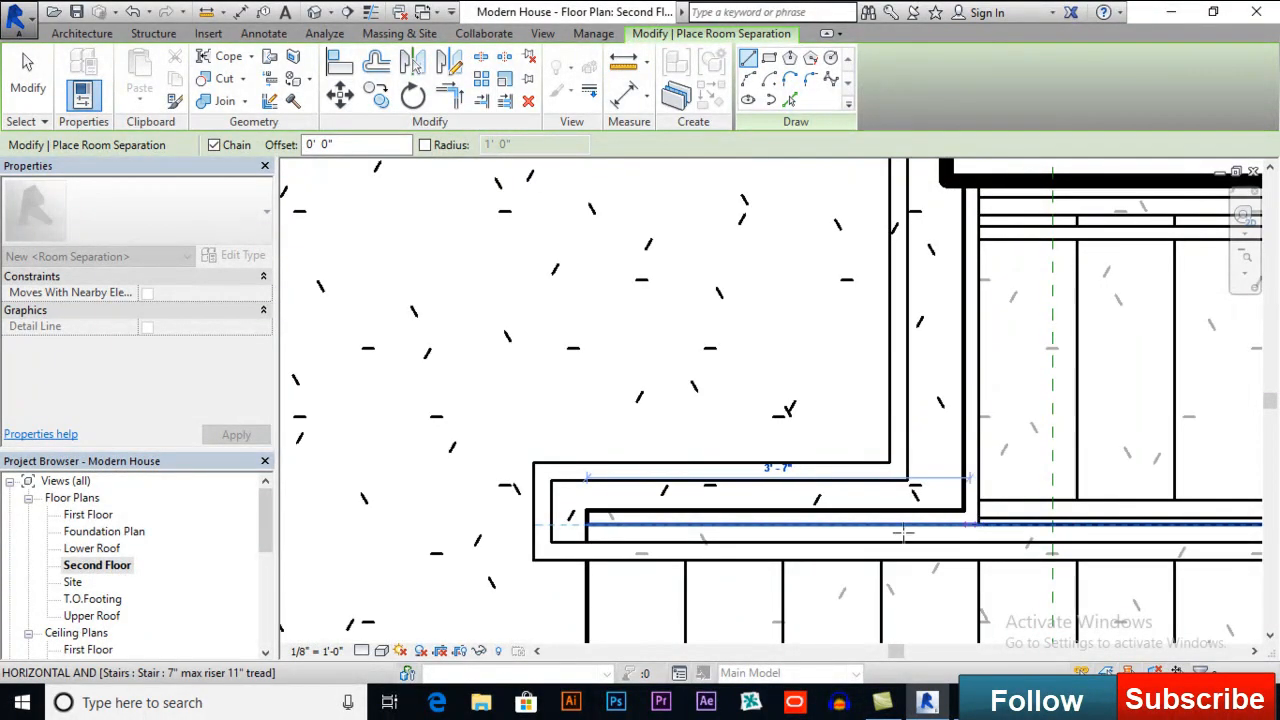
key("Escape")
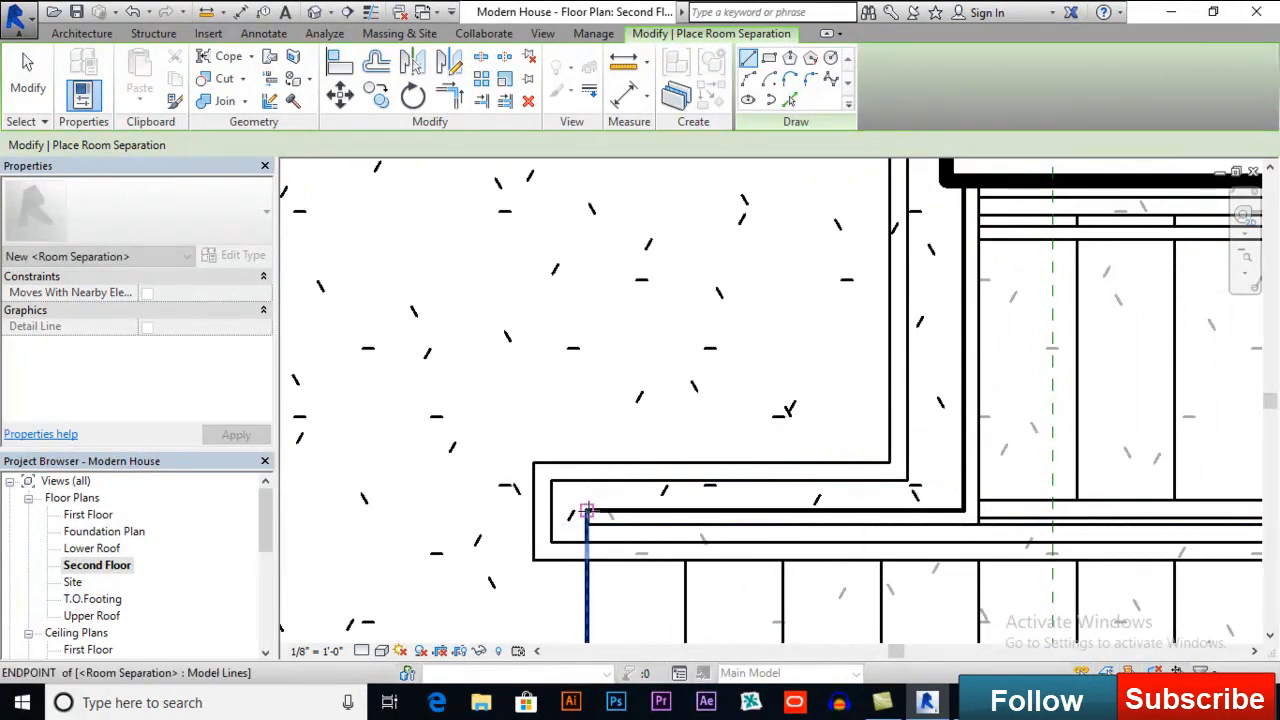
Step: Continue the room separation lines from the stair-opening corner along the stepped floor edge beside the stair up to the wall
left_click(587, 511)
left_click(962, 511)
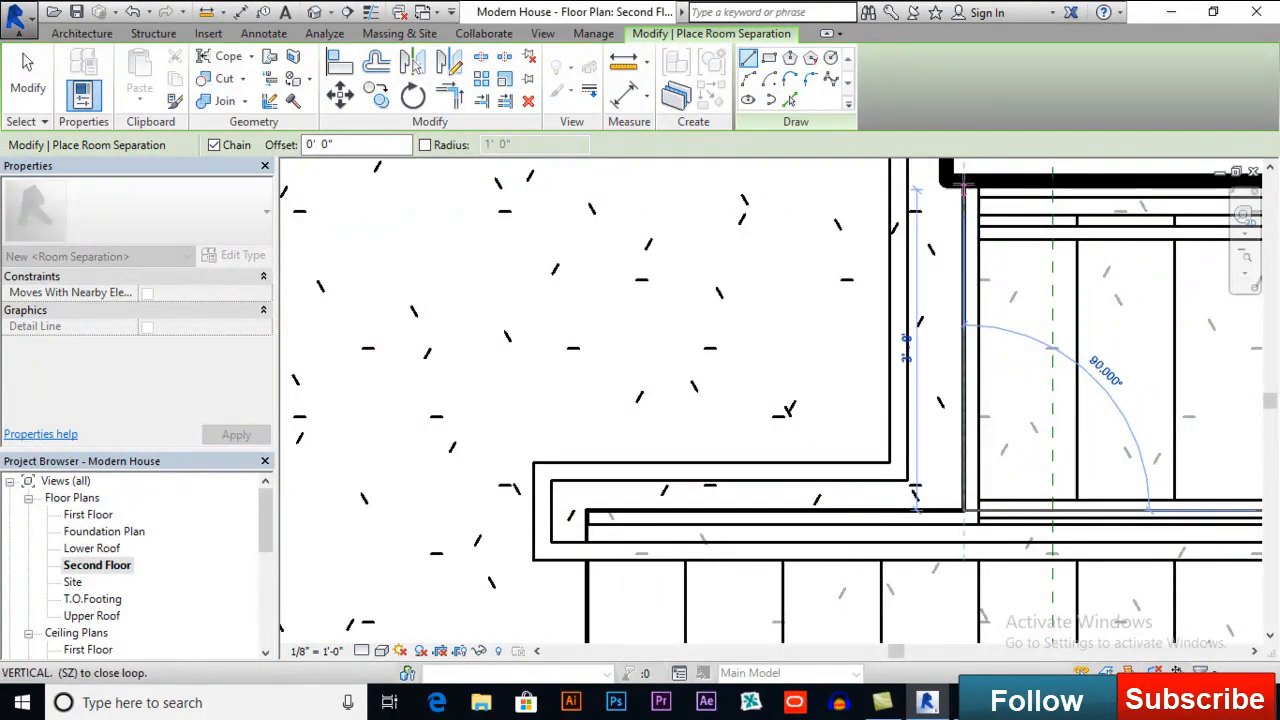
left_click(962, 181)
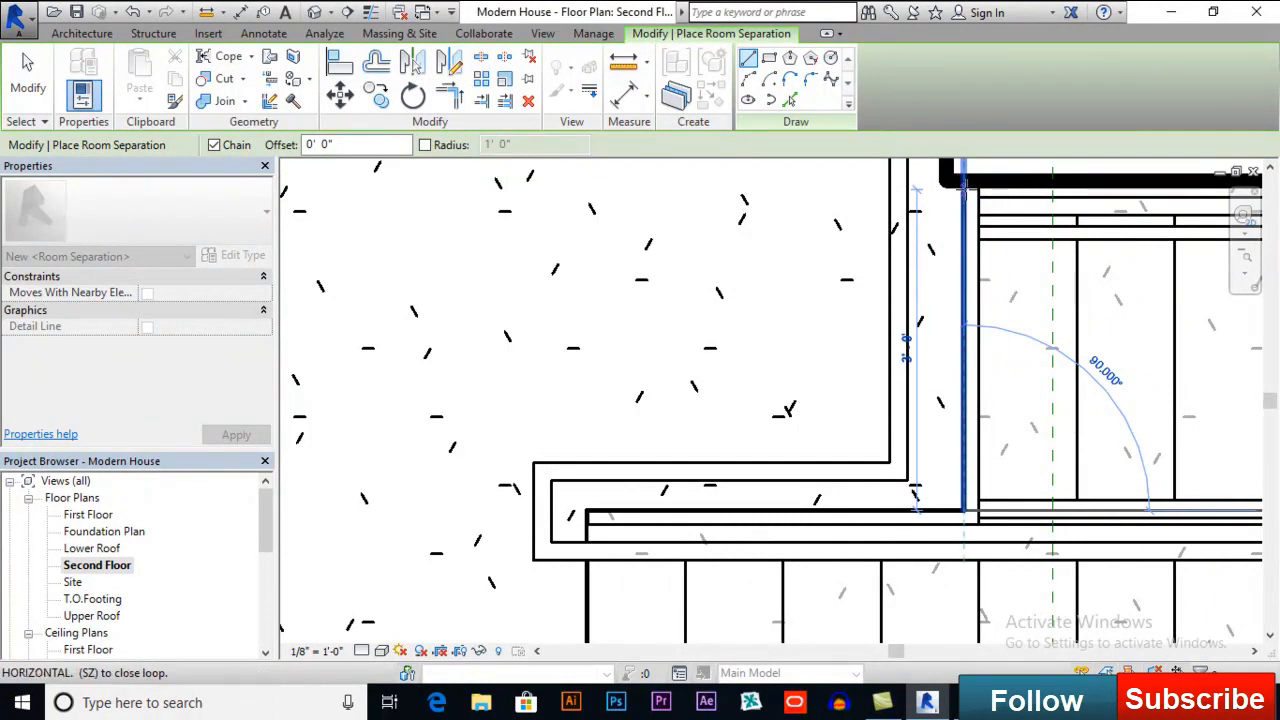
key("Escape")
key("Escape")
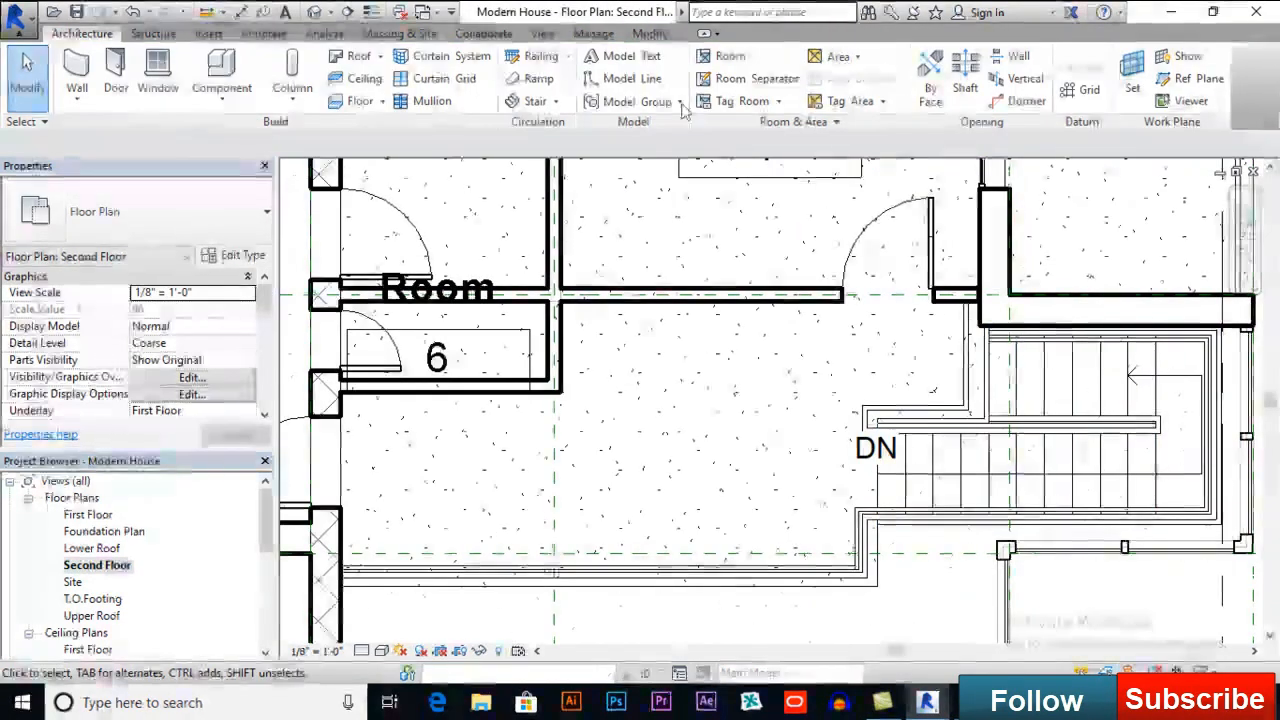
left_click(730, 62)
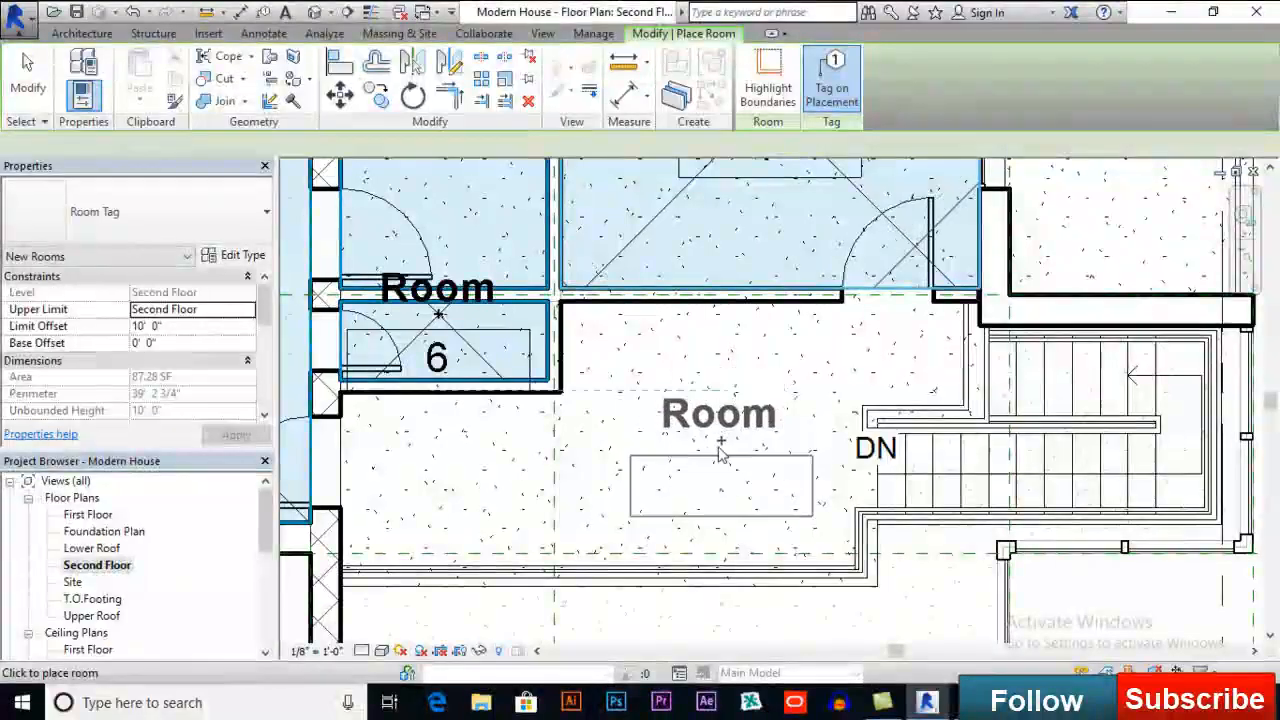
scroll(722, 397, "down", 2)
scroll(722, 397, "down", 1)
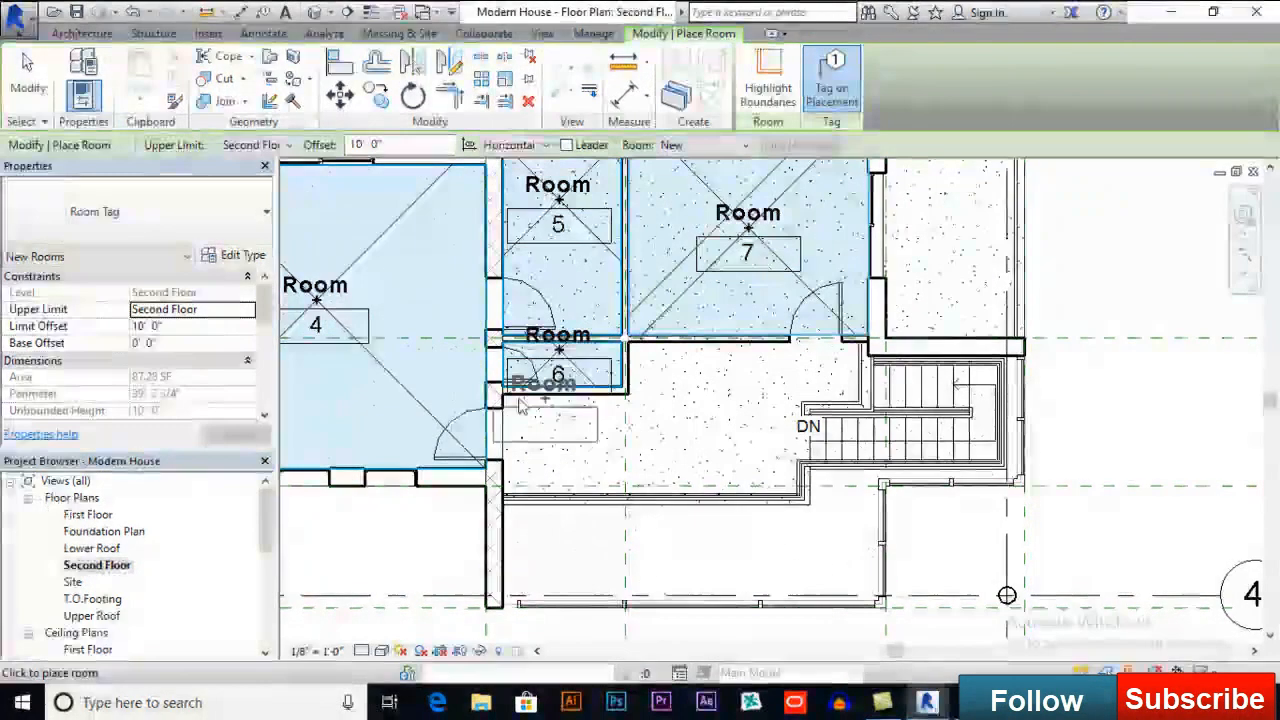
left_click(30, 92)
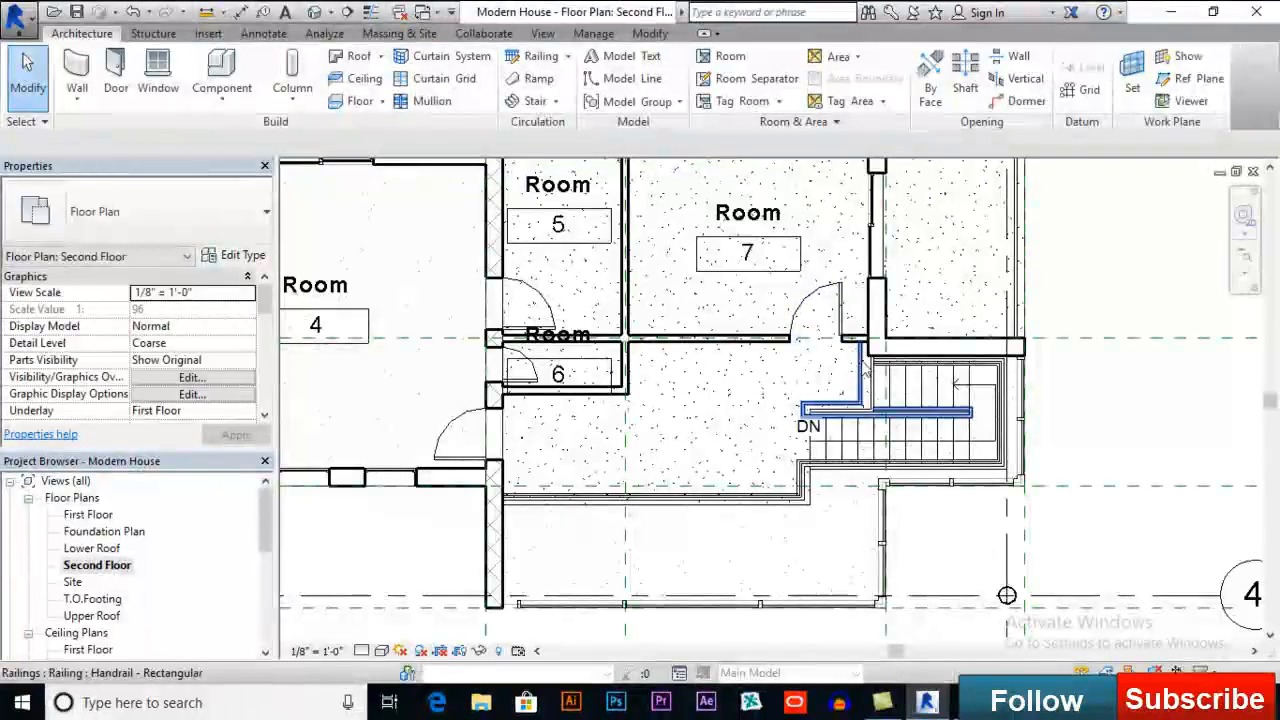
scroll(864, 358, "up", 3)
left_click(700, 590)
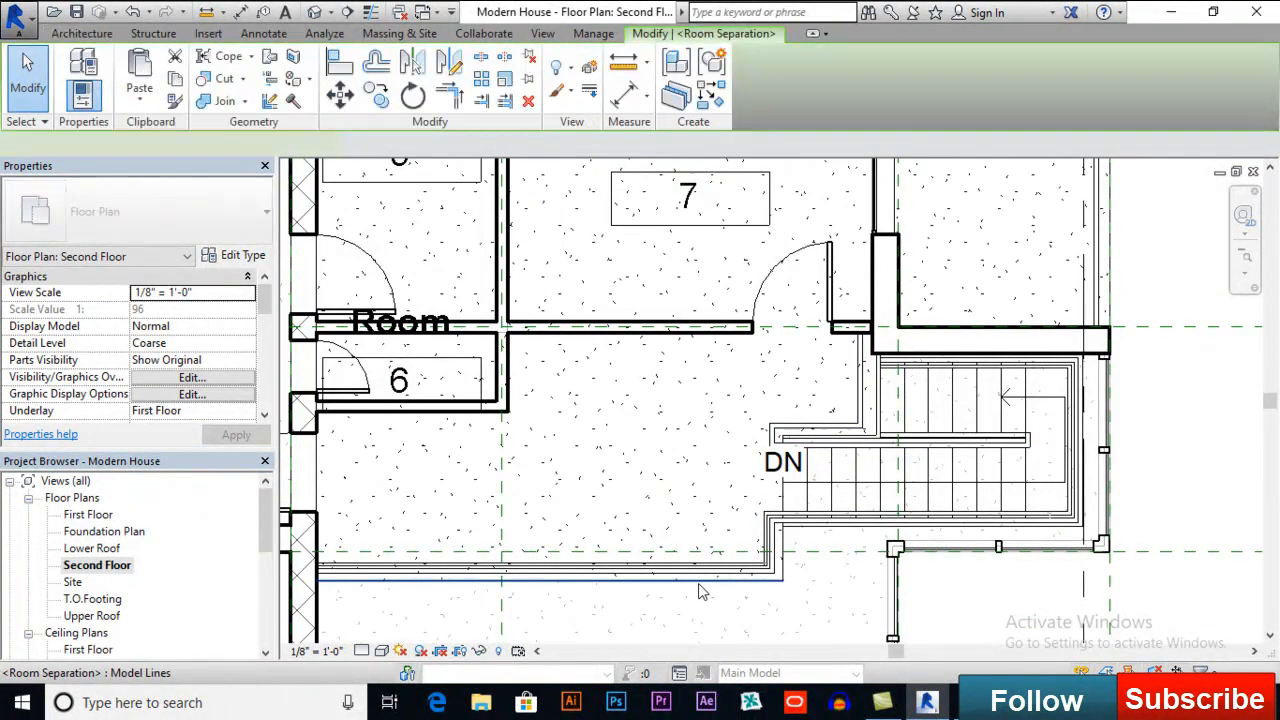
middle_click_drag(738, 542, 837, 520)
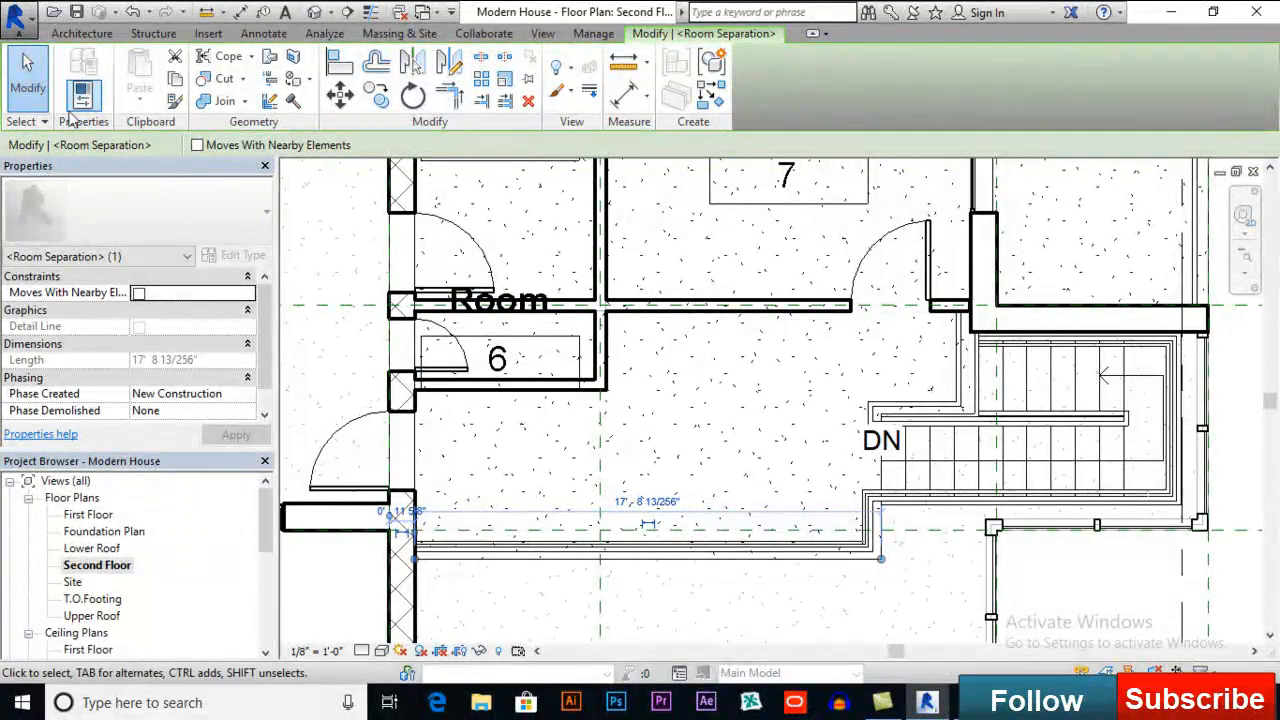
key("Escape")
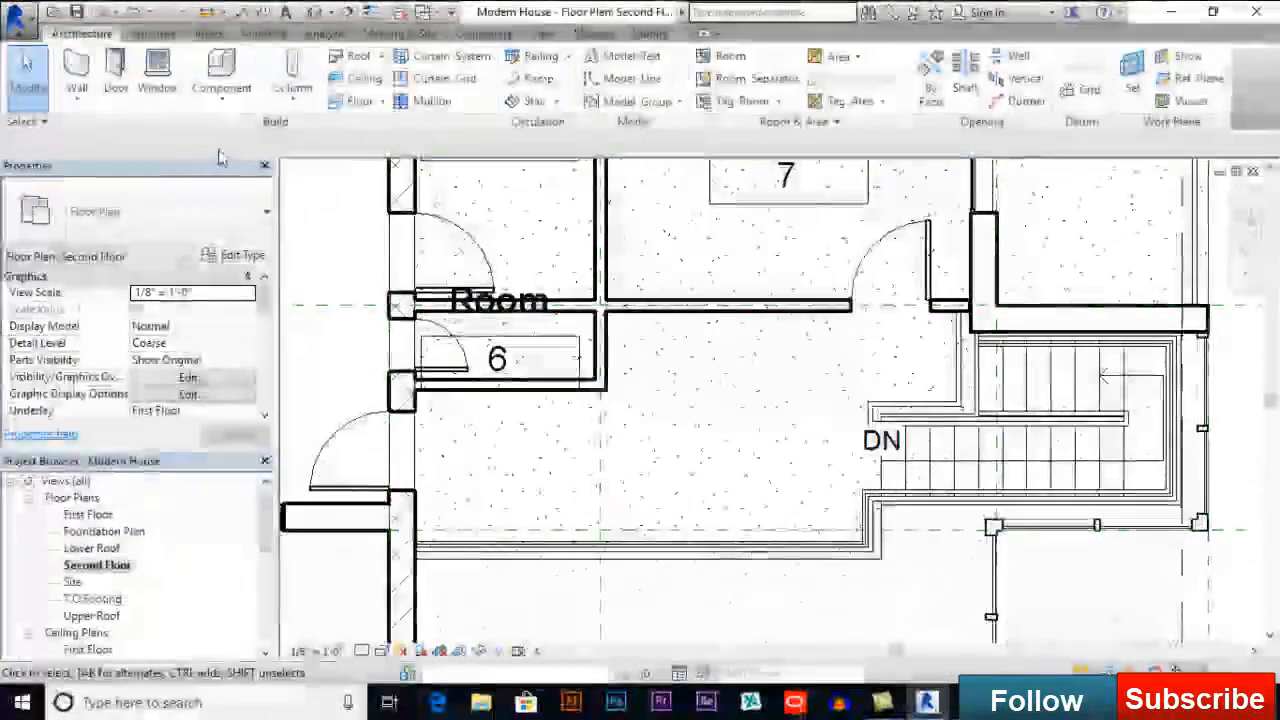
Step: Rename room 4 on the second floor as Master Bed
scroll(555, 343, "down", 5)
middle_click_drag(555, 343, 592, 379)
scroll(583, 374, "down", 1)
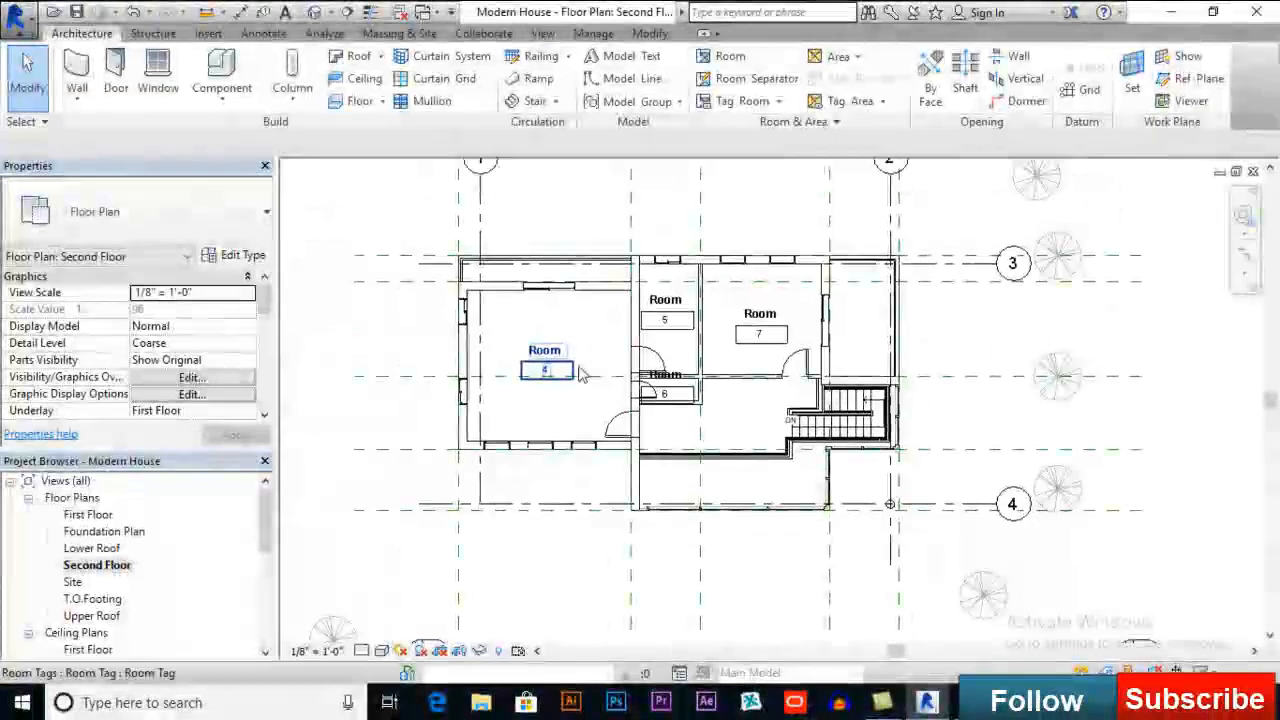
scroll(566, 354, "up", 1)
middle_click_drag(808, 441, 785, 438)
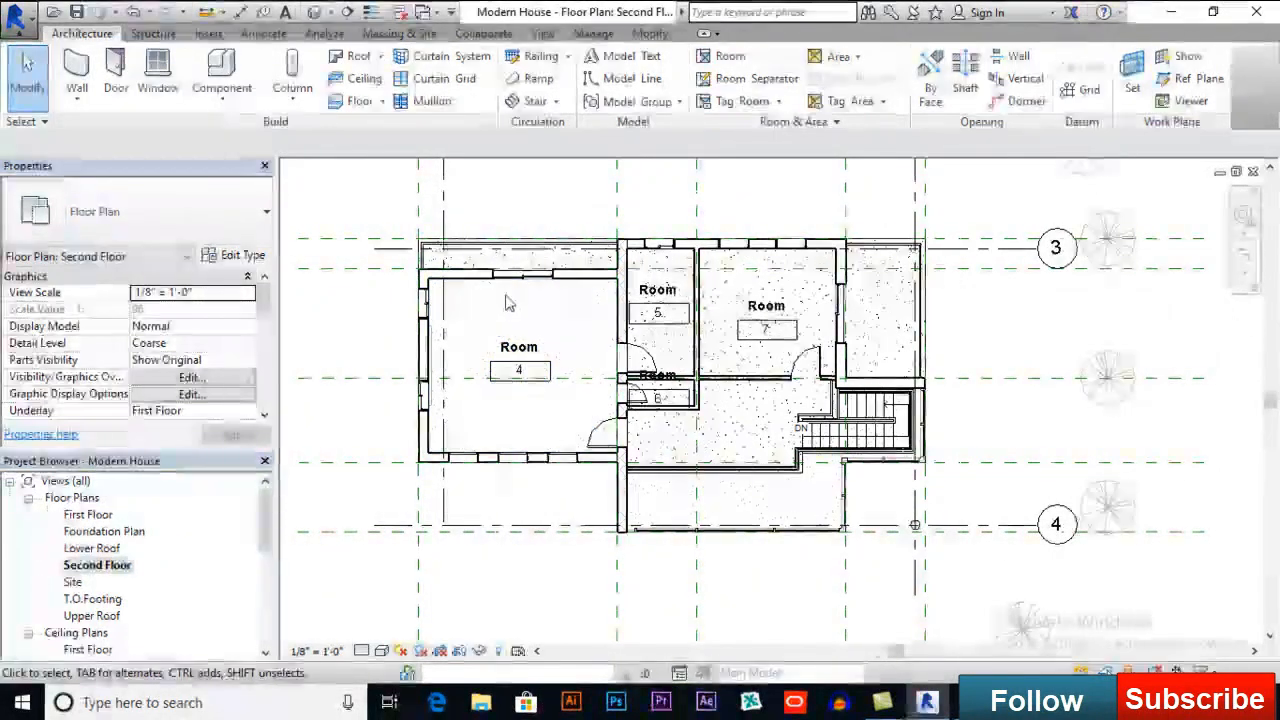
left_click(543, 338)
scroll(541, 340, "up", 1)
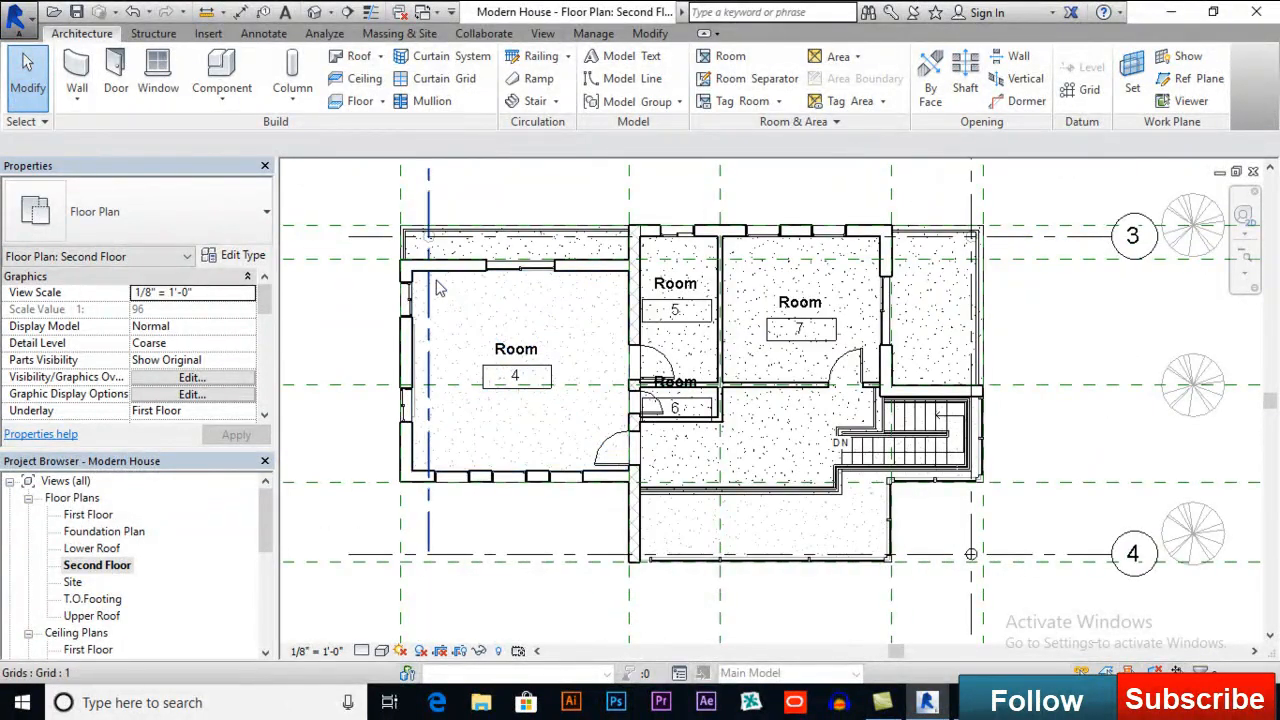
double_click(522, 352)
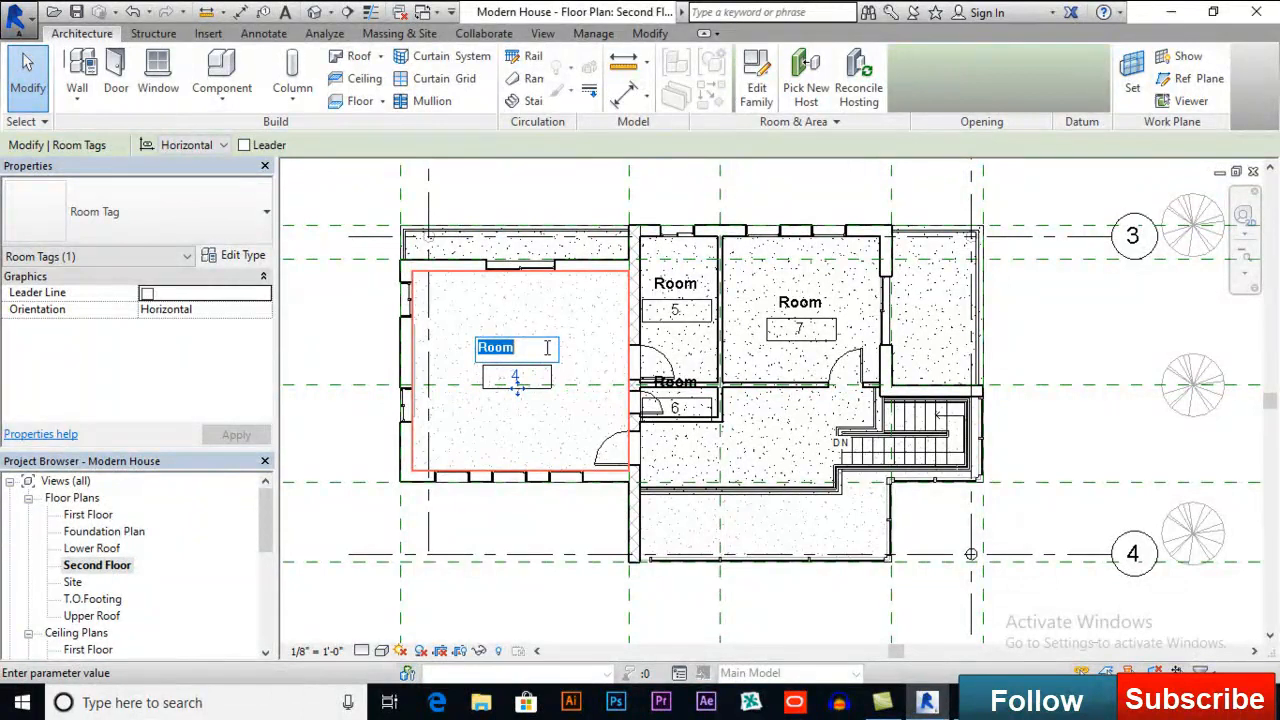
type("Master Bed")
key("Return")
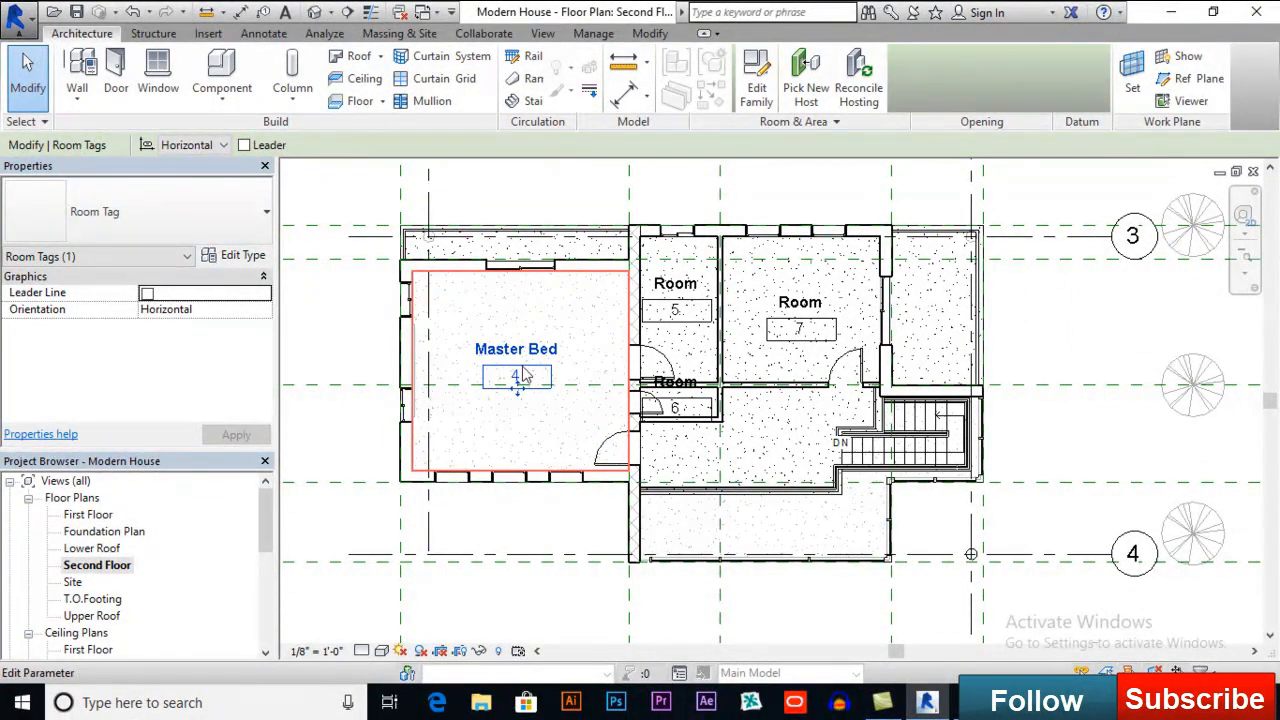
left_click(690, 392)
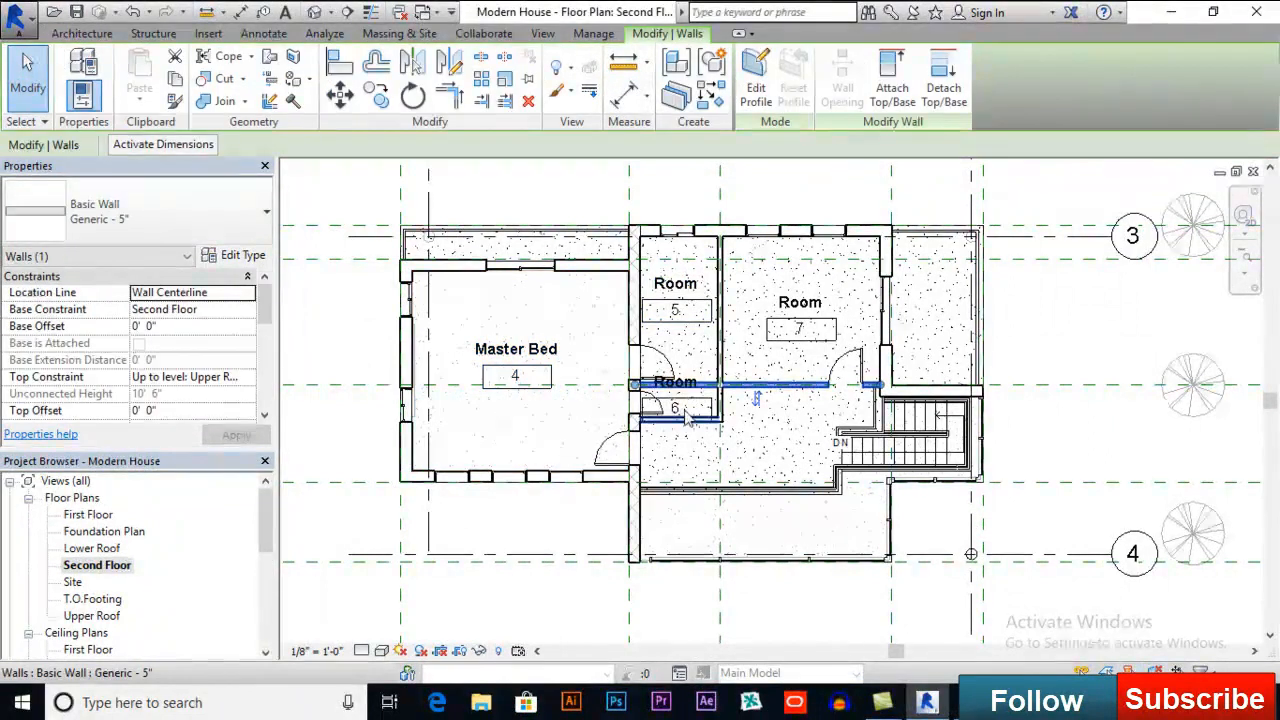
scroll(680, 401, "up", 2)
double_click(690, 374)
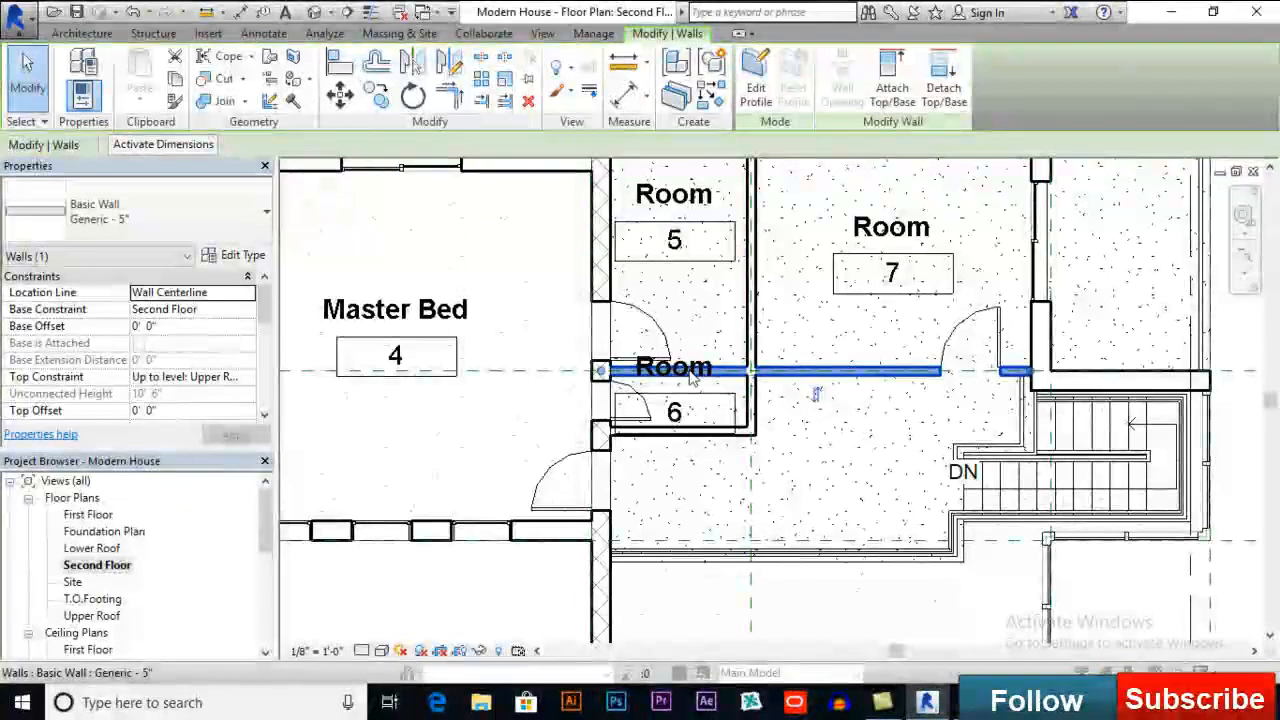
key("Escape")
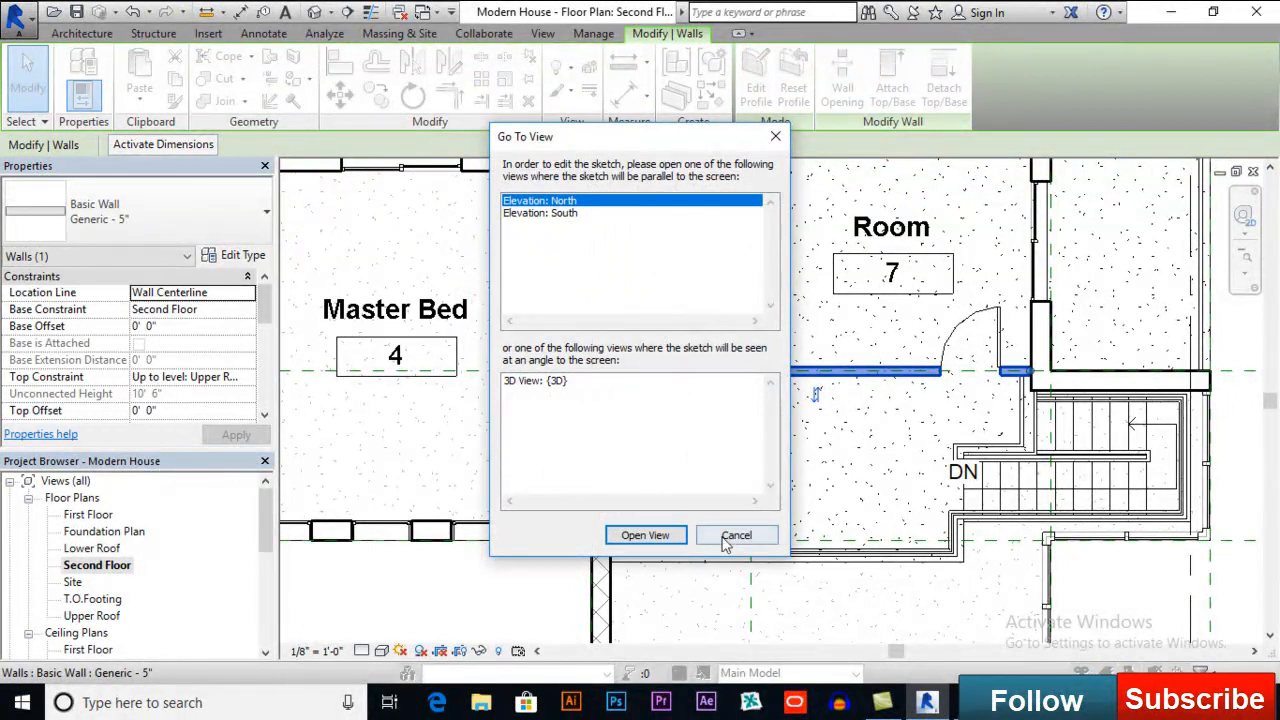
left_click(727, 538)
Step: Rename room 6 as Closet and room 5 as Bath on the second floor
left_click(695, 375)
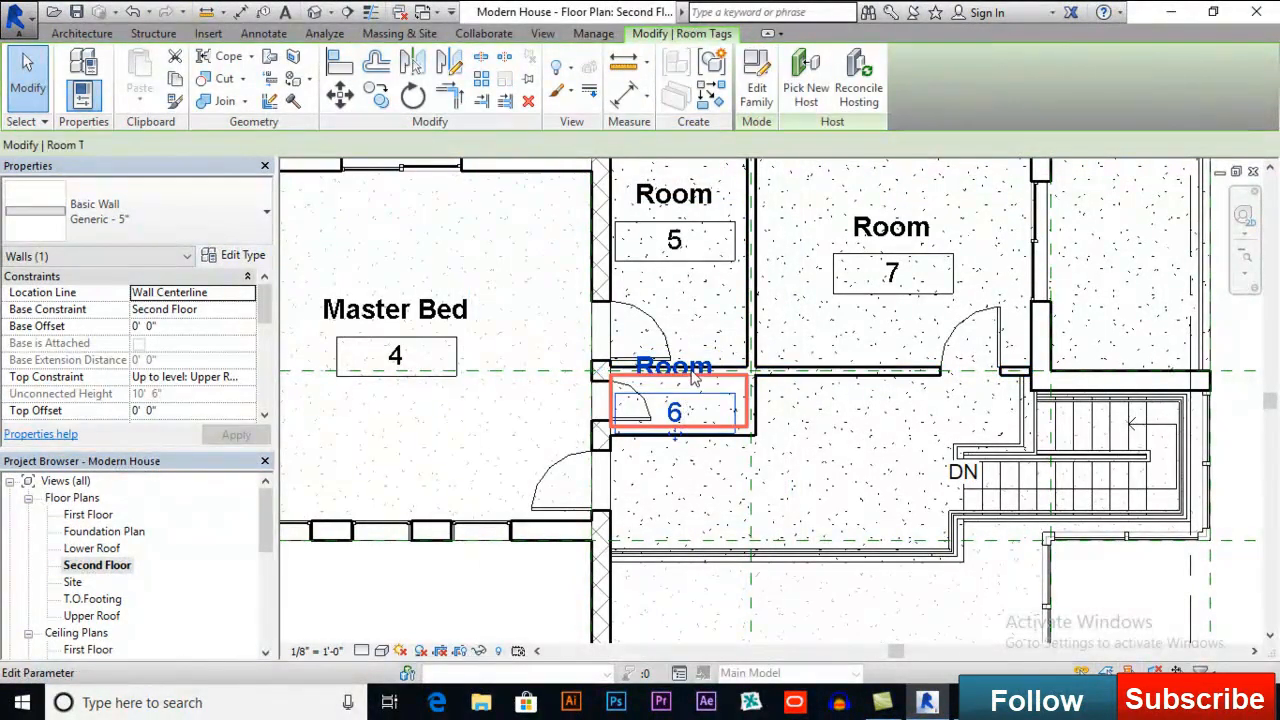
left_click(693, 370)
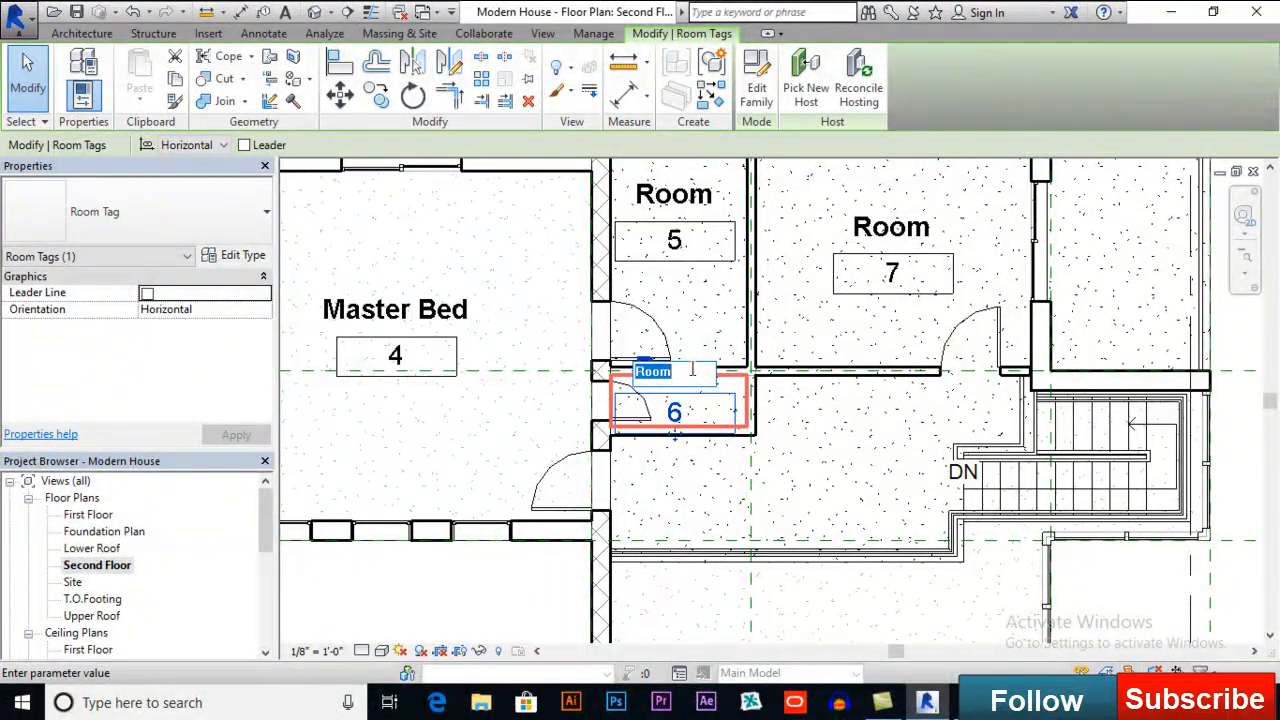
type("Closet")
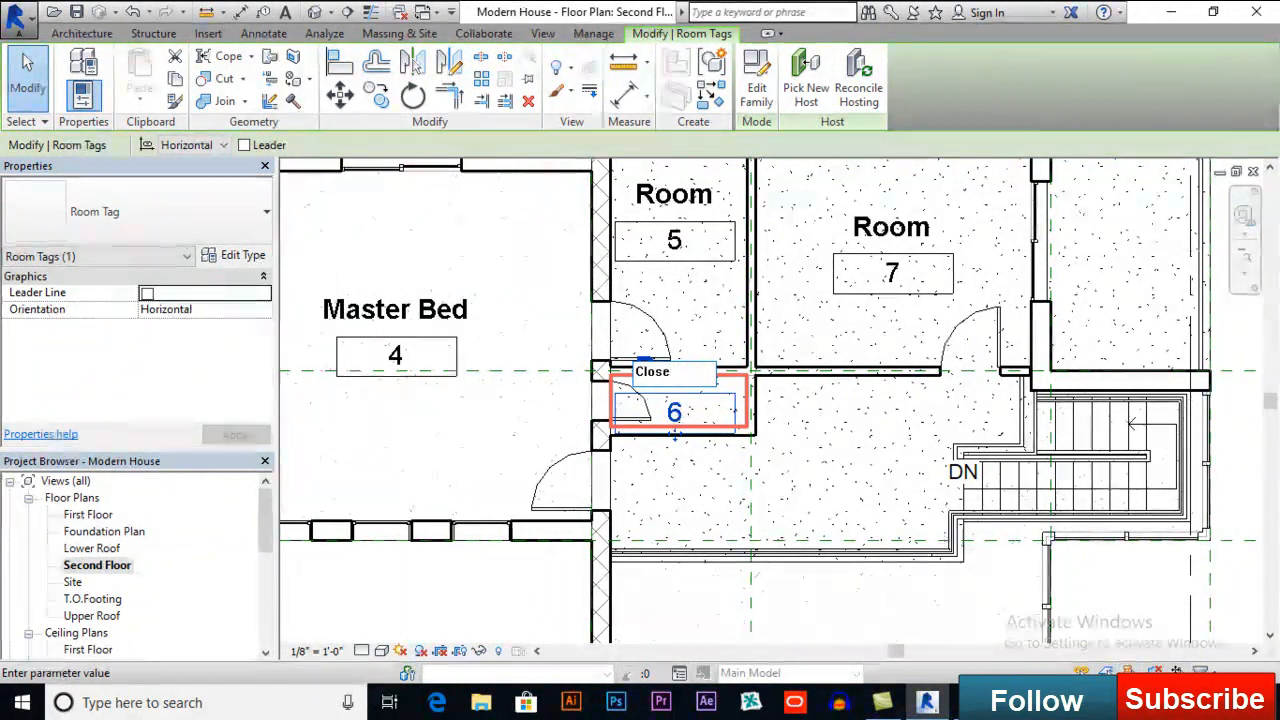
key("Return")
left_click(690, 195)
left_click(699, 196)
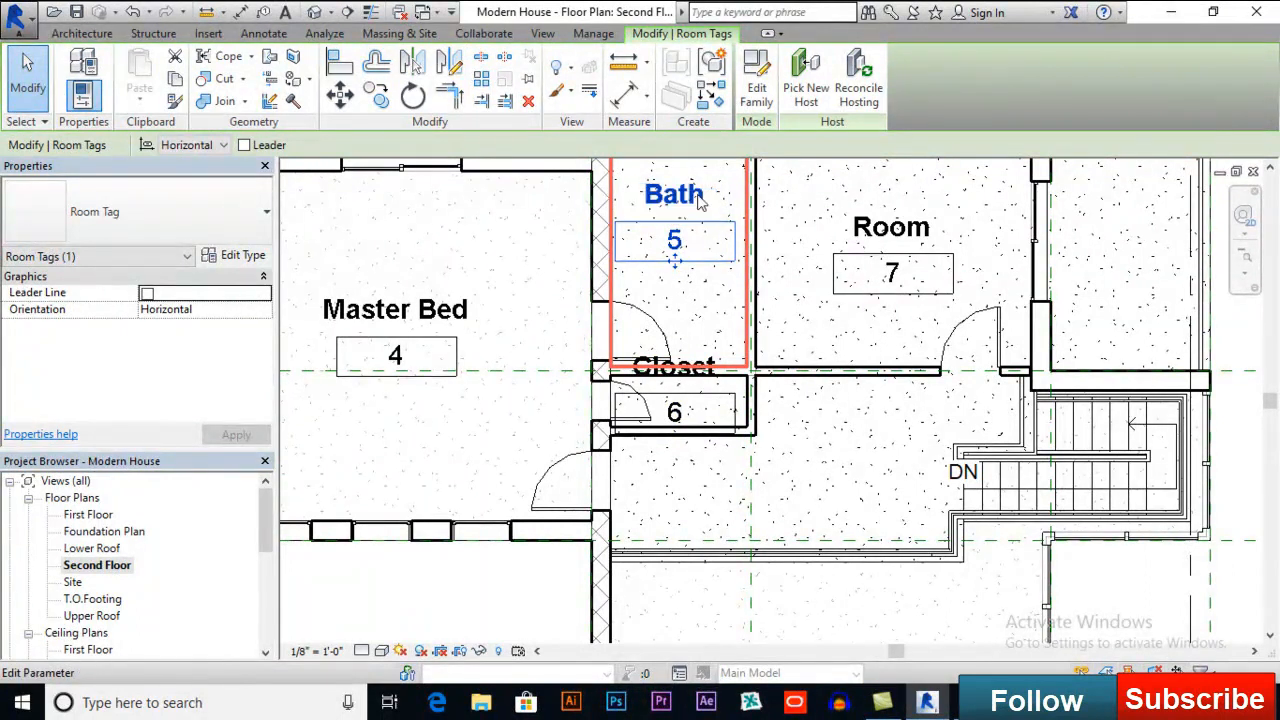
Step: Rename room 7 on the second floor as Bed Room and deselect its tag
left_click(880, 227)
left_click(885, 227)
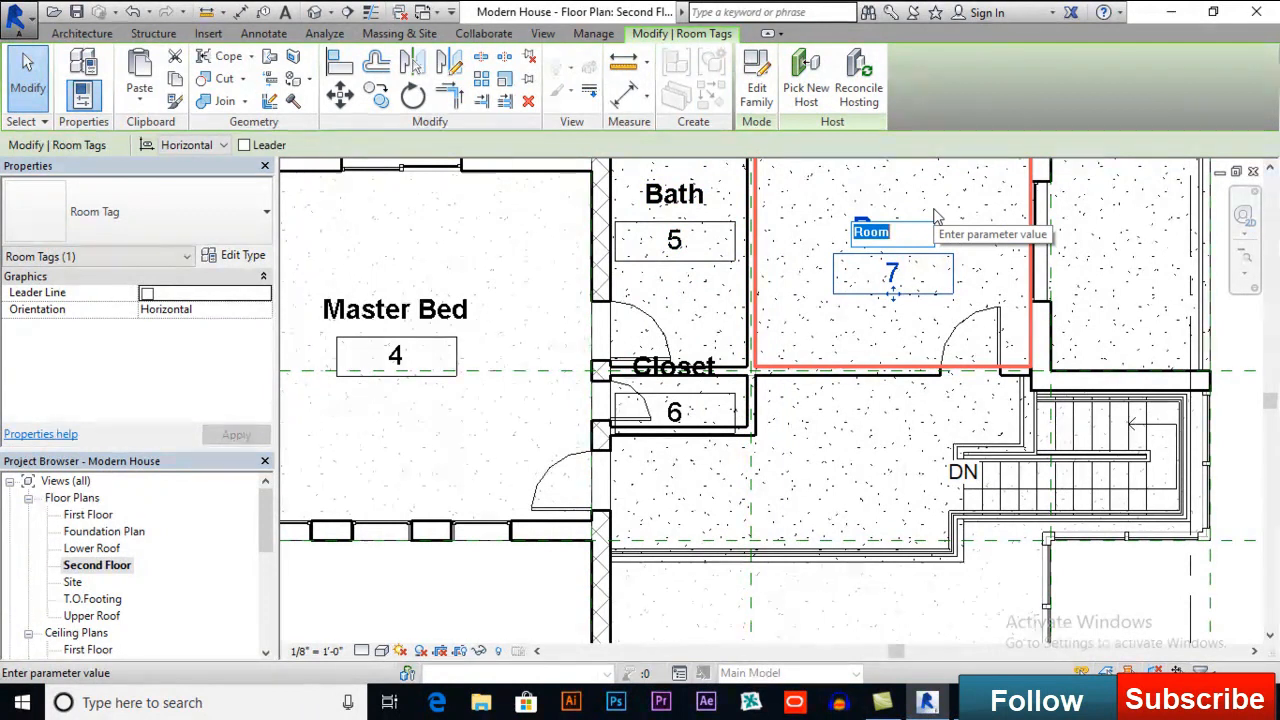
type("Bed Roo")
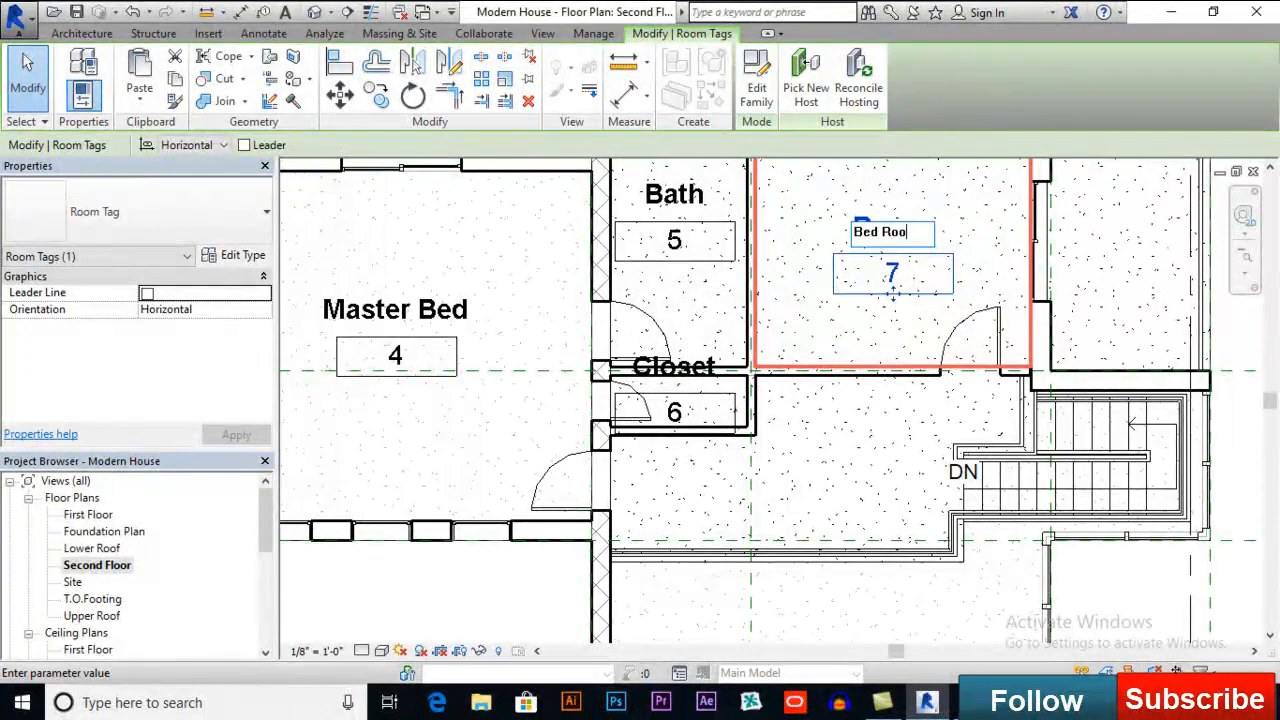
type("m")
key("Return")
middle_click_drag(909, 446, 892, 395)
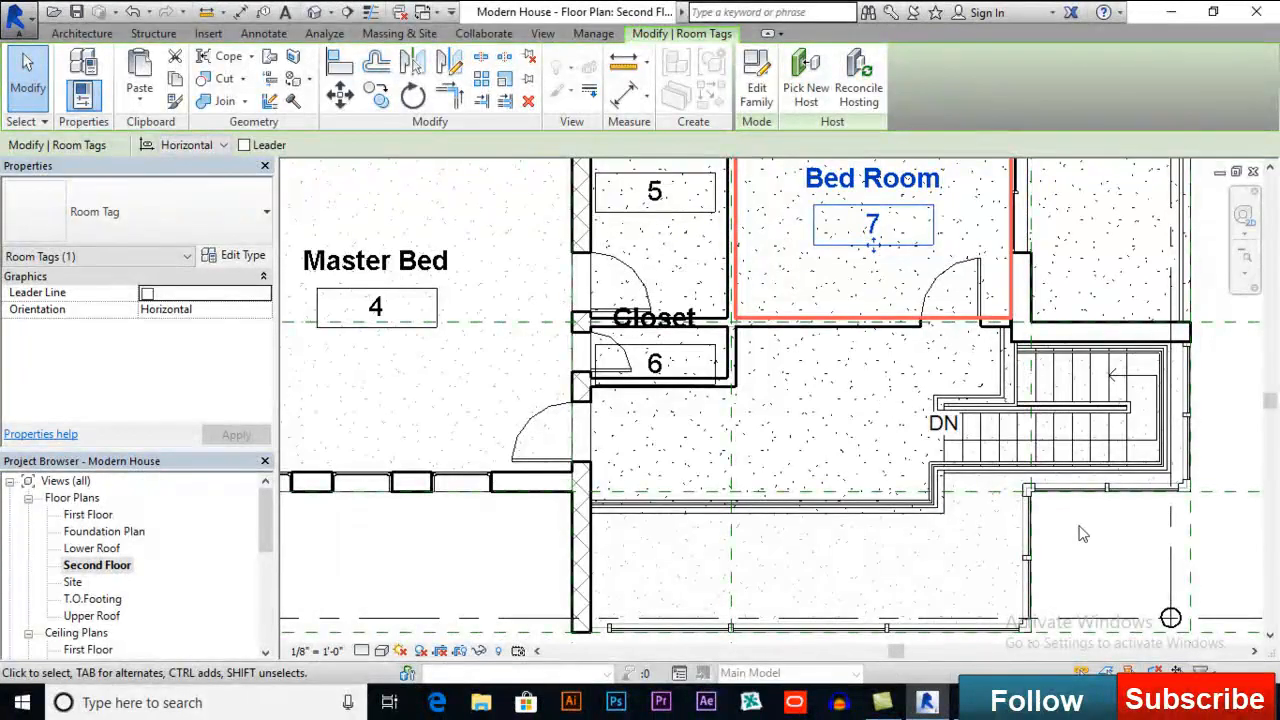
key("Escape")
scroll(1050, 523, "down", 3)
middle_click_drag(920, 513, 629, 492)
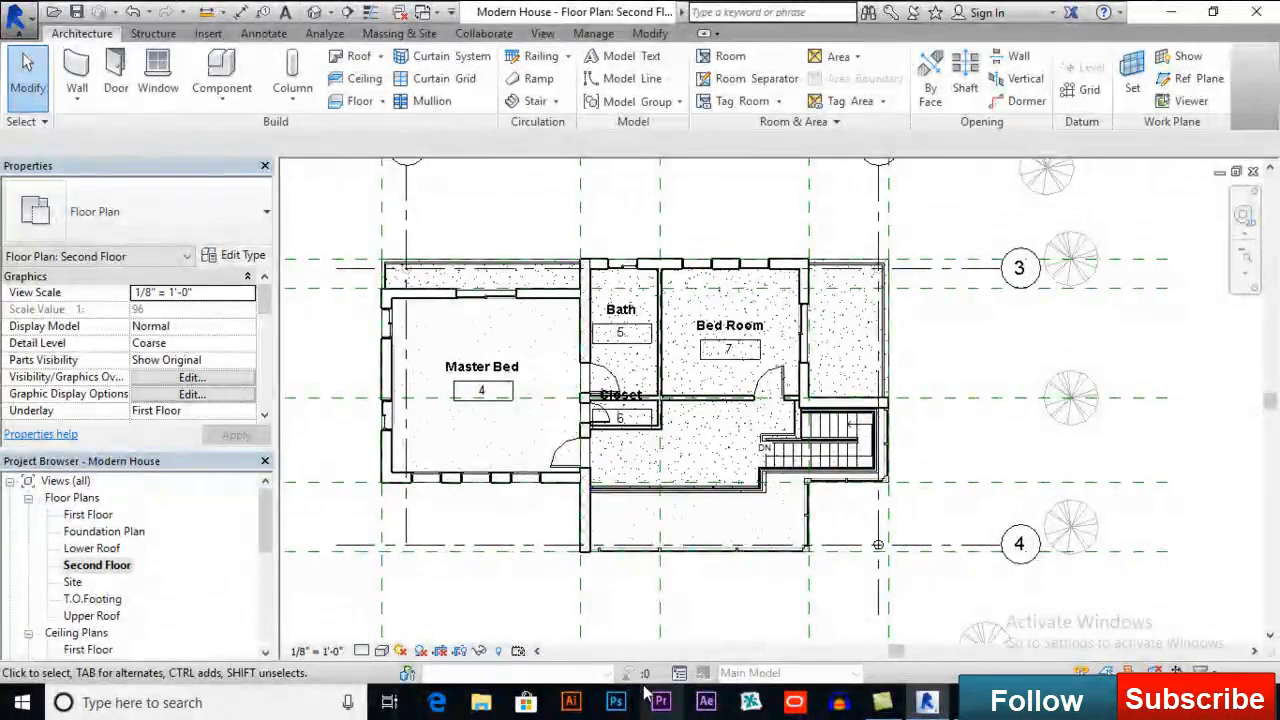